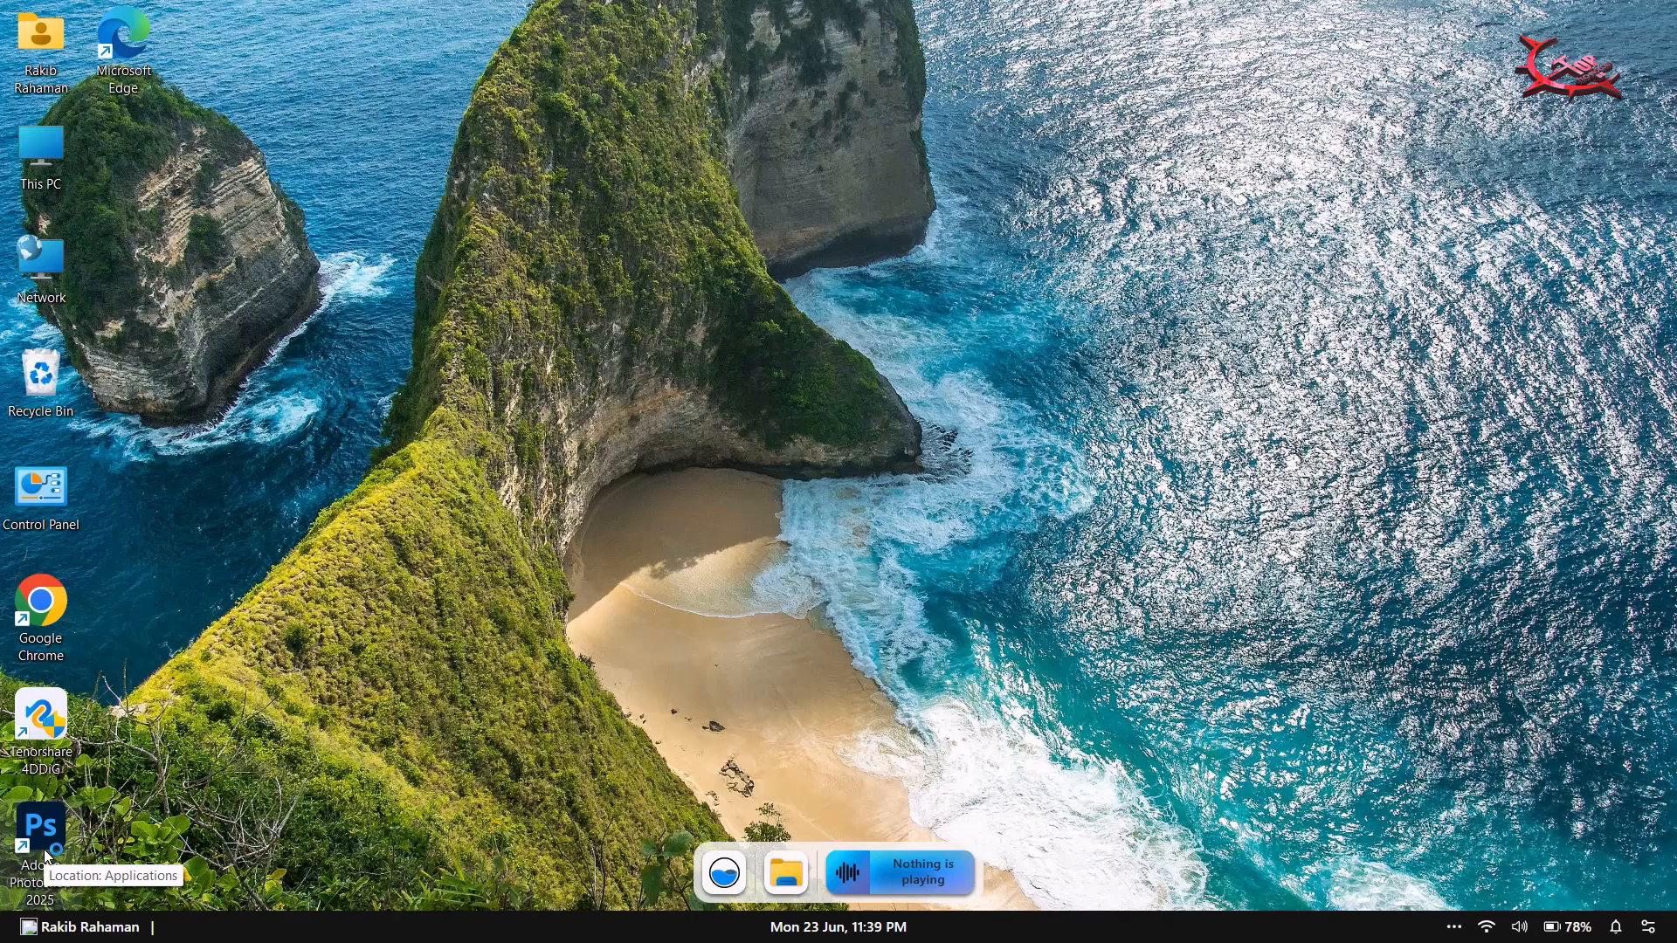
Launch Photoshop and create a new 7 × 5 inch RGB document at 300 pixels/inch with a white background
{"action": "double_click", "coordinate": [44, 849]}
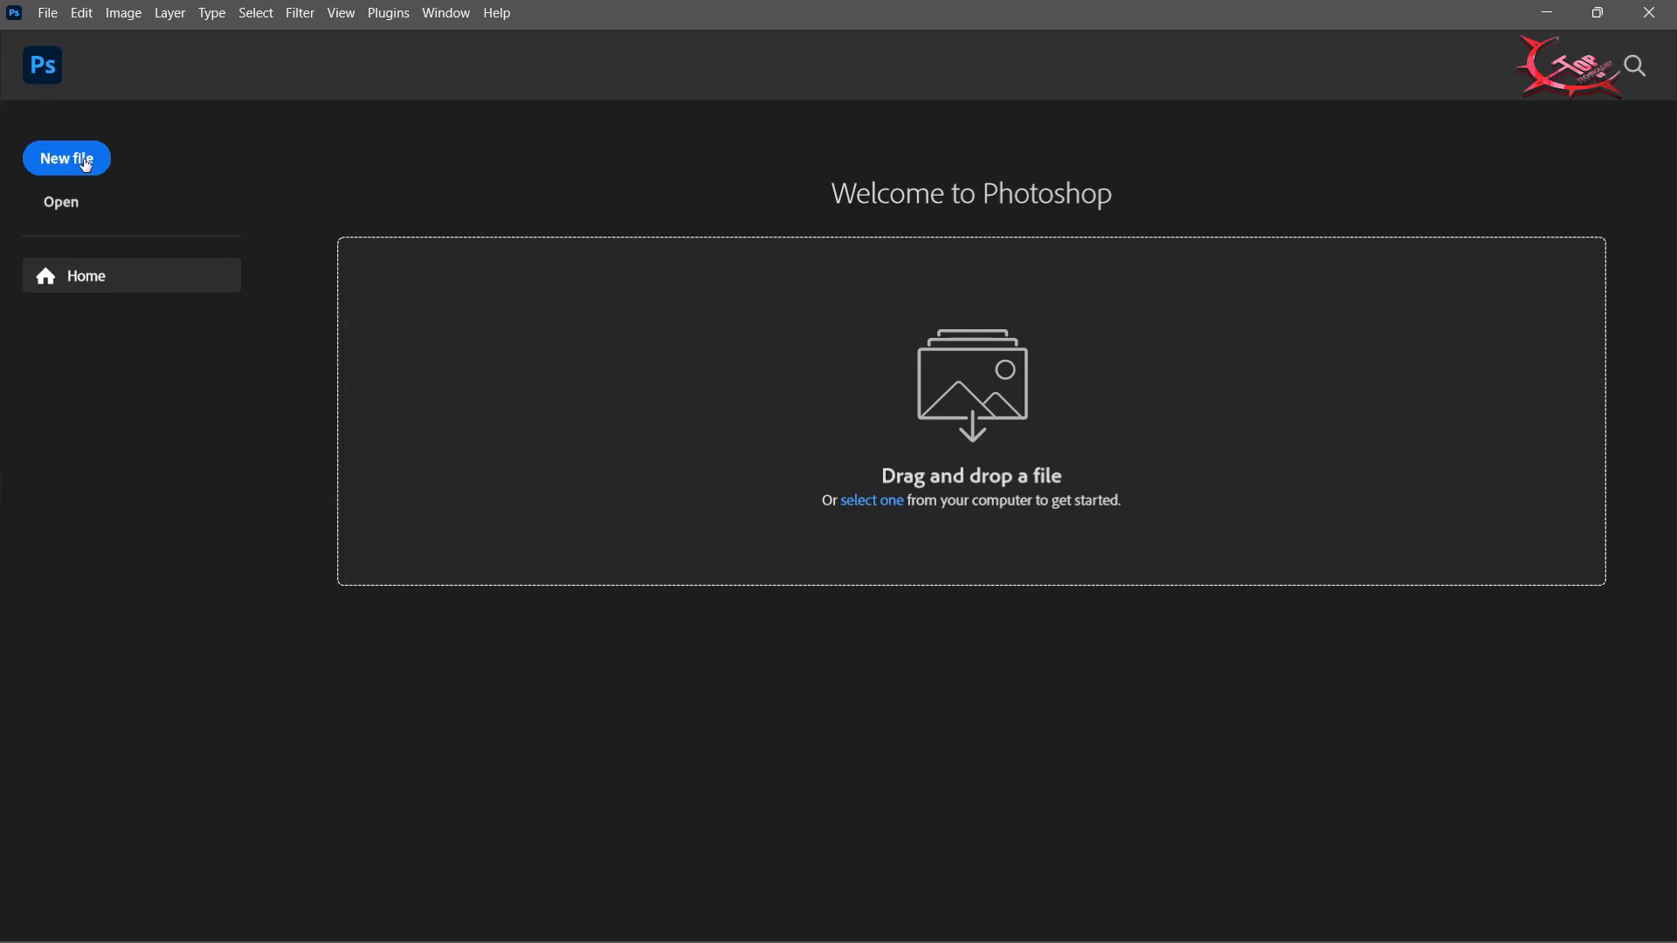
{"action": "left_click", "coordinate": [56, 14]}
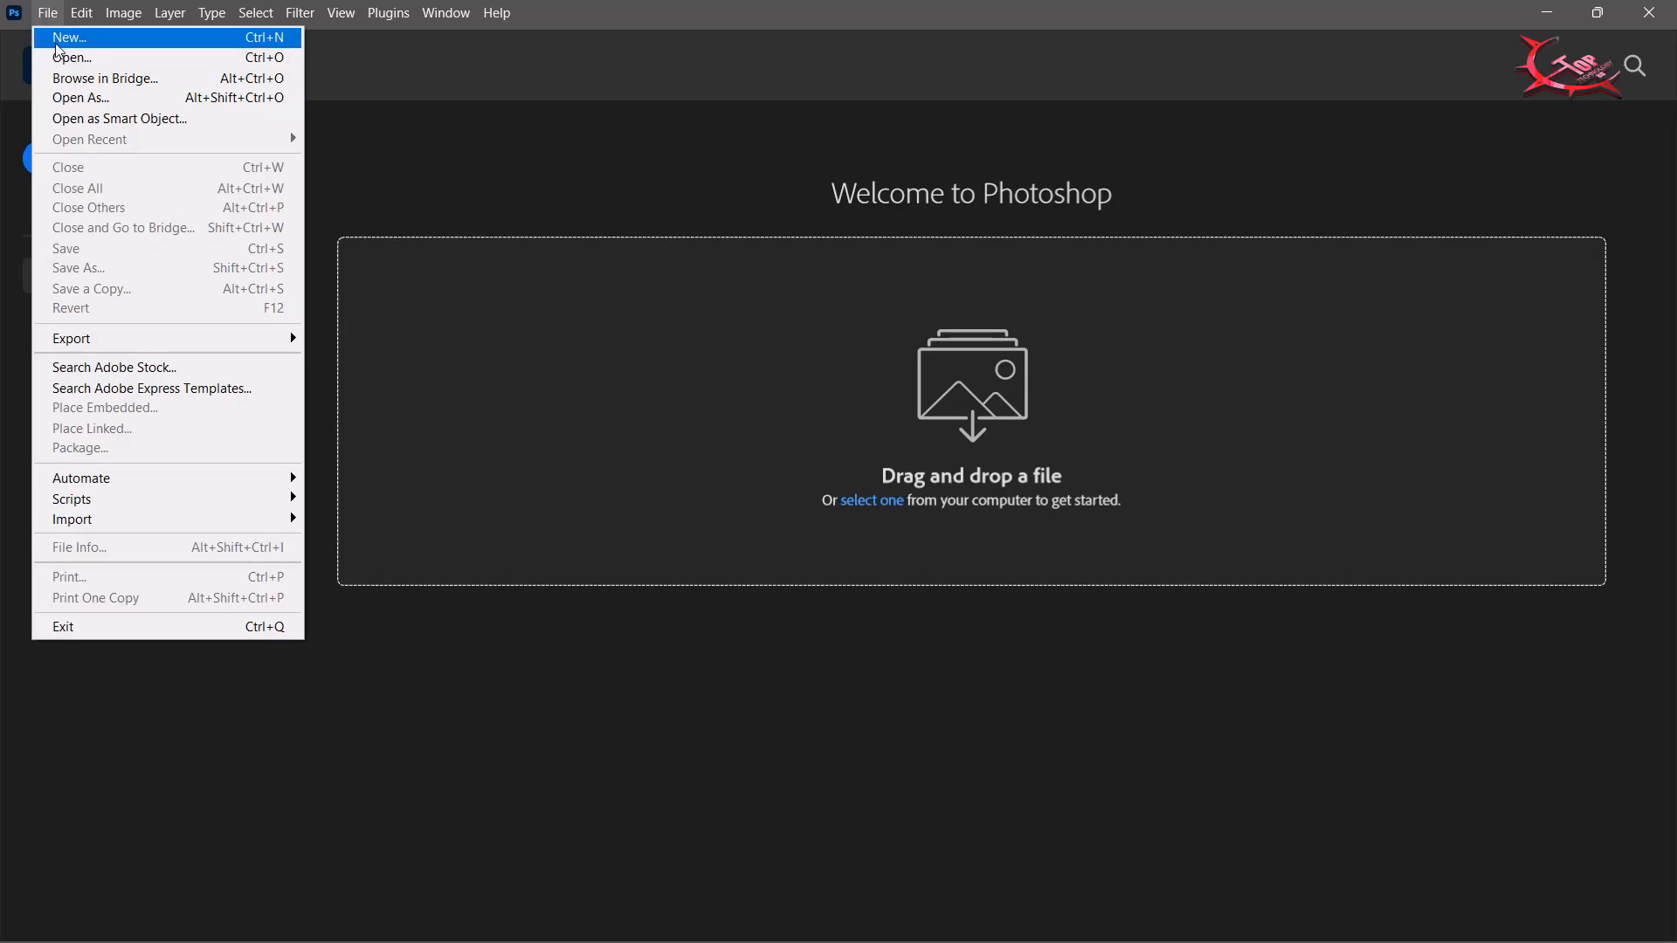
{"action": "left_click", "coordinate": [59, 42]}
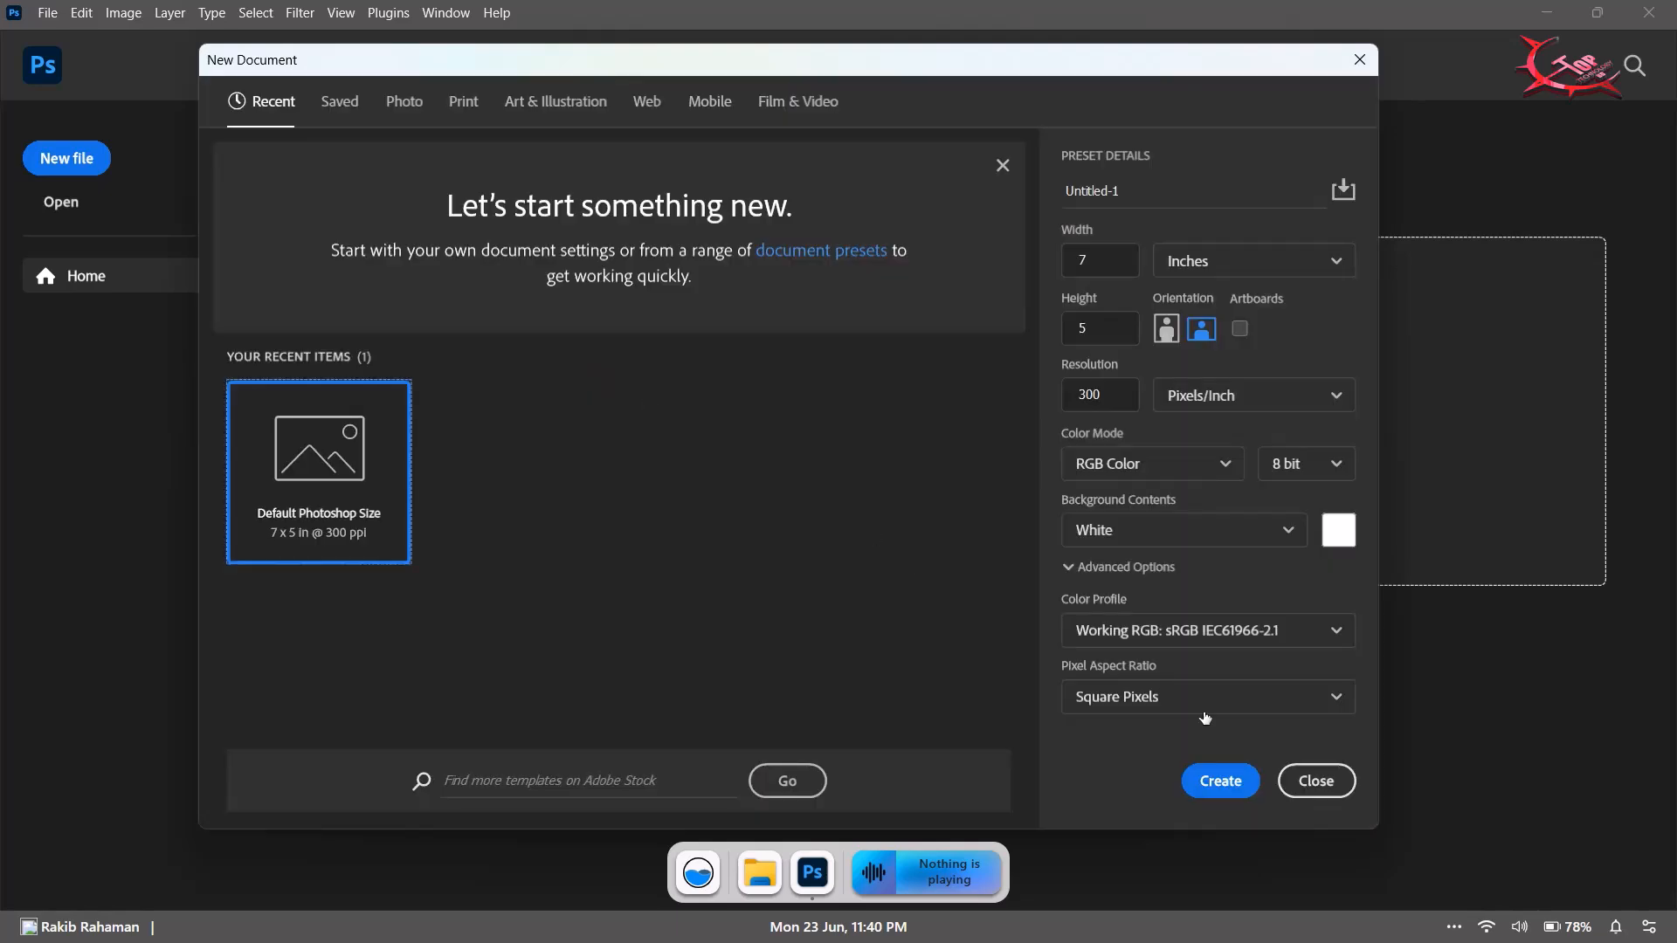
{"action": "left_click", "coordinate": [1242, 786]}
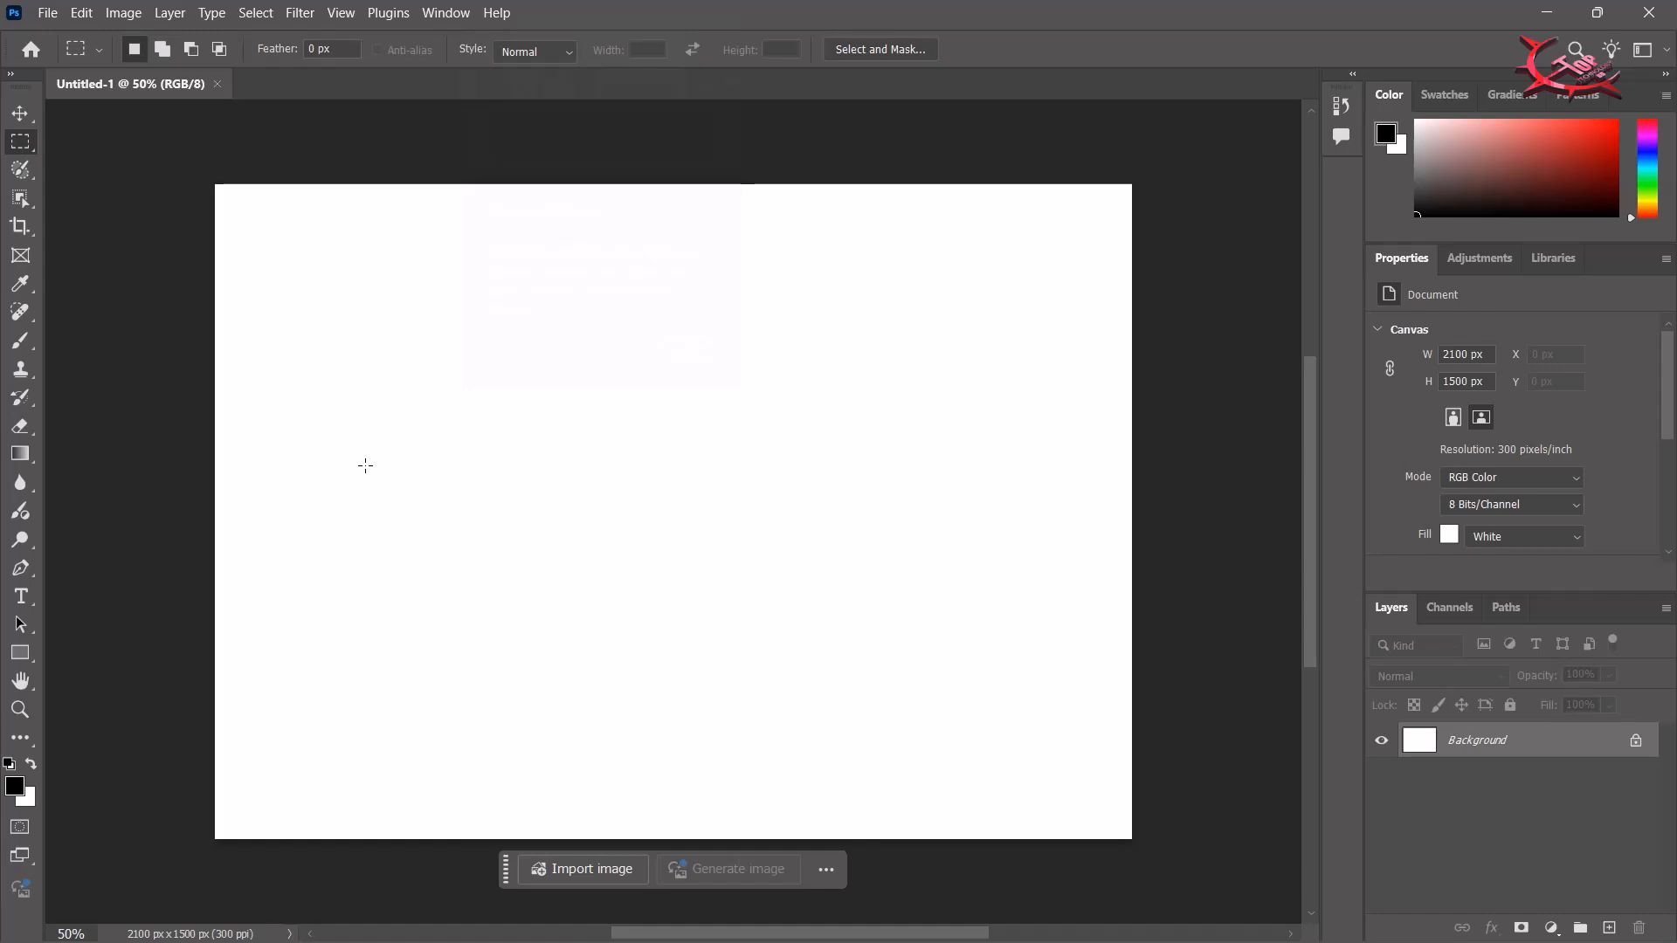
Make a rectangular selection on the blank canvas and turn it into a border selection 4 pixels wide
{"action": "left_click_drag", "start_coordinate": [315, 356], "coordinate": [627, 522]}
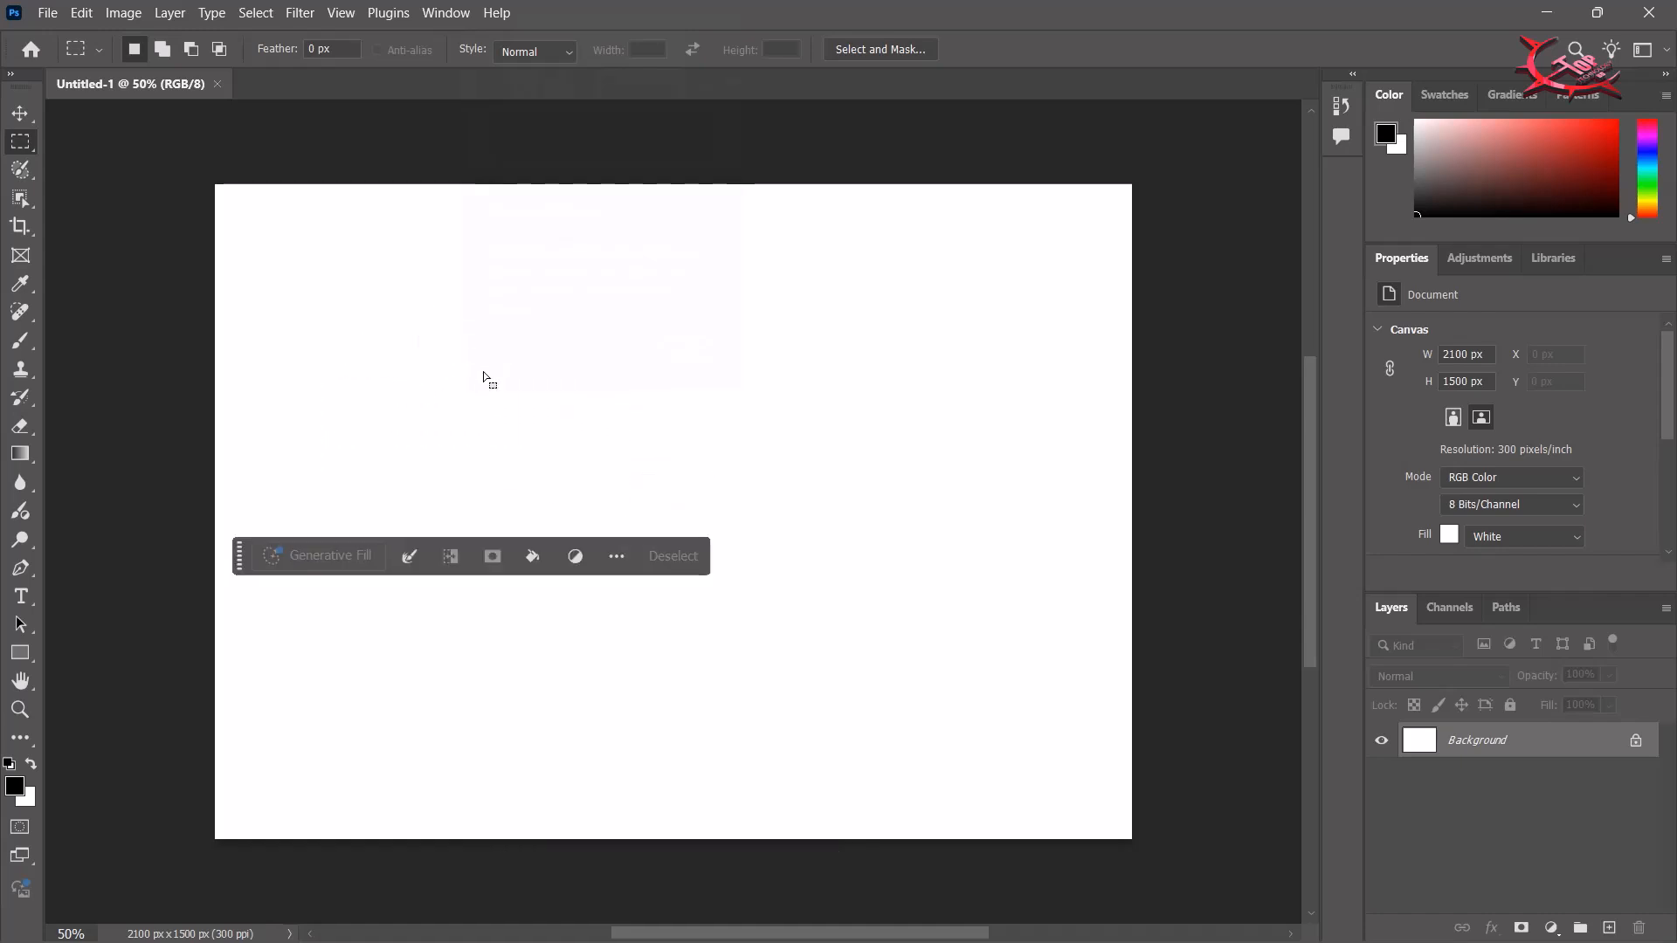
{"action": "left_click", "coordinate": [409, 556]}
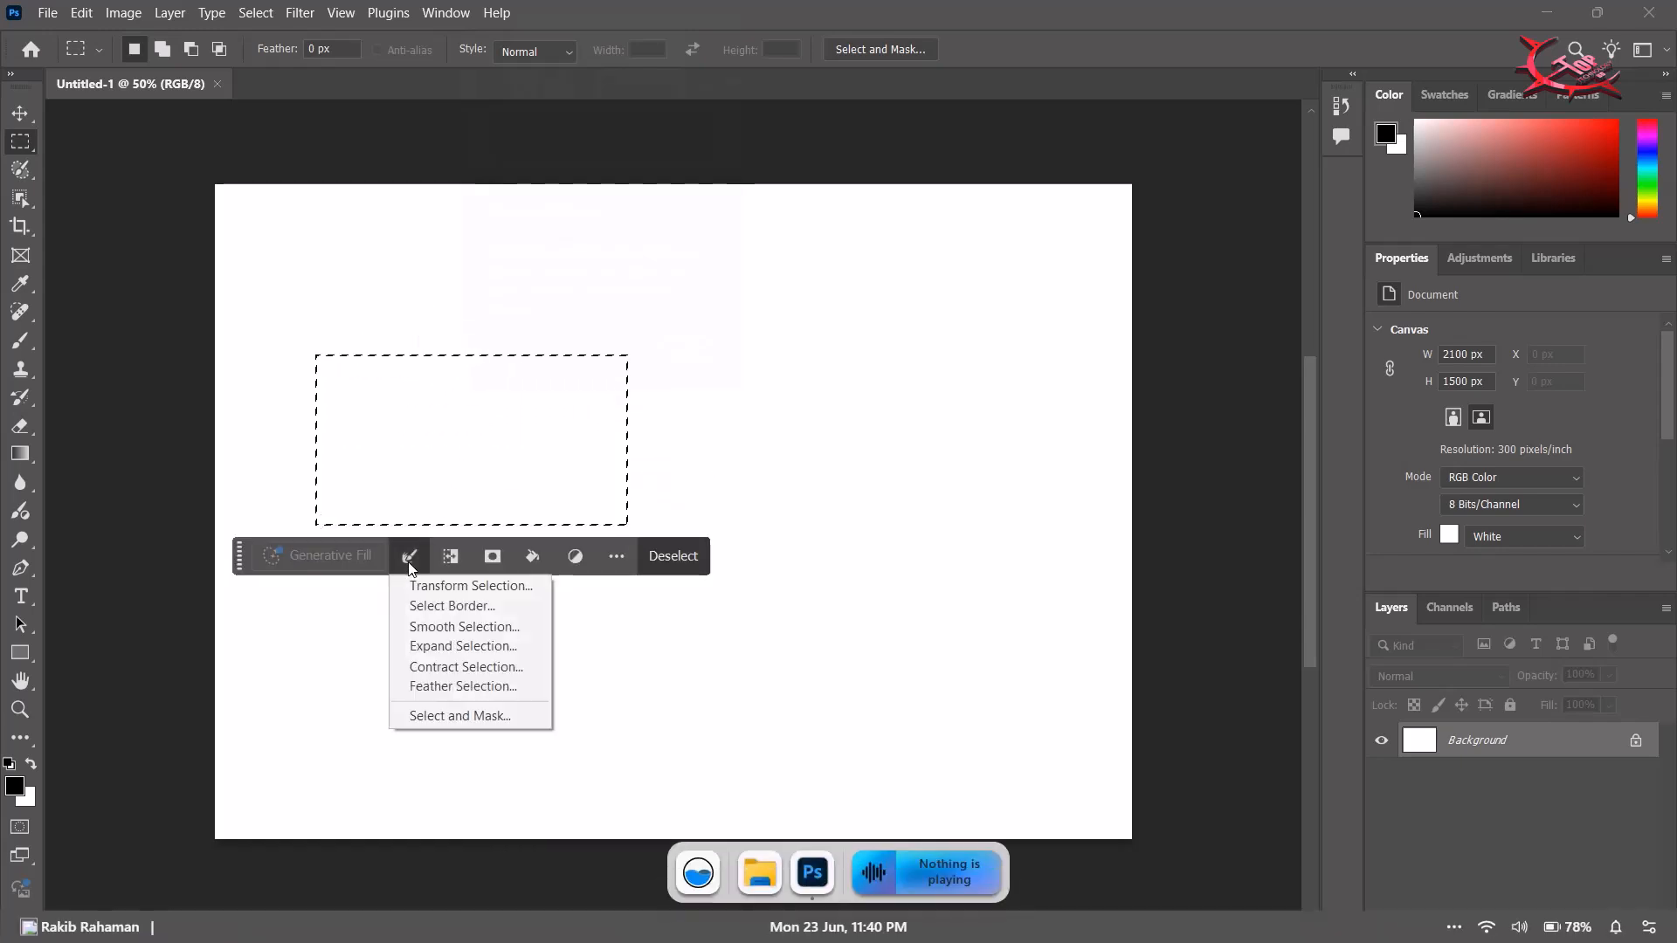
{"action": "left_click", "coordinate": [450, 605]}
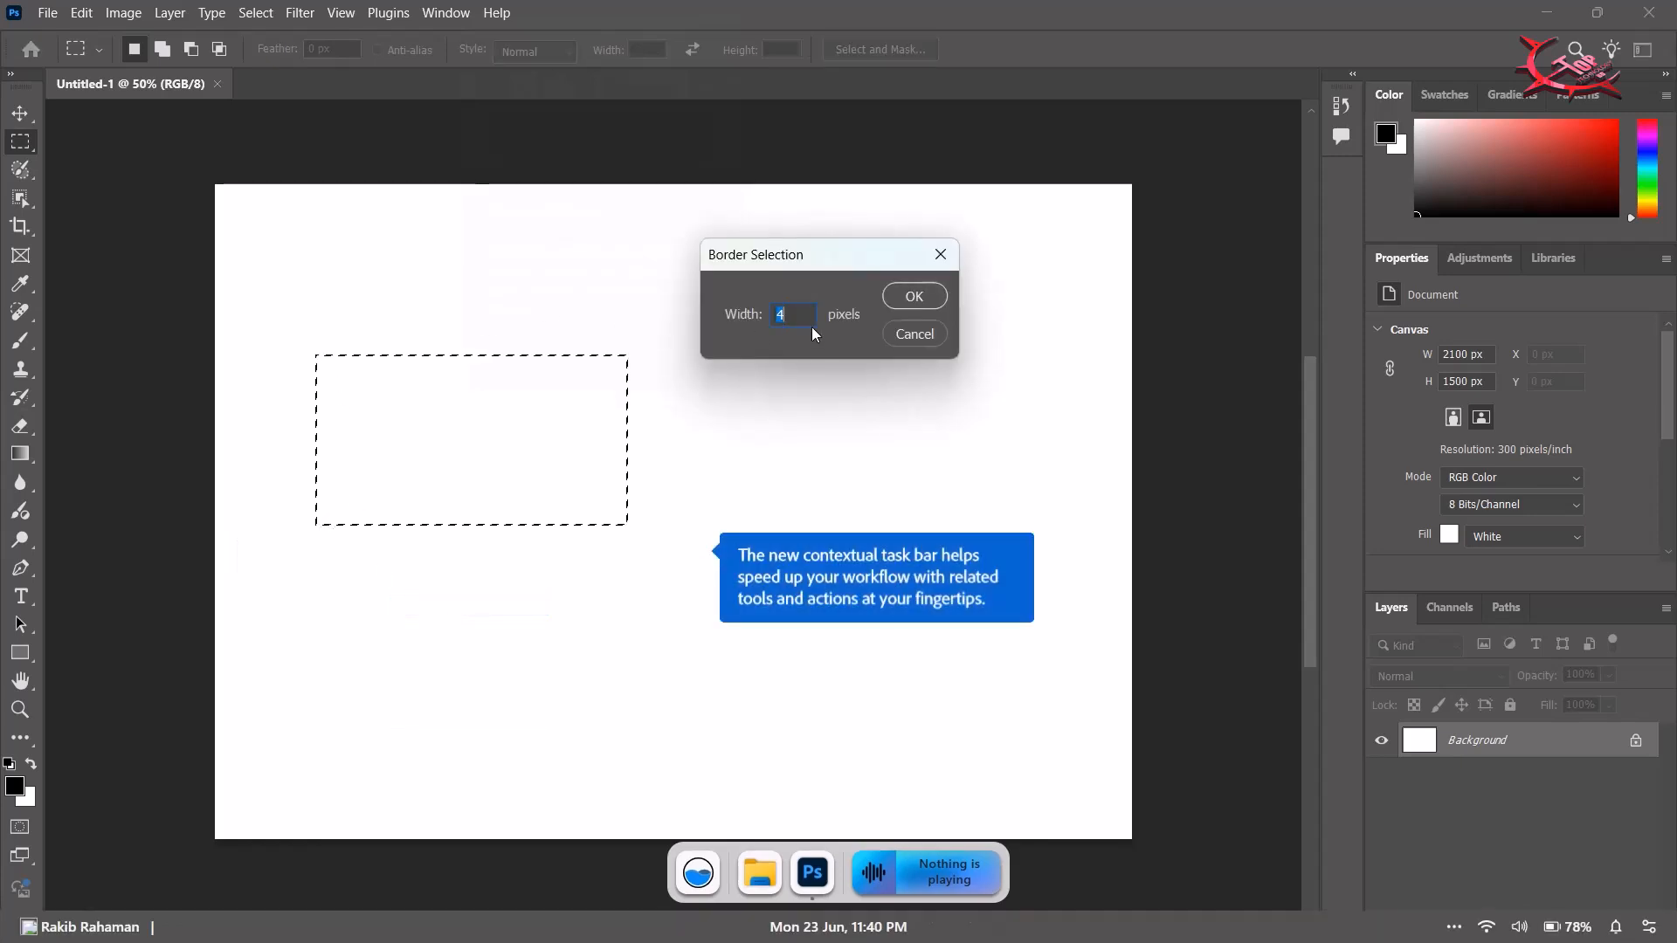
{"action": "left_click", "coordinate": [924, 291]}
Select a wide, shallow rectangle near the canvas centre and fill it with the dark green leaf pattern at 100% opacity
{"action": "left_click_drag", "start_coordinate": [397, 453], "coordinate": [753, 531]}
{"action": "left_click", "coordinate": [638, 564]}
{"action": "left_click", "coordinate": [670, 633]}
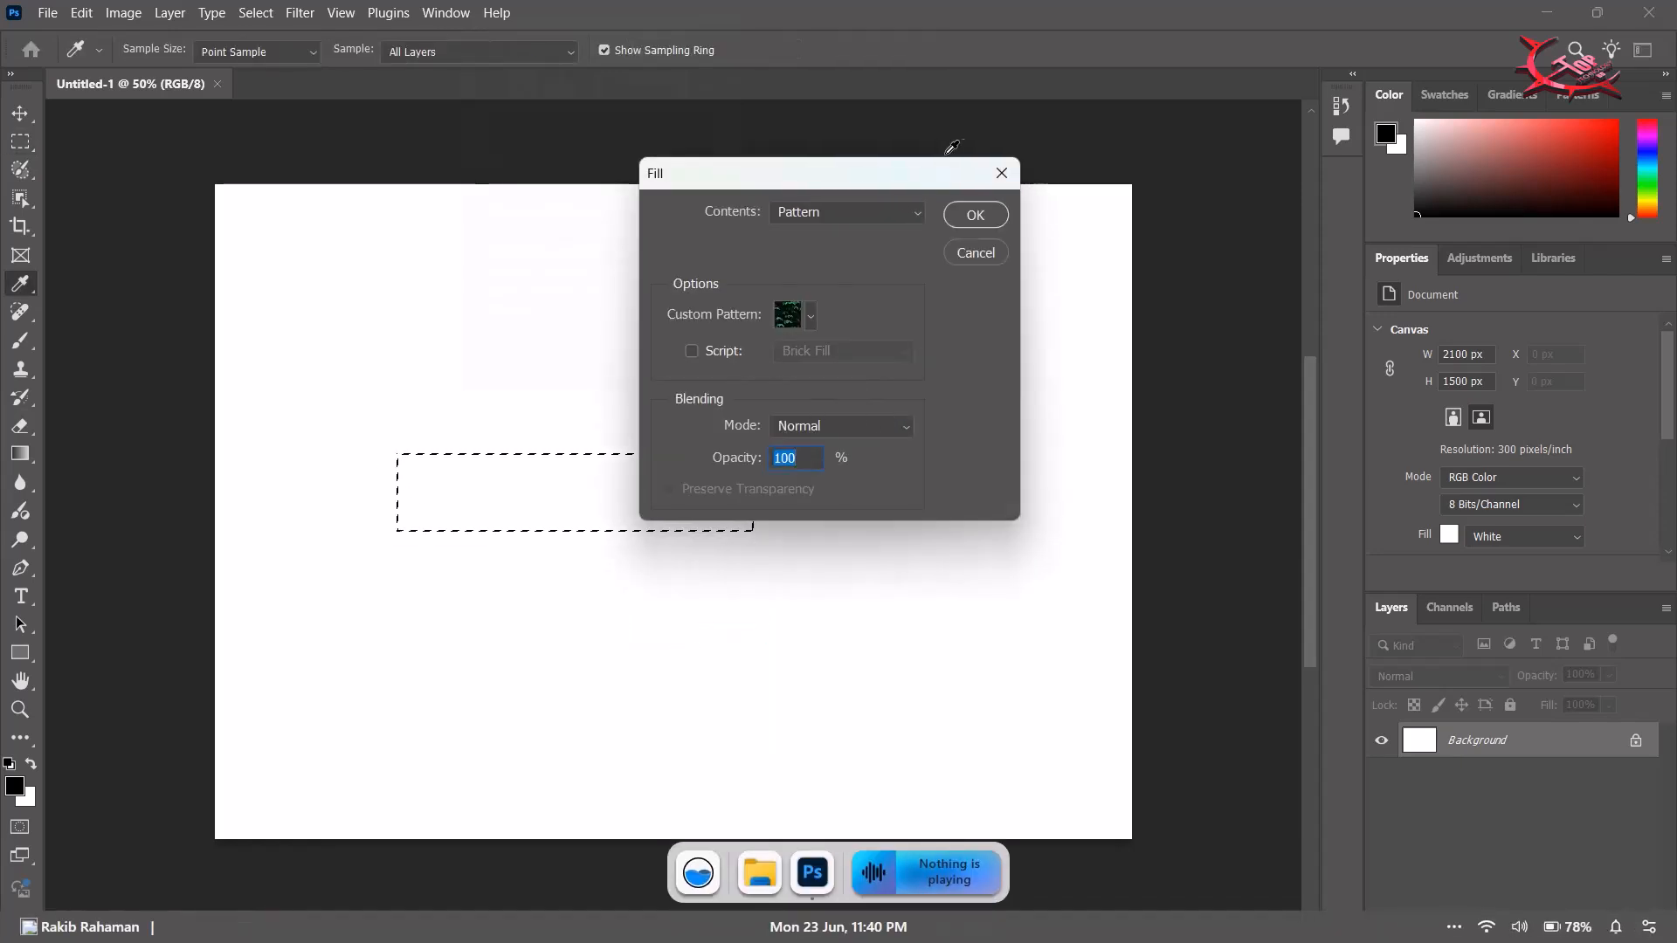
{"action": "left_click", "coordinate": [978, 223]}
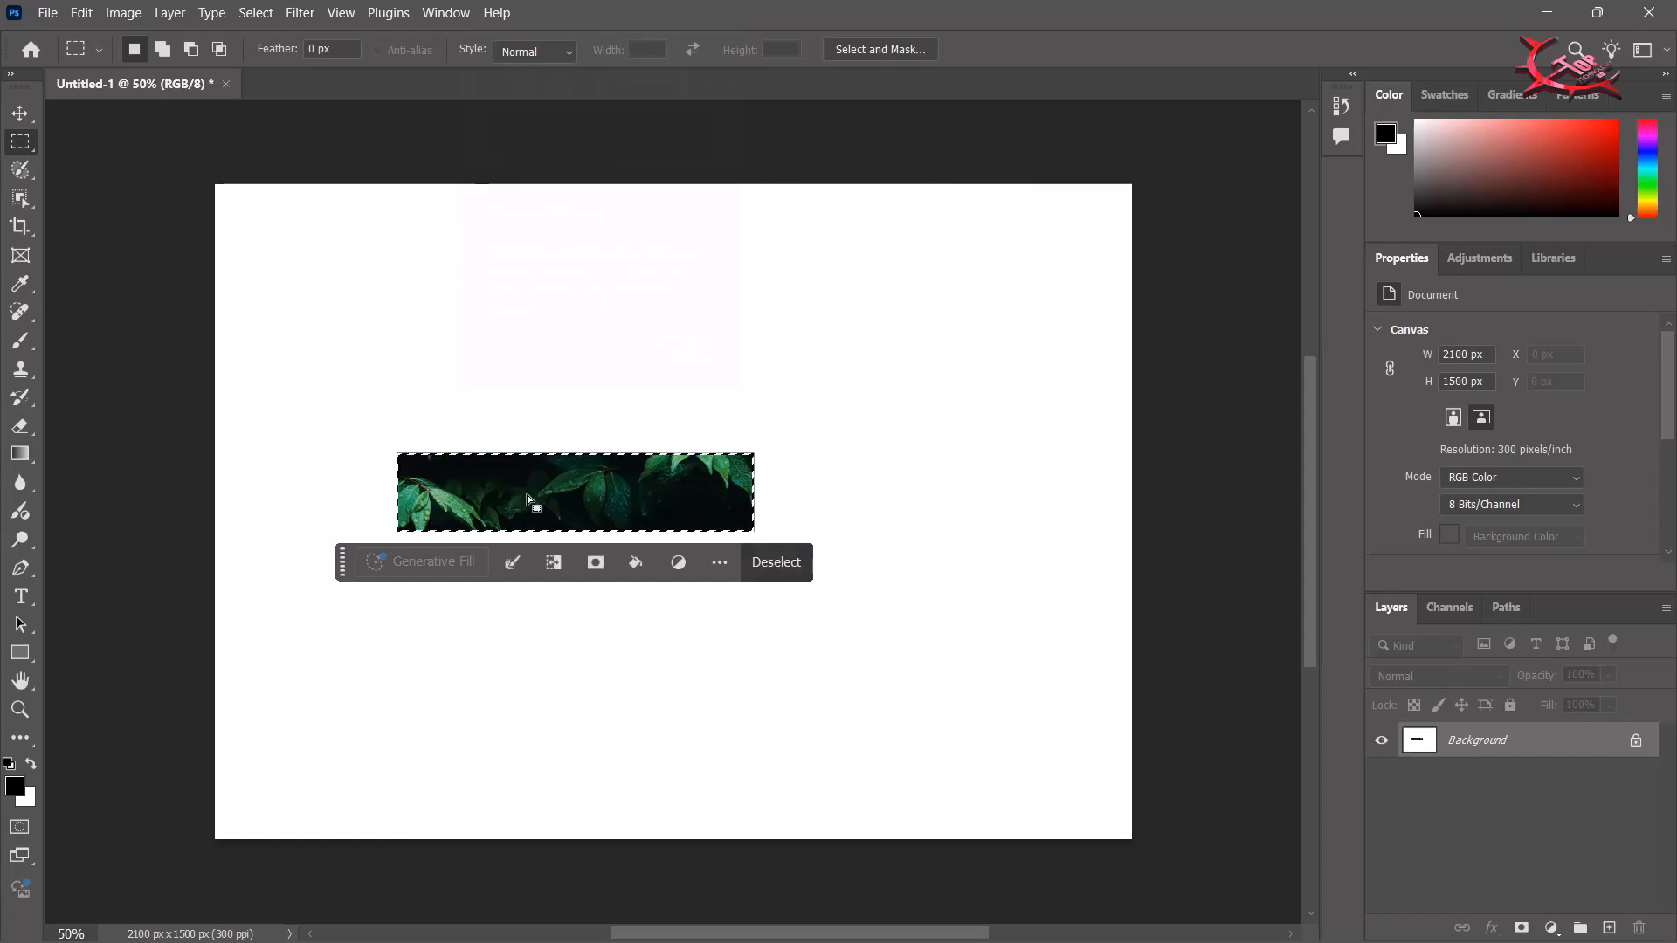
{"action": "left_click_drag", "start_coordinate": [515, 503], "coordinate": [426, 558]}
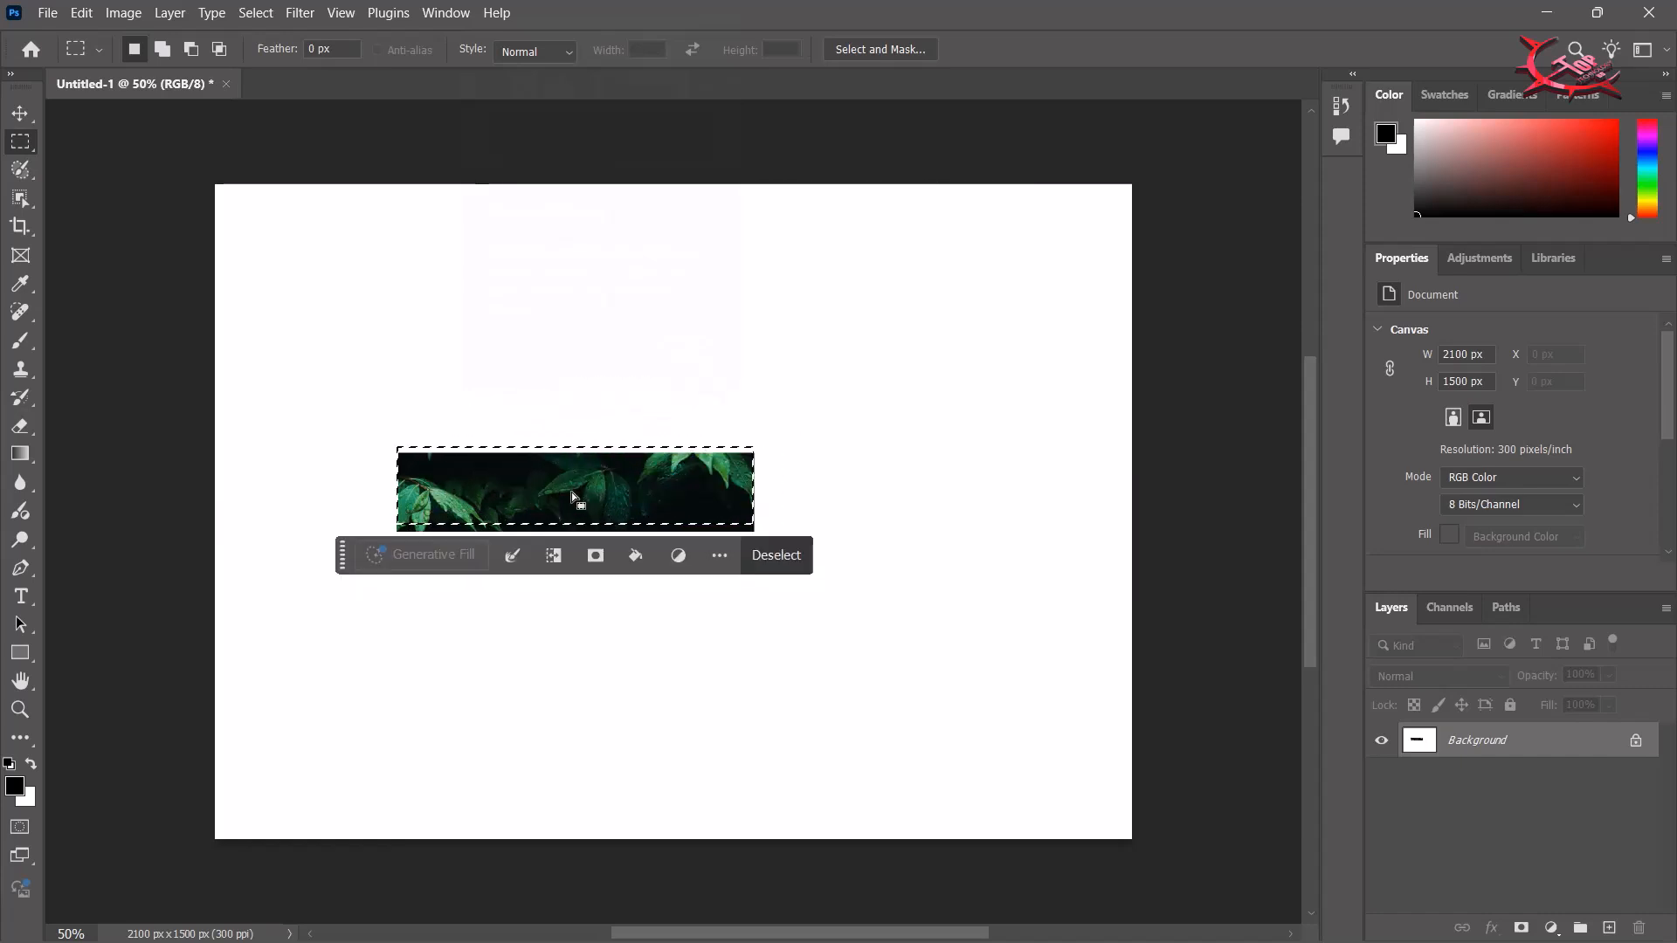
{"action": "left_click", "coordinate": [734, 556]}
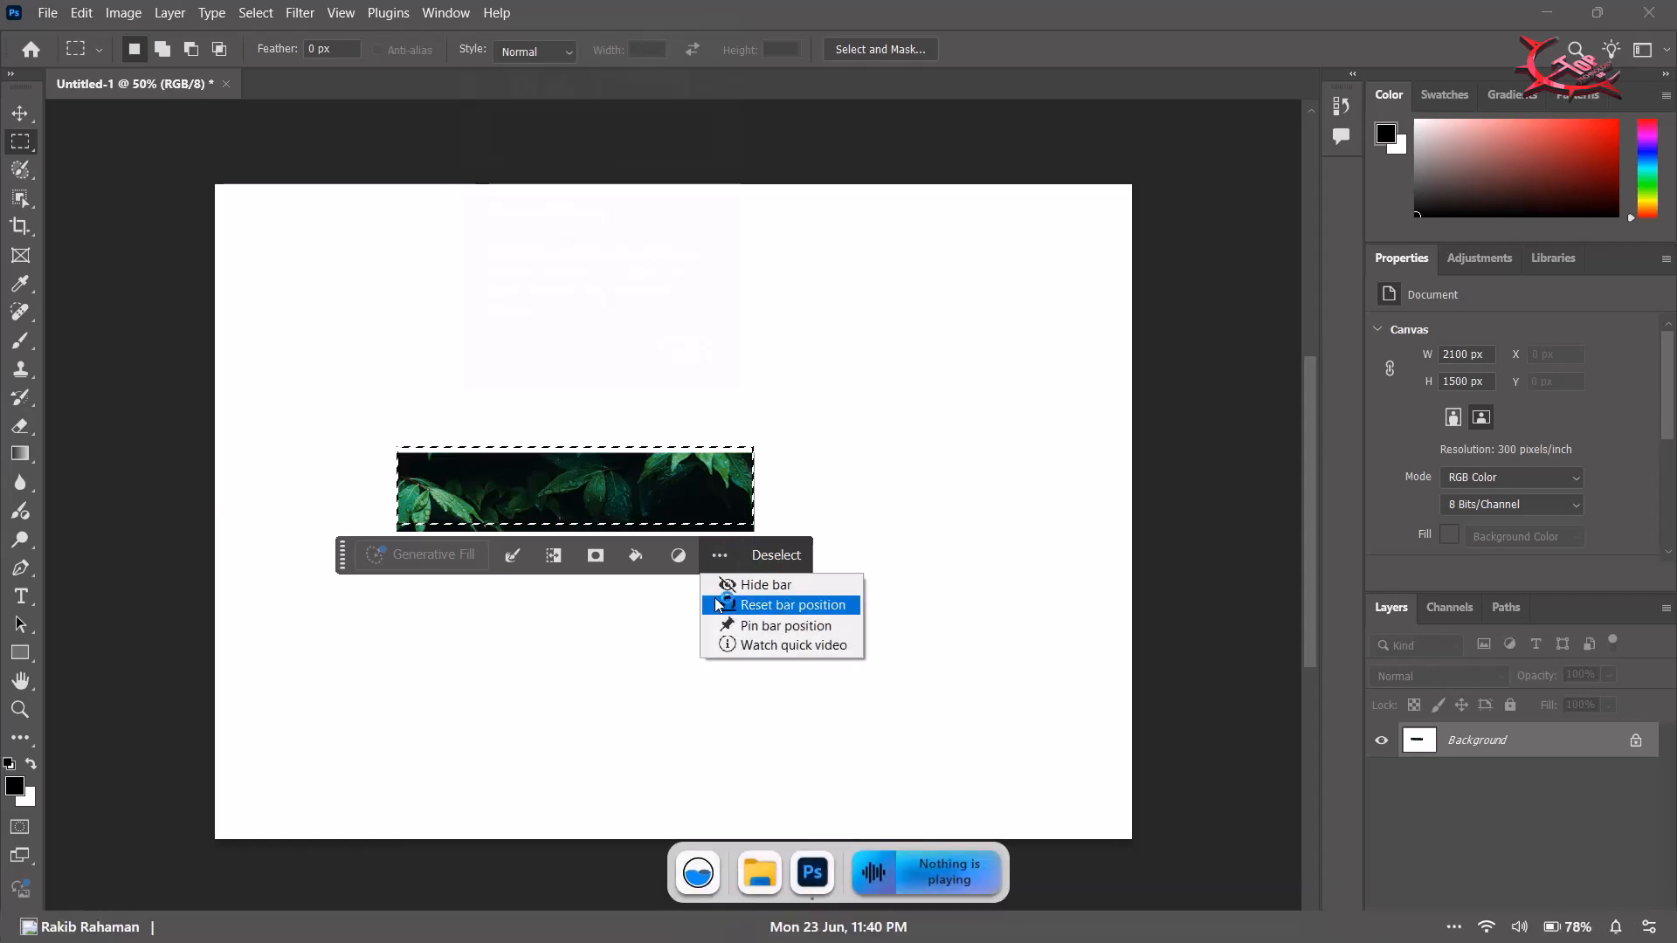
{"action": "left_click", "coordinate": [514, 560]}
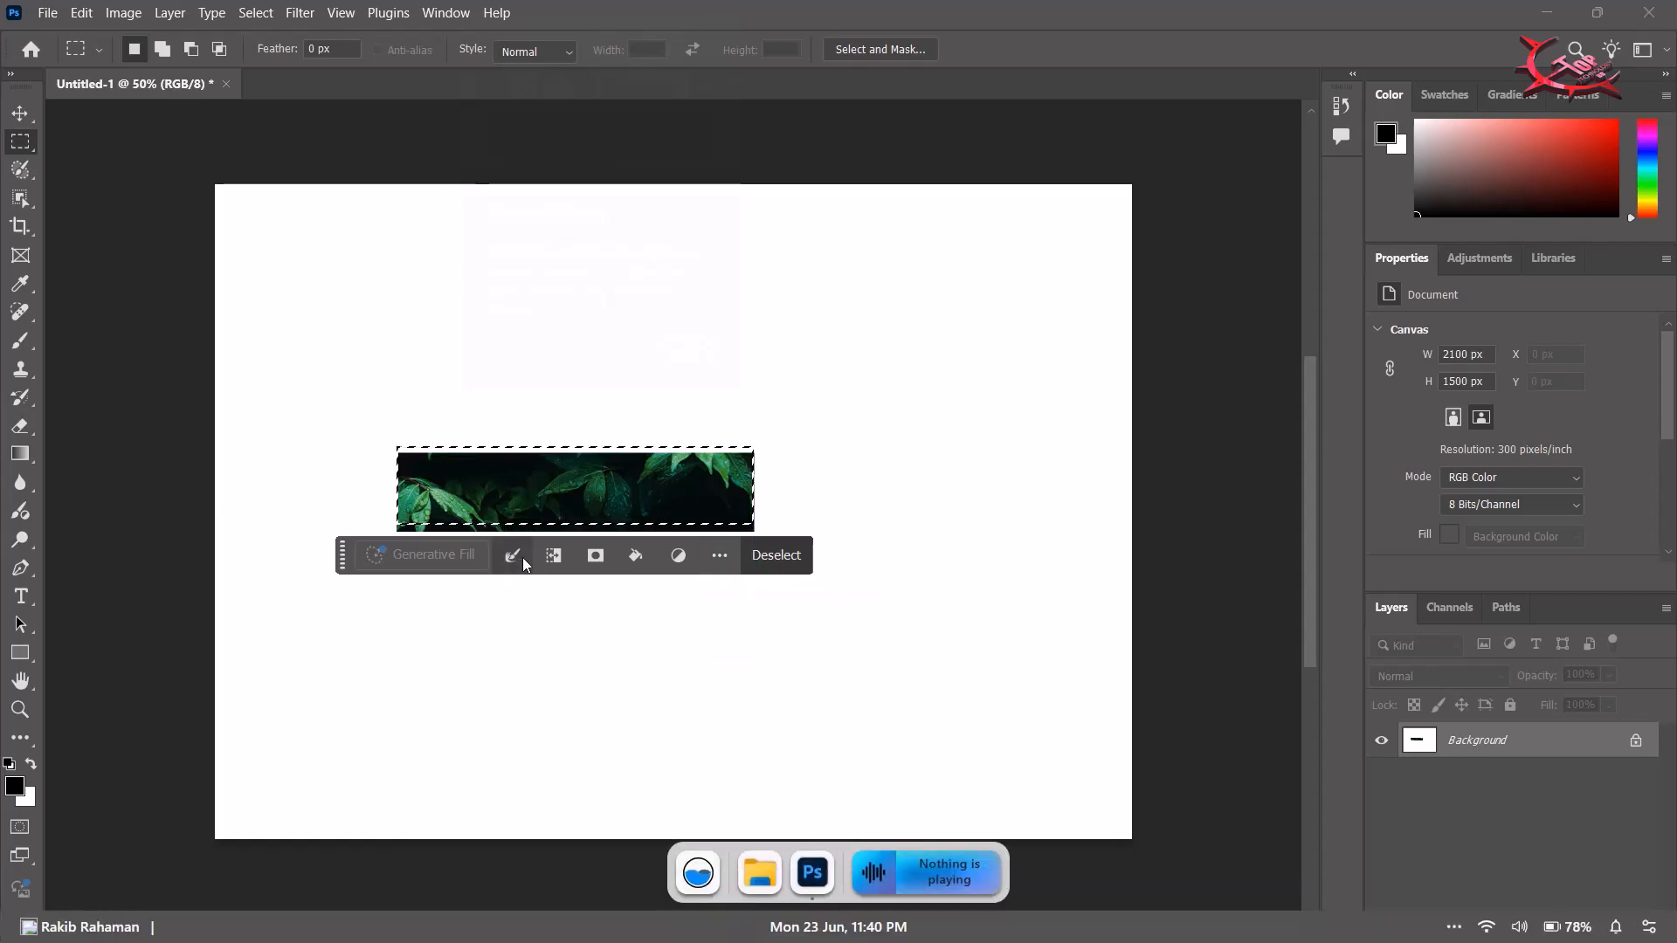
Mask out a small rectangle above the leaf strip and add a Satin effect: Multiply, 50% opacity, 90° angle, 50 px distance, 80 px size
{"action": "left_click_drag", "start_coordinate": [573, 401], "coordinate": [714, 453]}
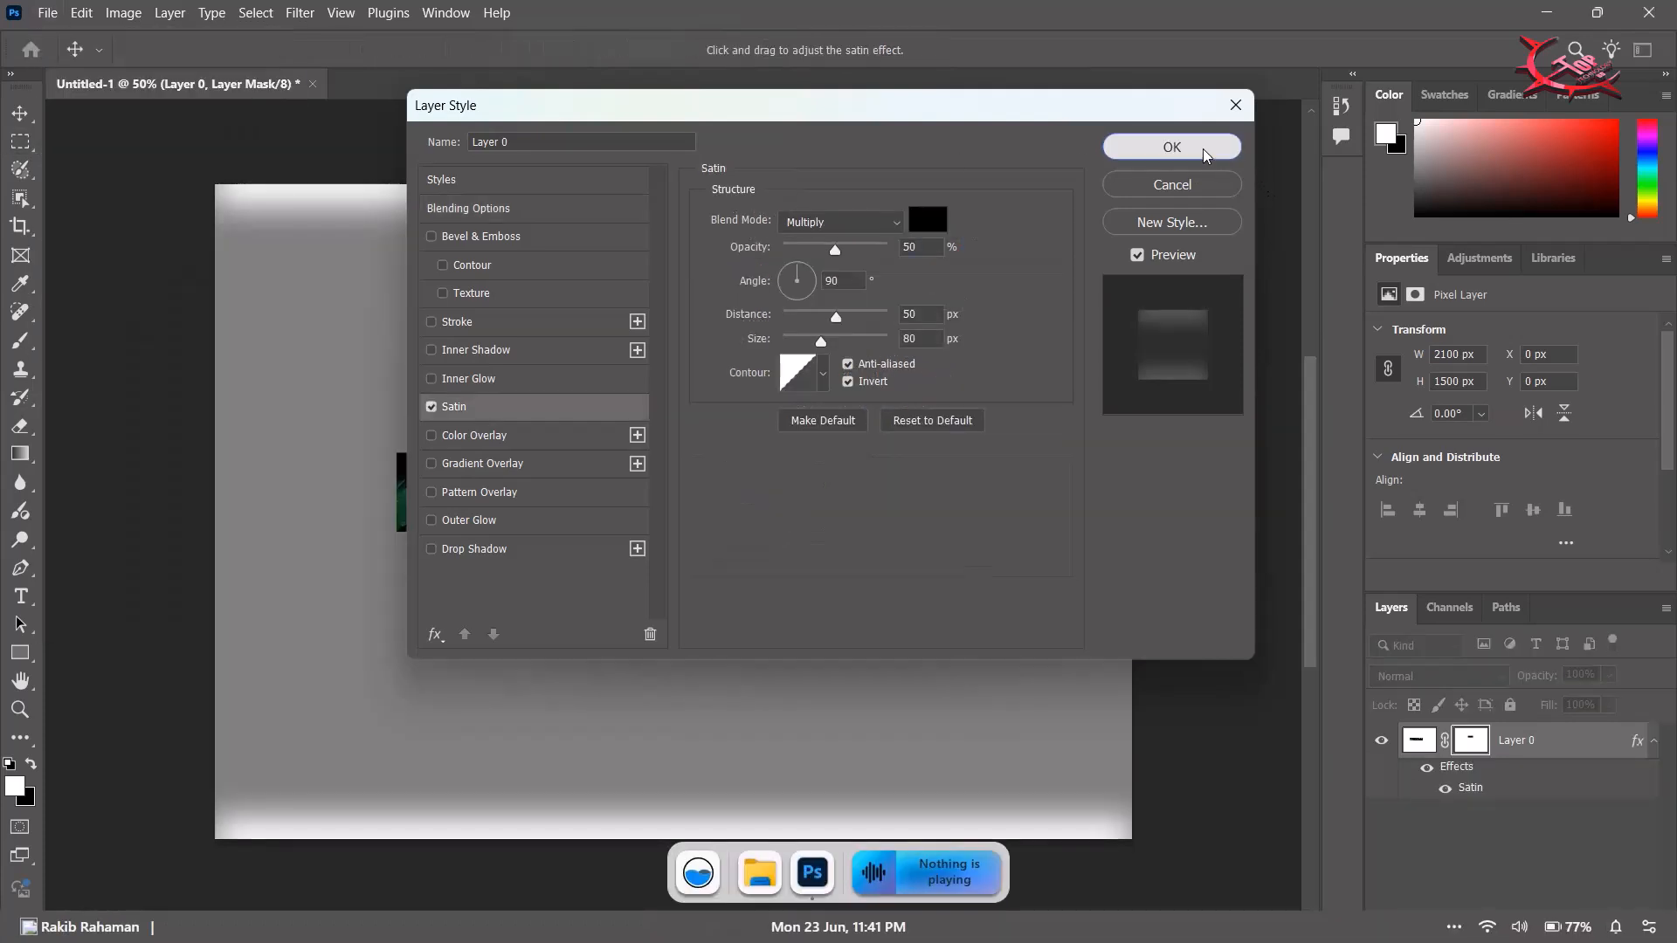
{"action": "left_click", "coordinate": [1171, 147]}
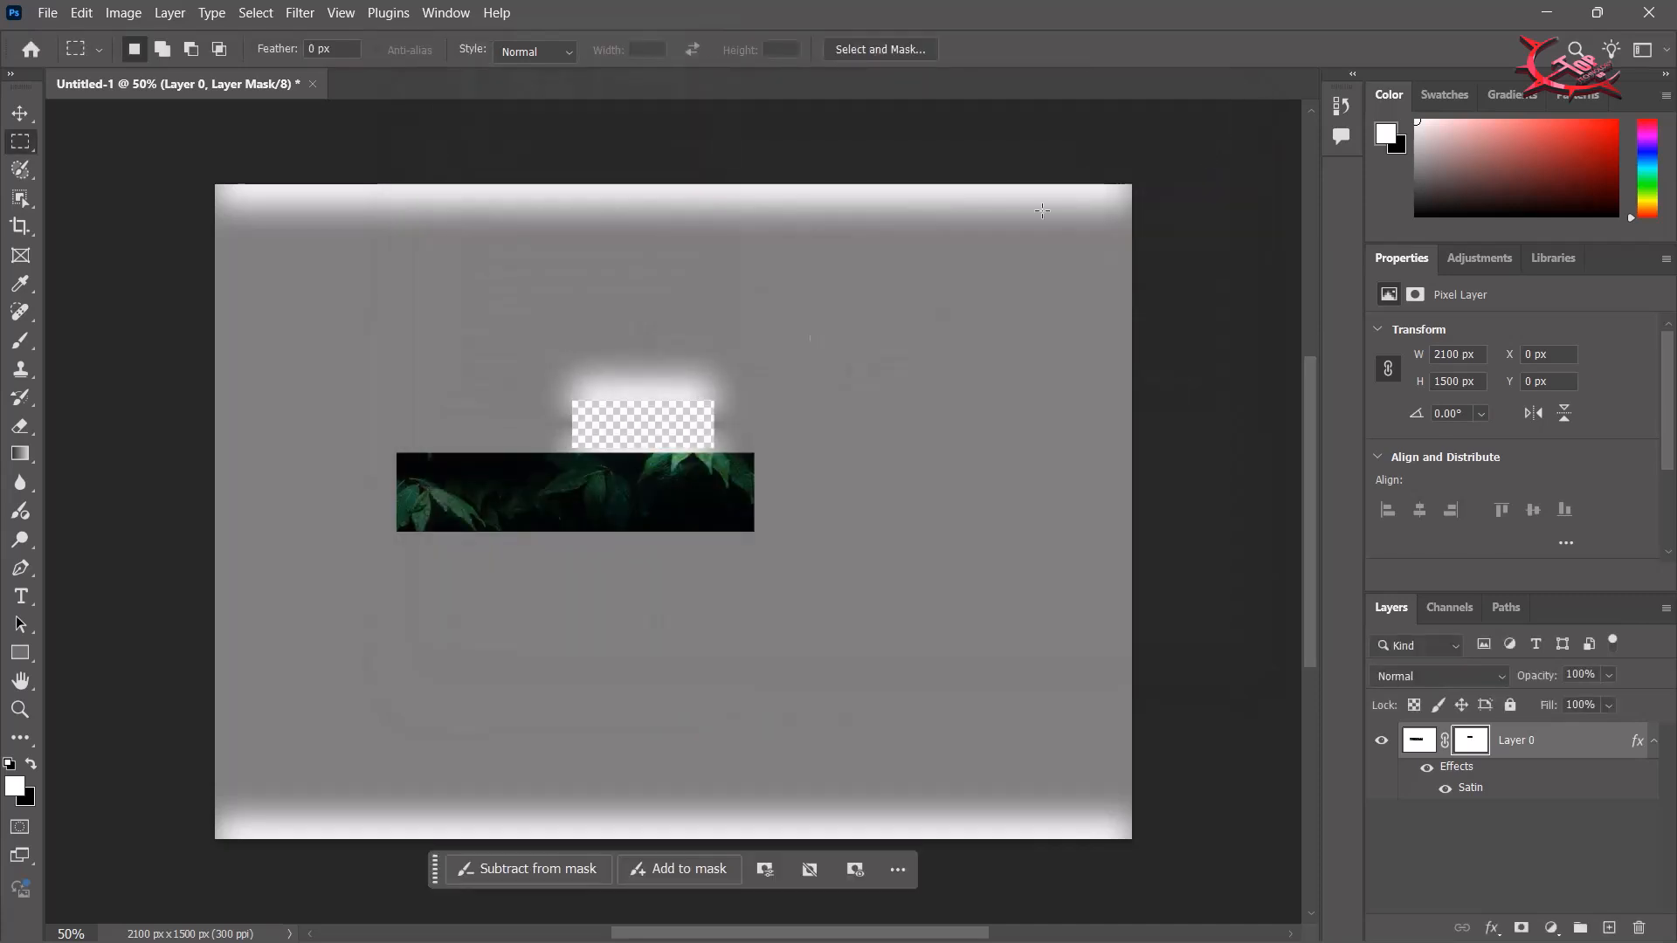
{"action": "right_click", "coordinate": [607, 428]}
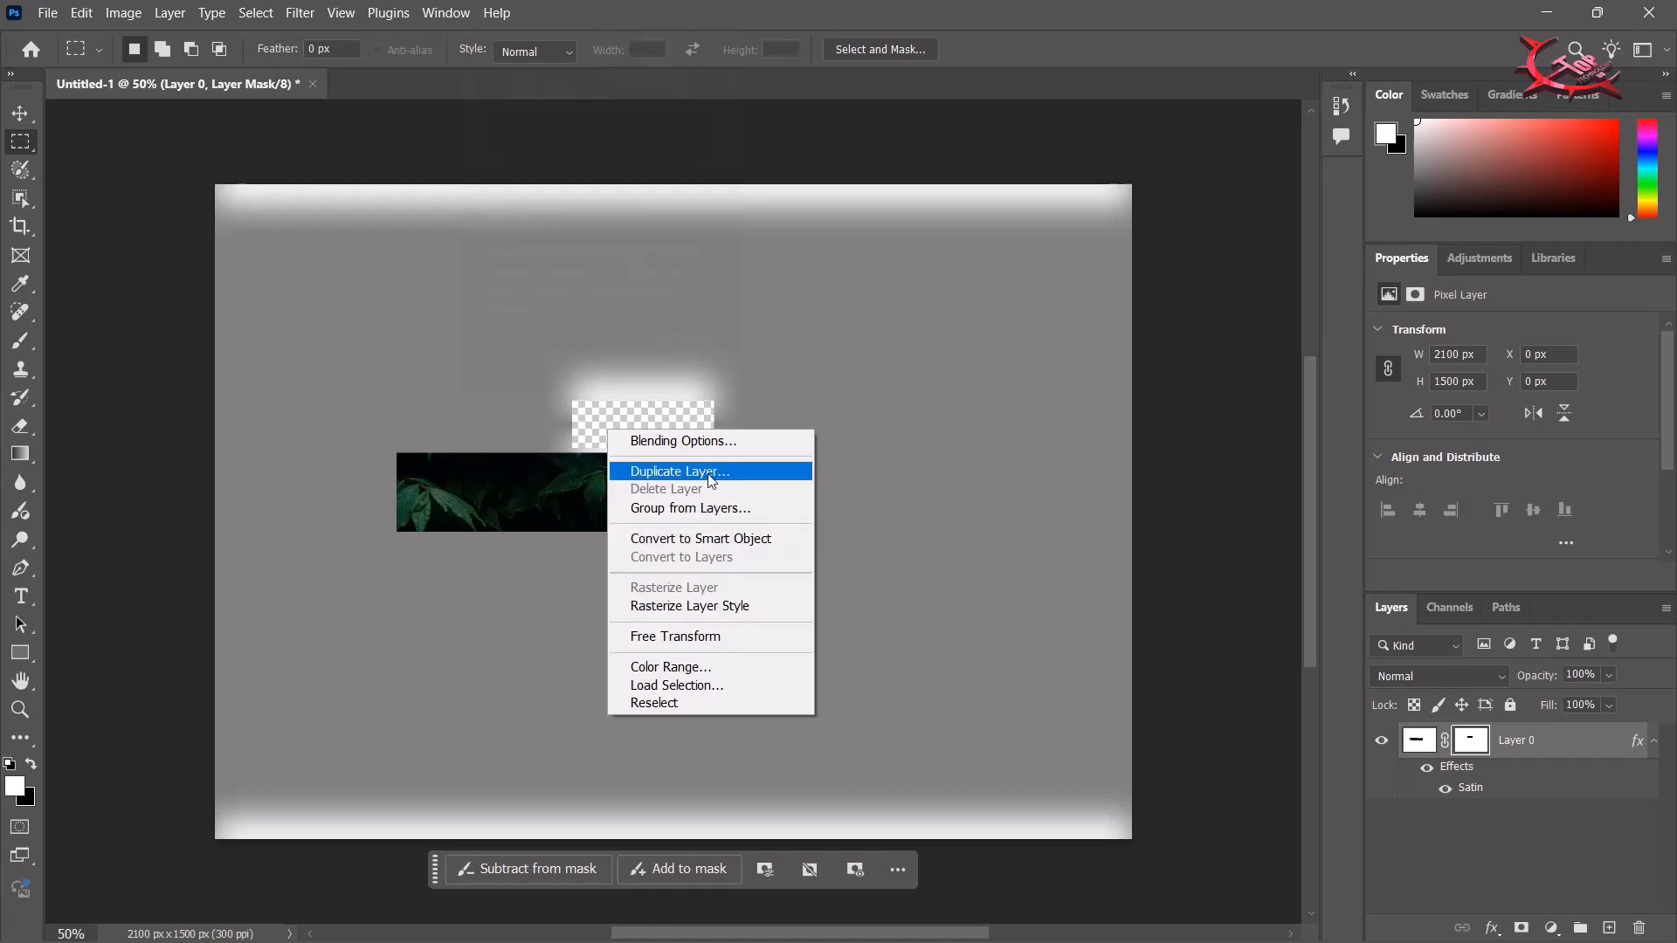
{"action": "left_click", "coordinate": [579, 367]}
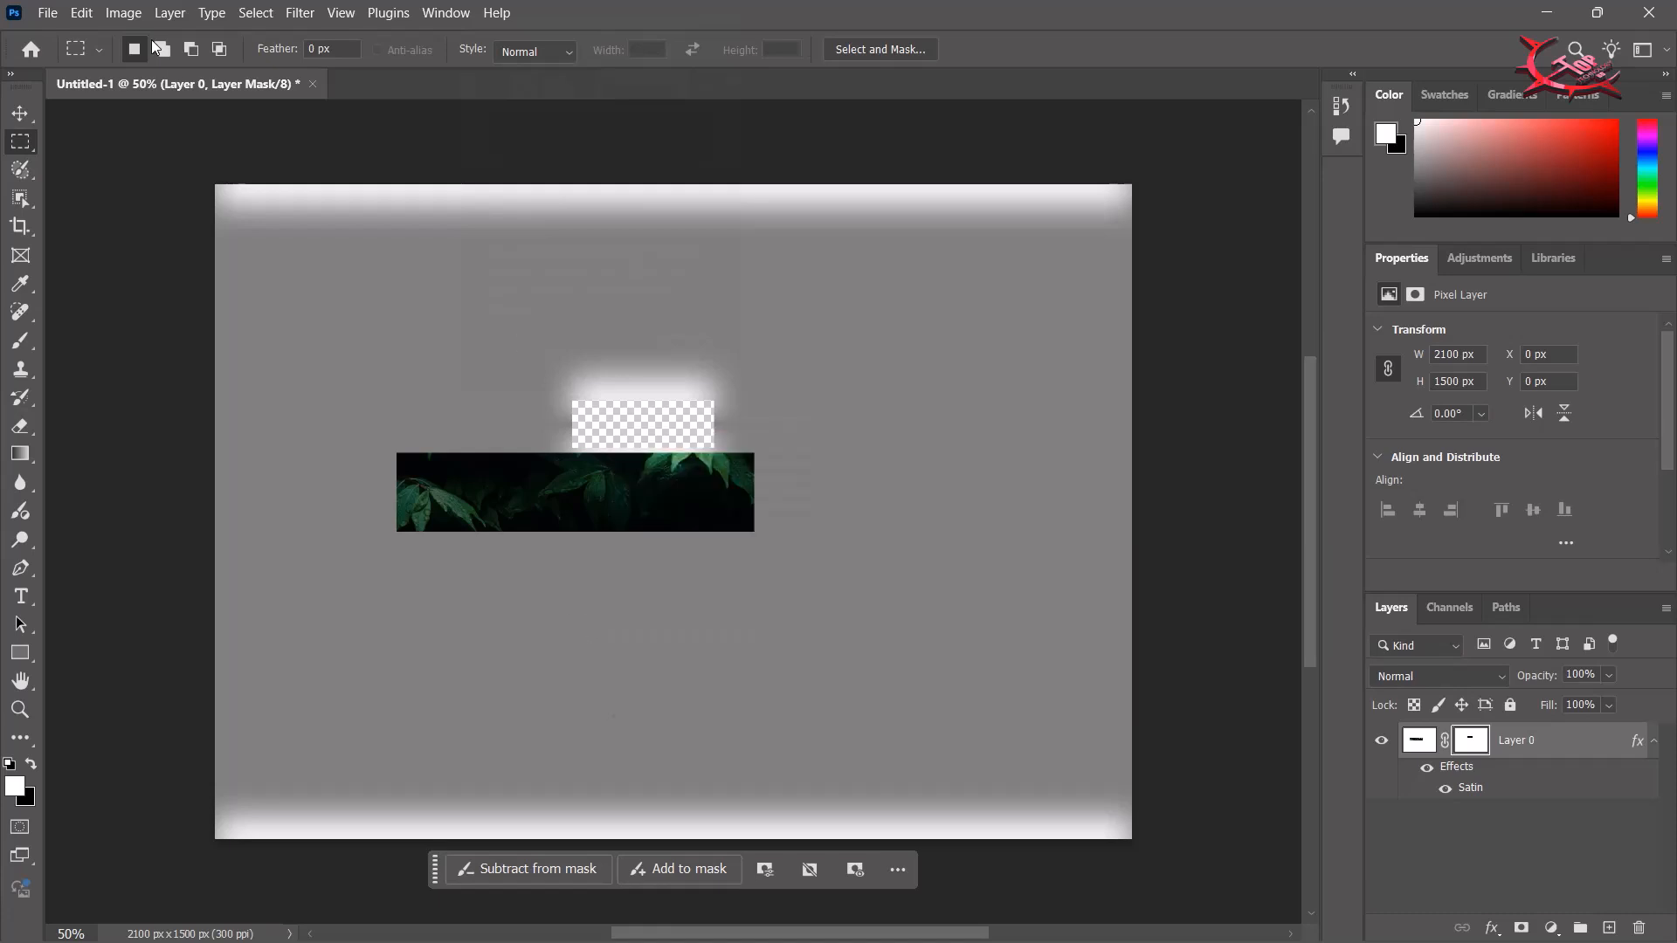
{"action": "left_click", "coordinate": [52, 16]}
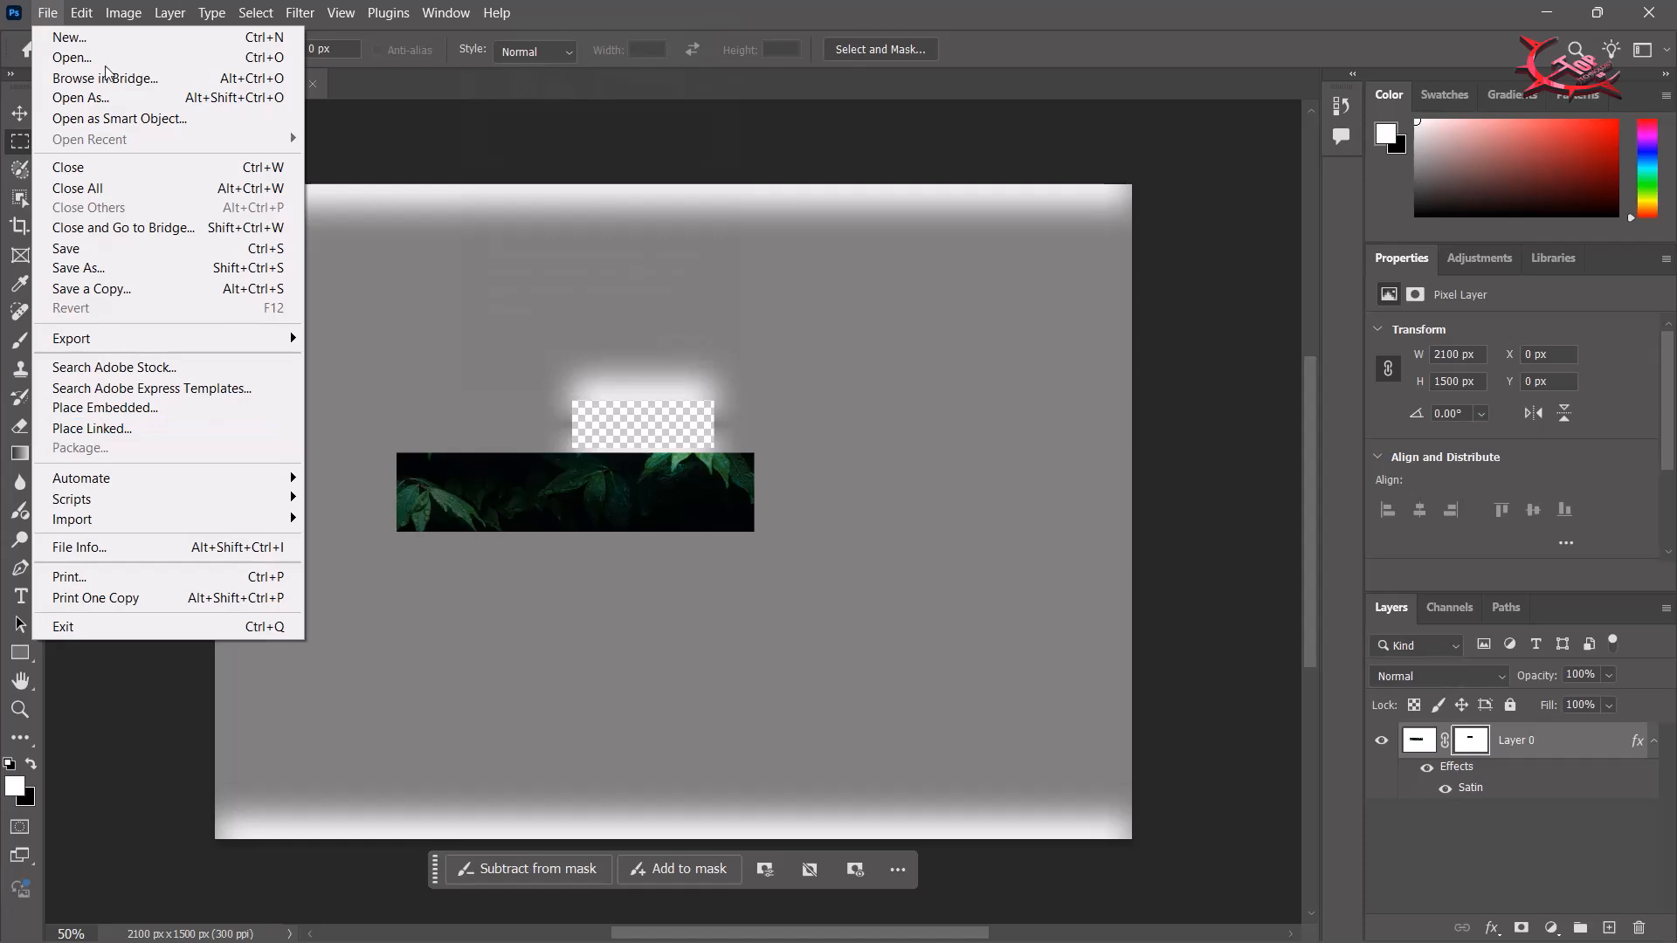
{"action": "left_click", "coordinate": [86, 12]}
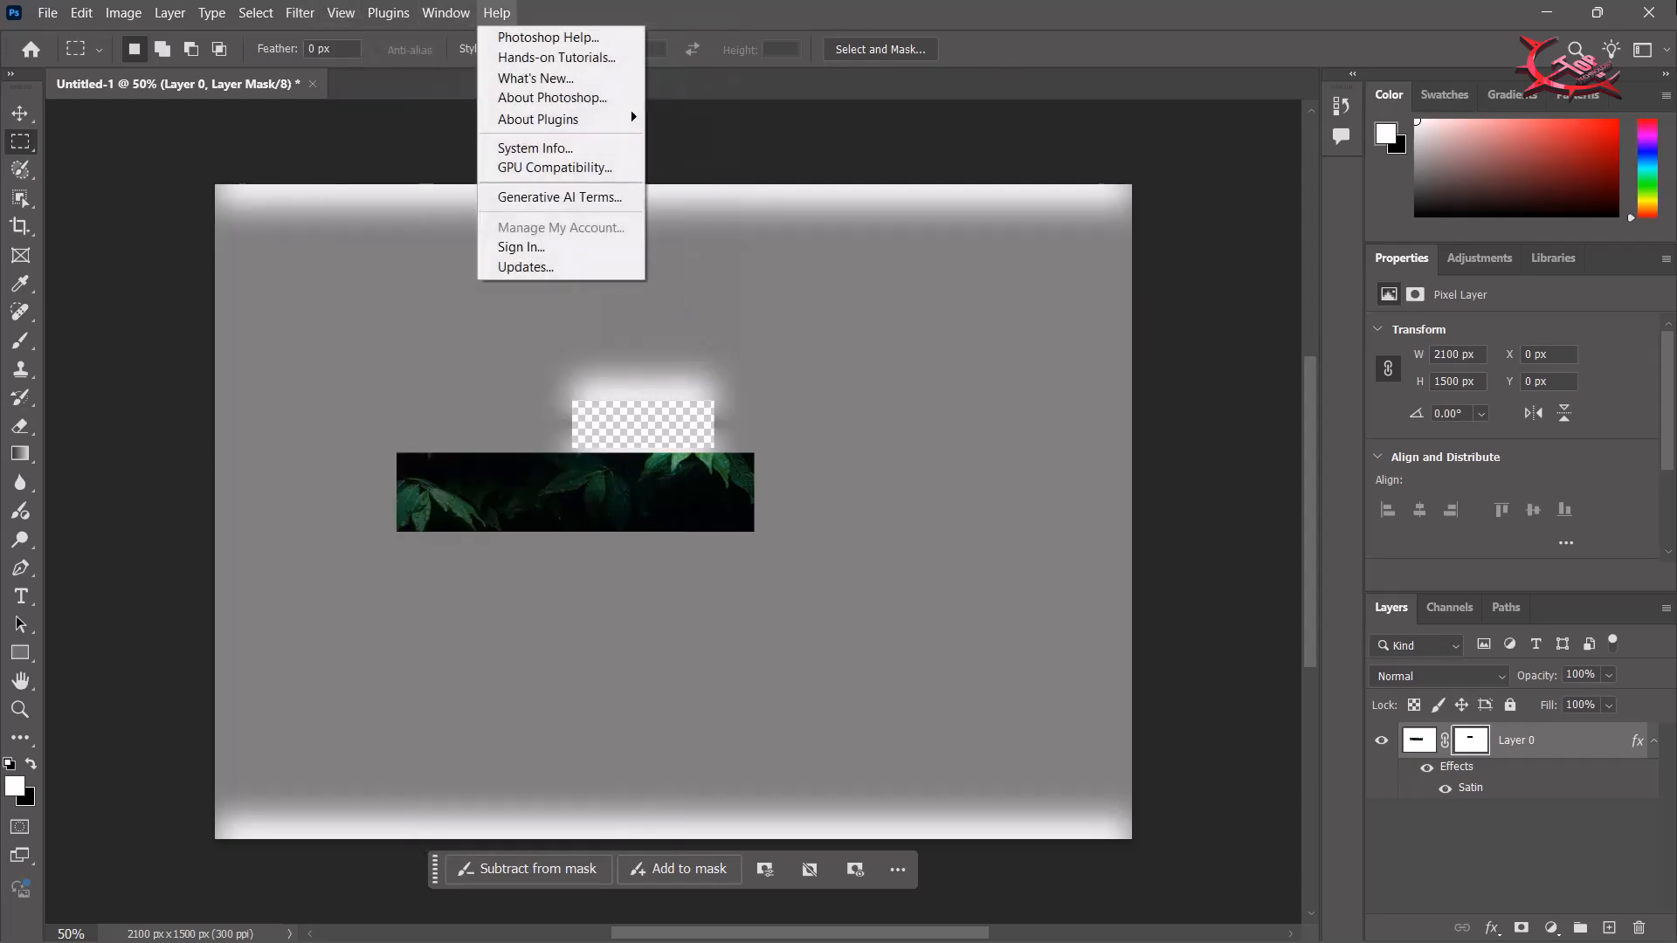
Switch to File Explorer and open the Digital Marketing Purple Facebook Cover Design file from the Downloads folder in Photoshop
{"action": "left_click", "coordinate": [1544, 9]}
{"action": "left_click", "coordinate": [1543, 9]}
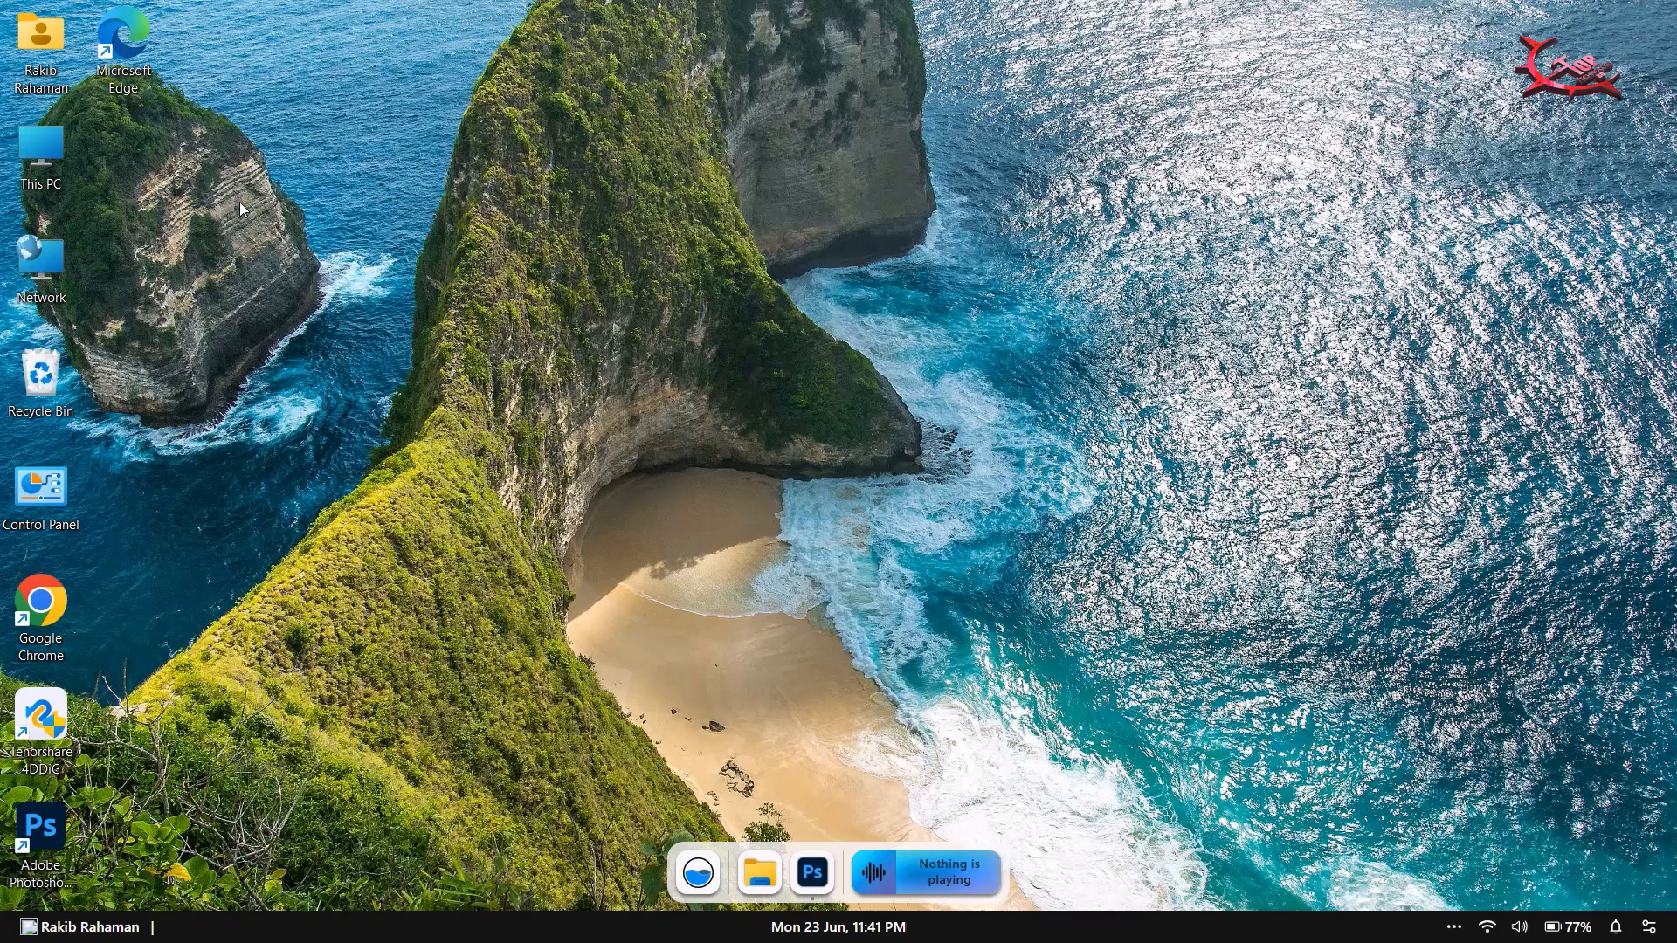
{"action": "left_click", "coordinate": [742, 878]}
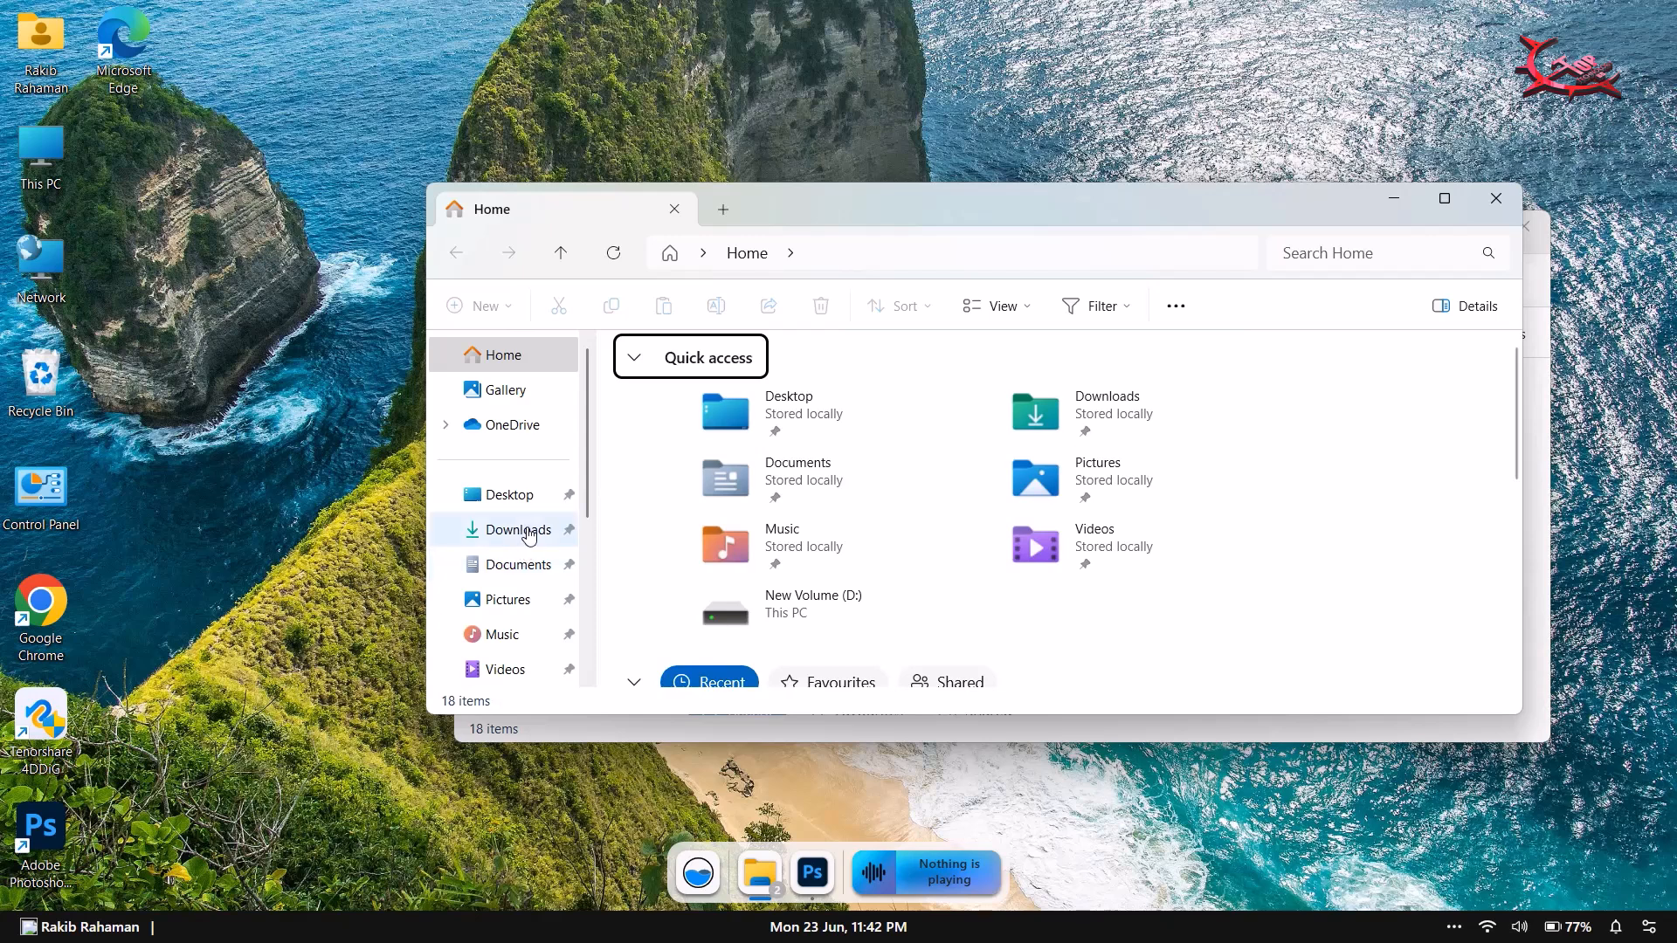
{"action": "left_click", "coordinate": [527, 535]}
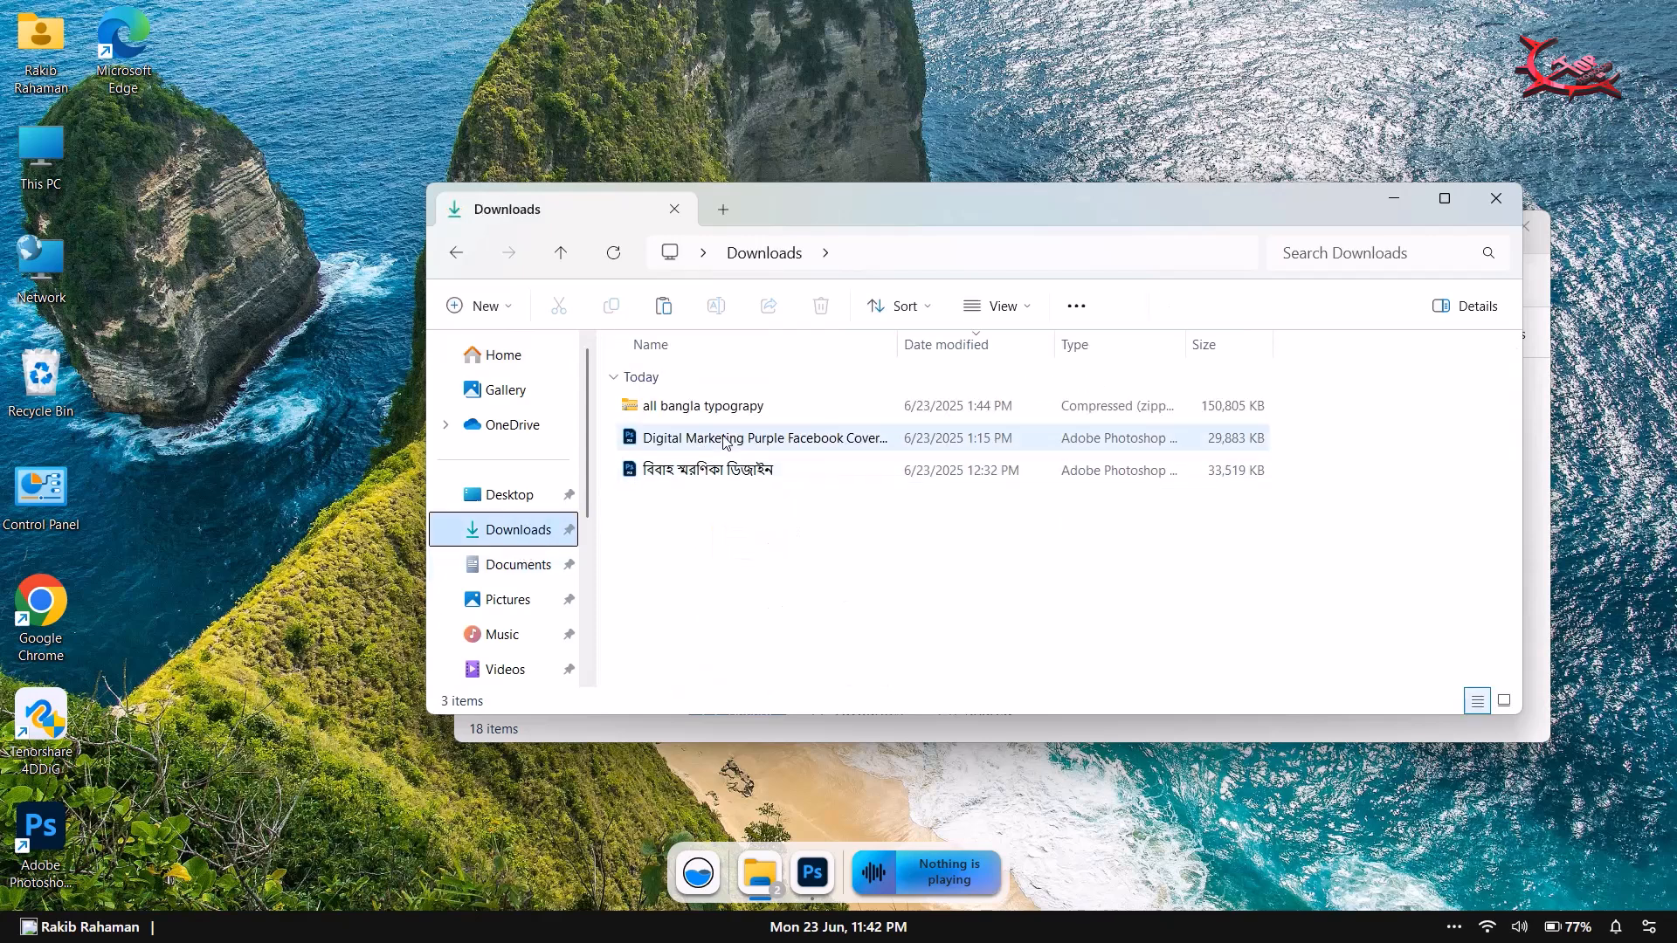
{"action": "left_click", "coordinate": [723, 442]}
{"action": "double_click", "coordinate": [723, 438]}
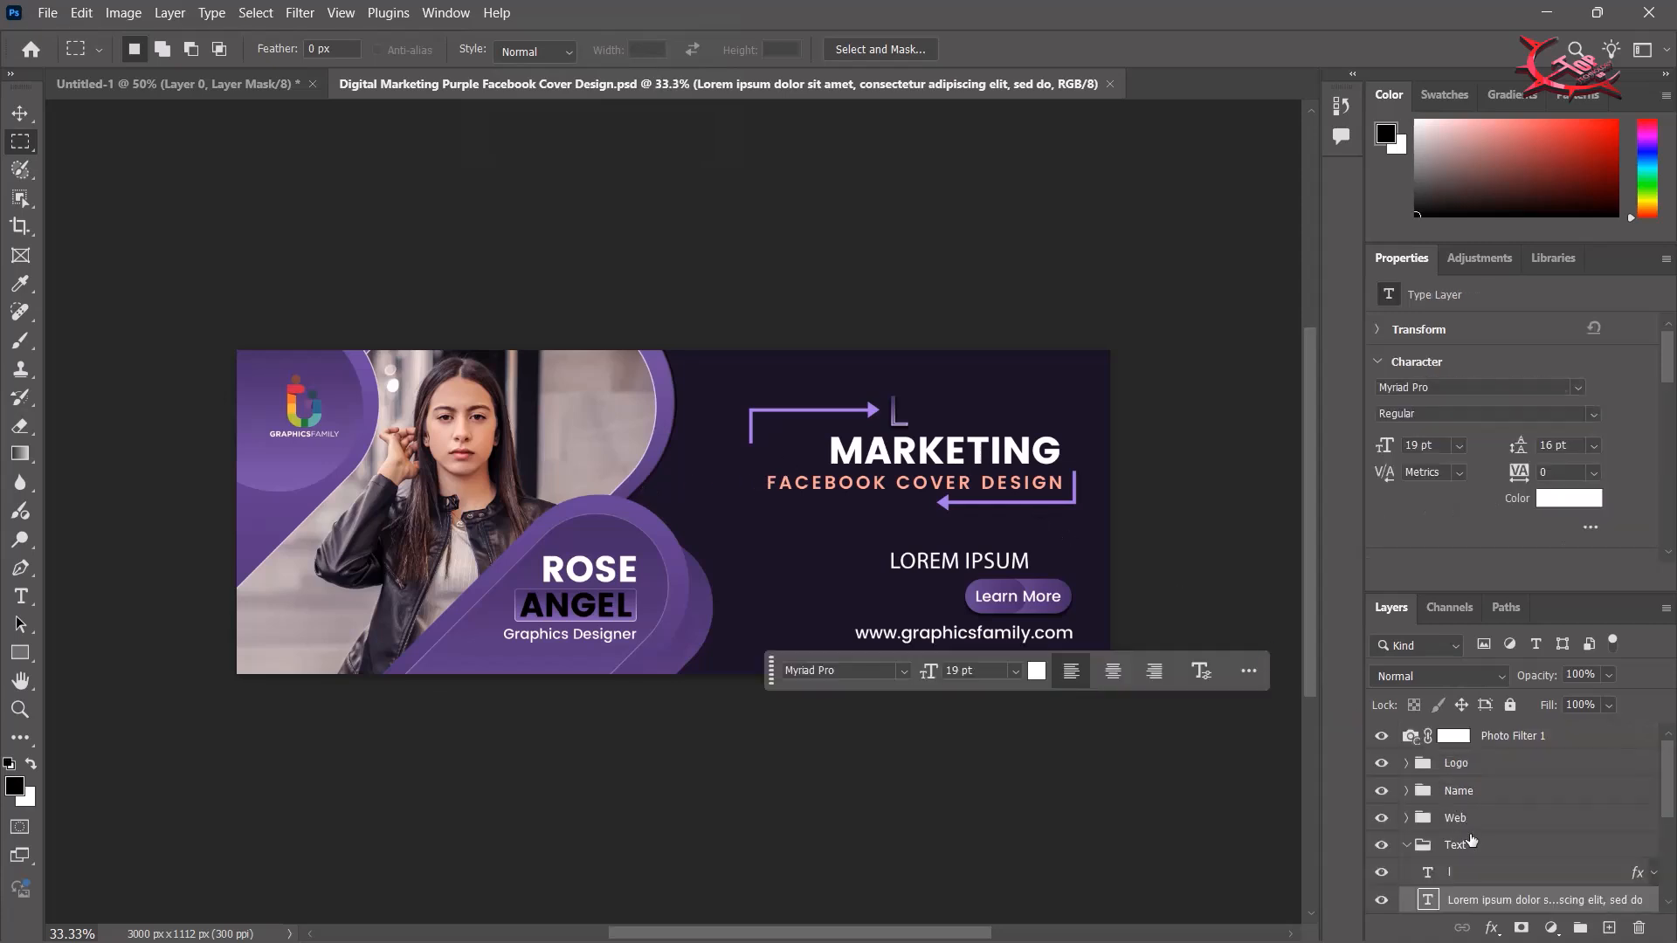
Examine the layer stack, colour channels and paths of the Facebook cover design
{"action": "scroll", "coordinate": [1472, 842], "scroll_direction": "down", "scroll_amount": 5}
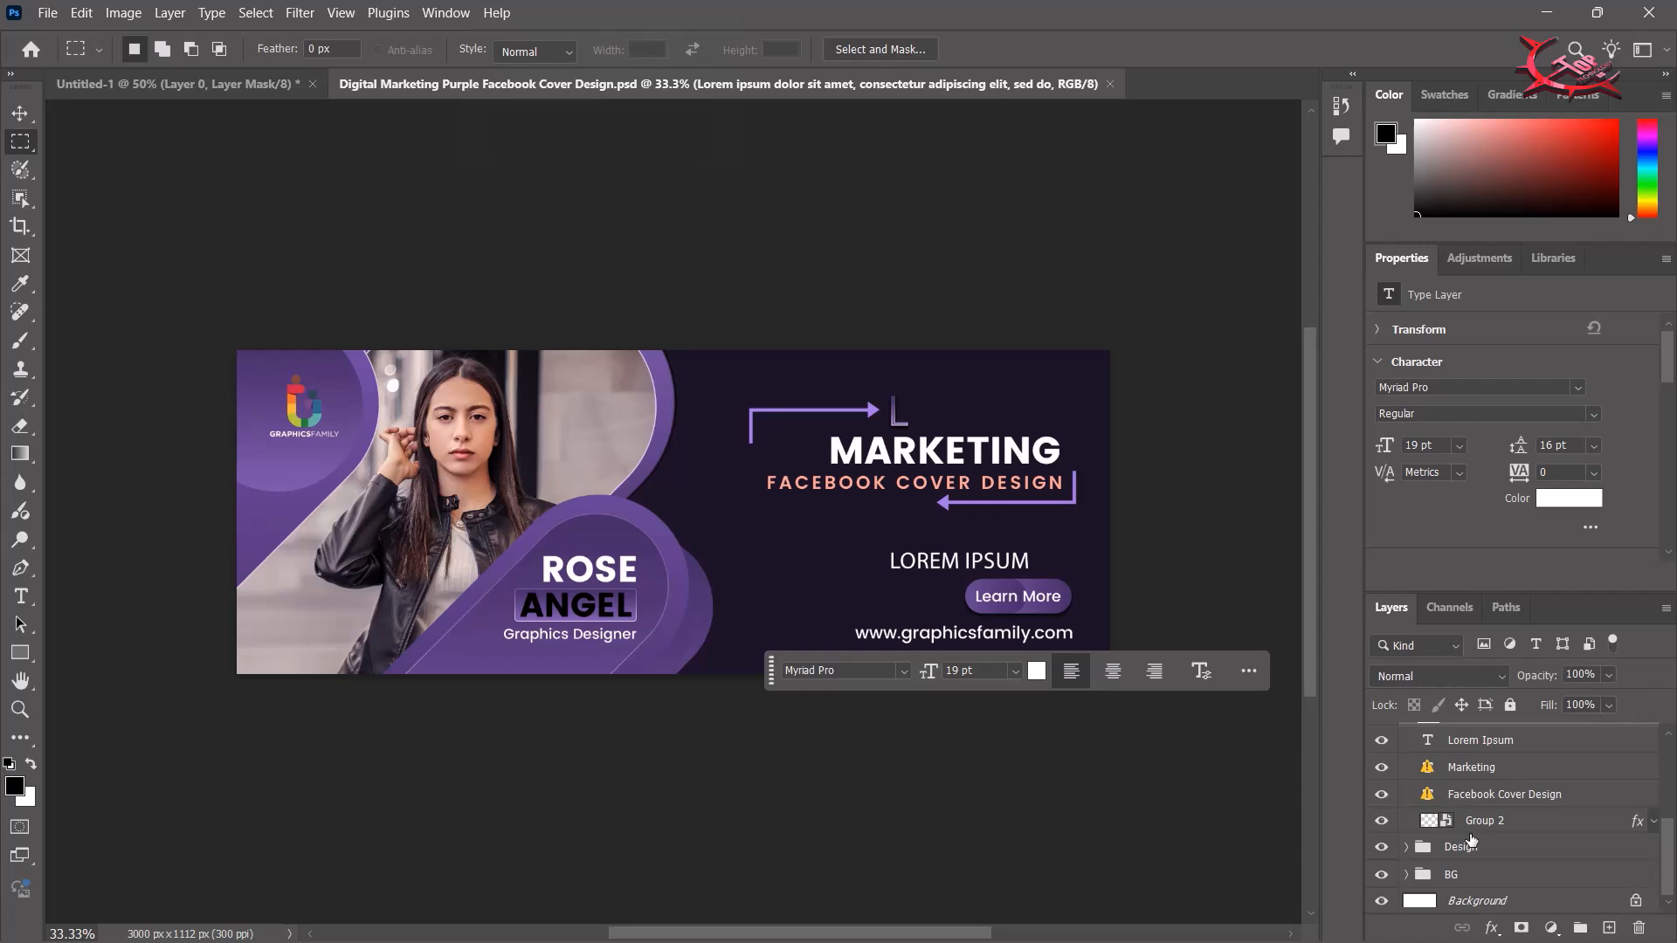
{"action": "scroll", "coordinate": [1472, 841], "scroll_direction": "up", "scroll_amount": 5}
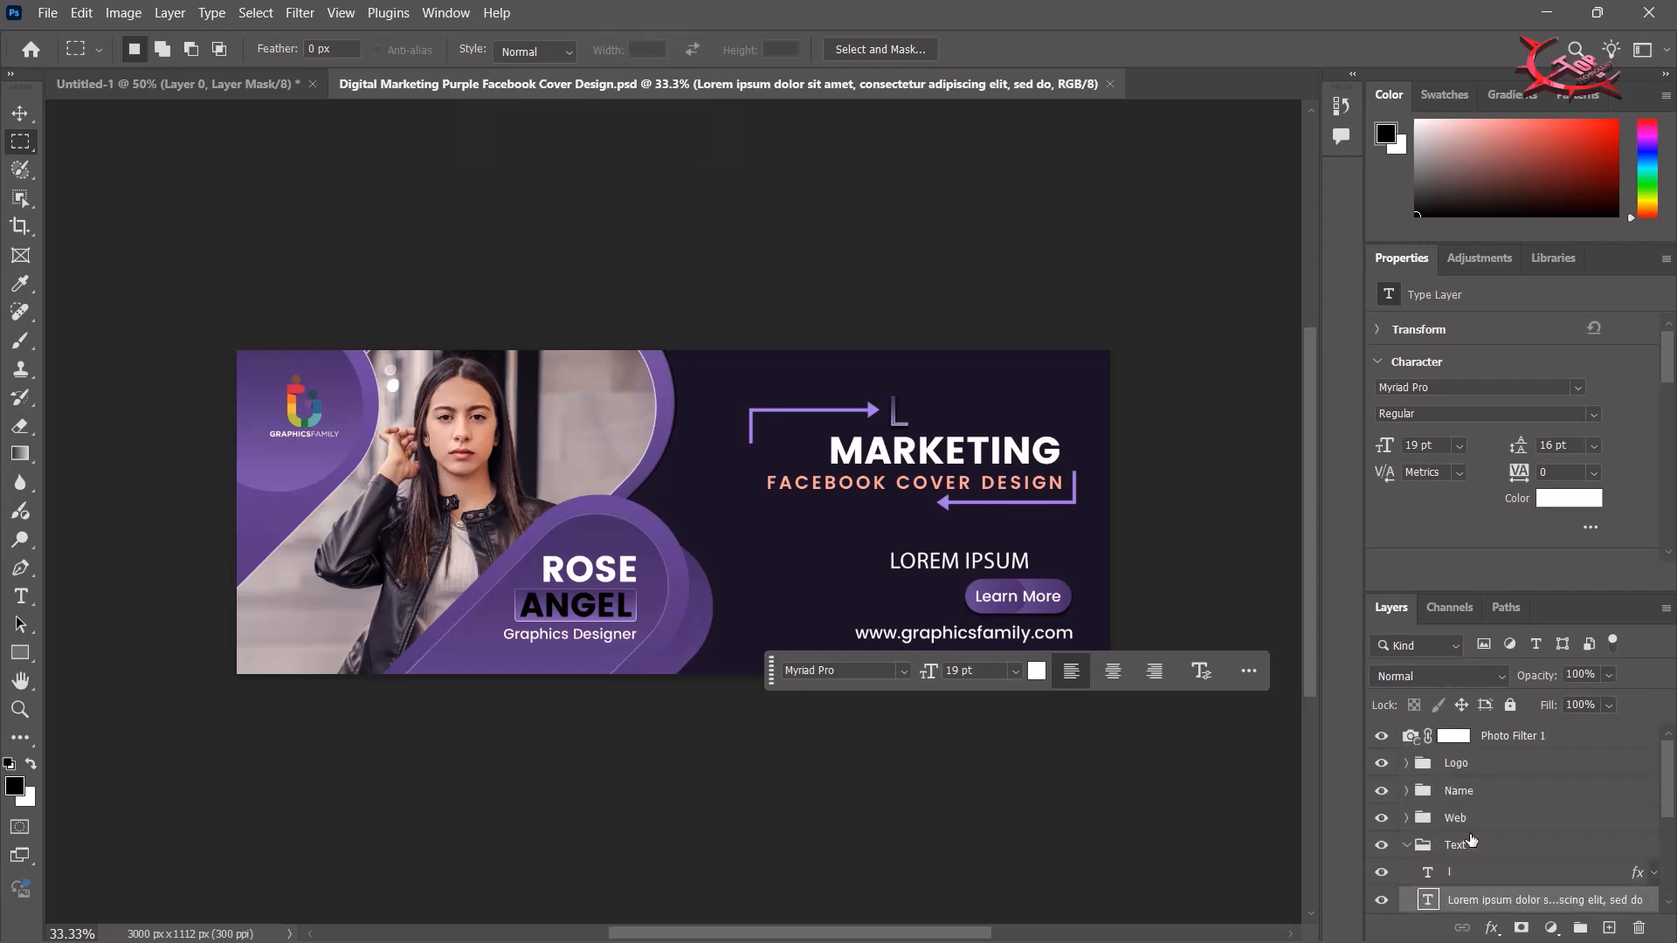
{"action": "left_click", "coordinate": [1439, 601]}
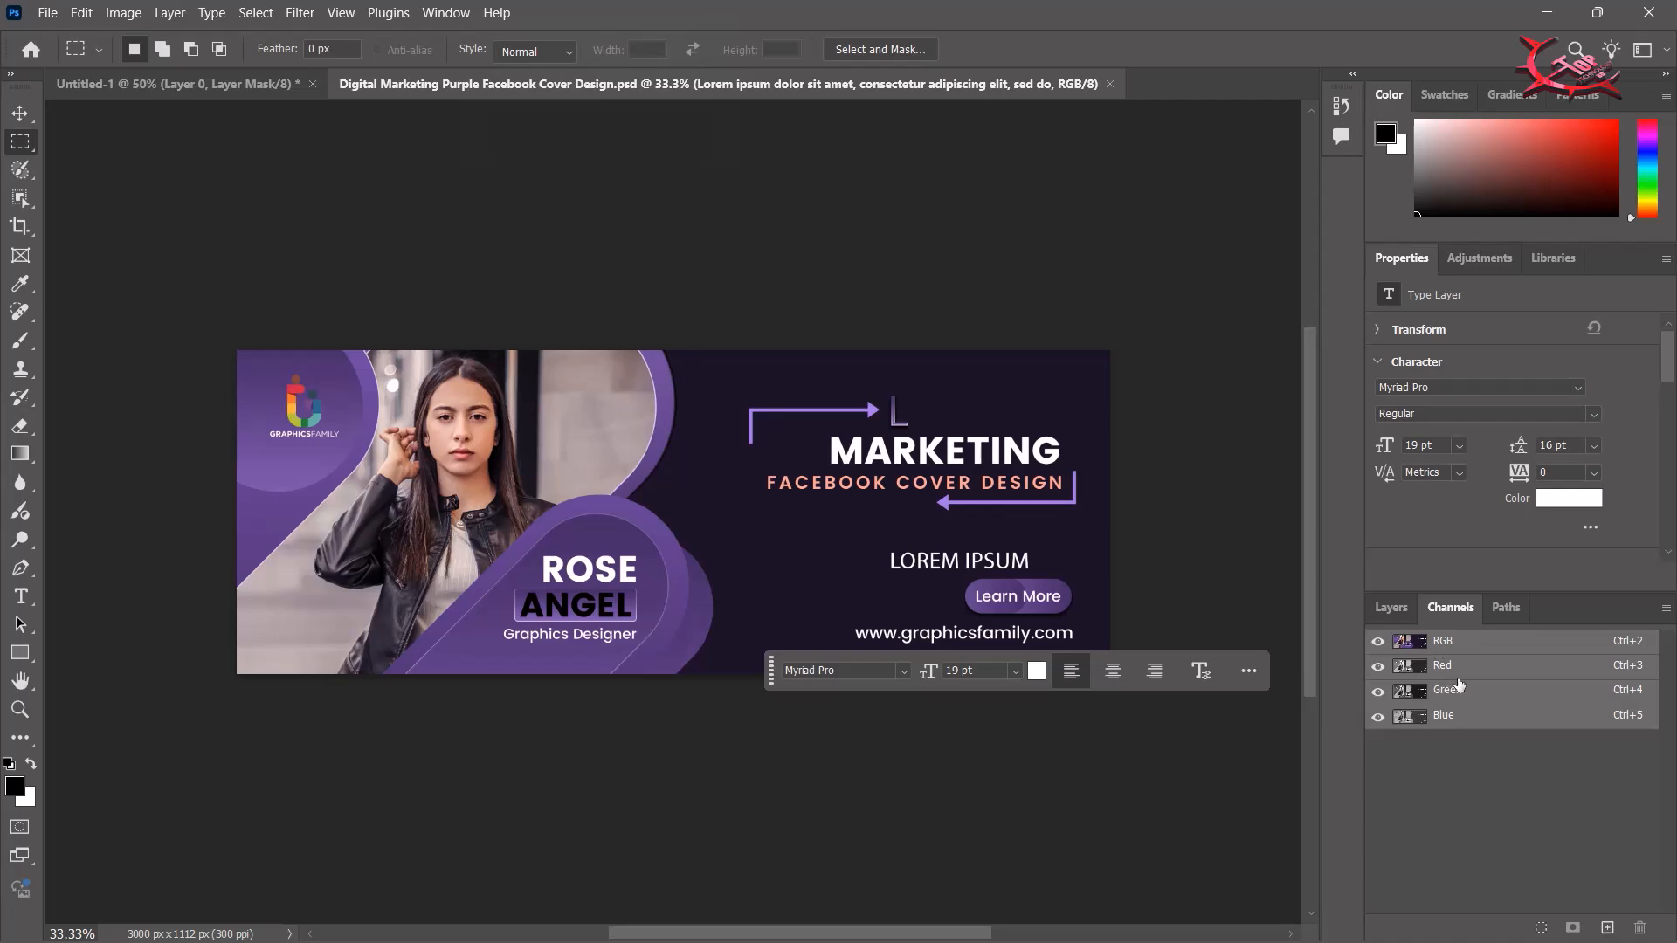
{"action": "left_click", "coordinate": [1504, 608]}
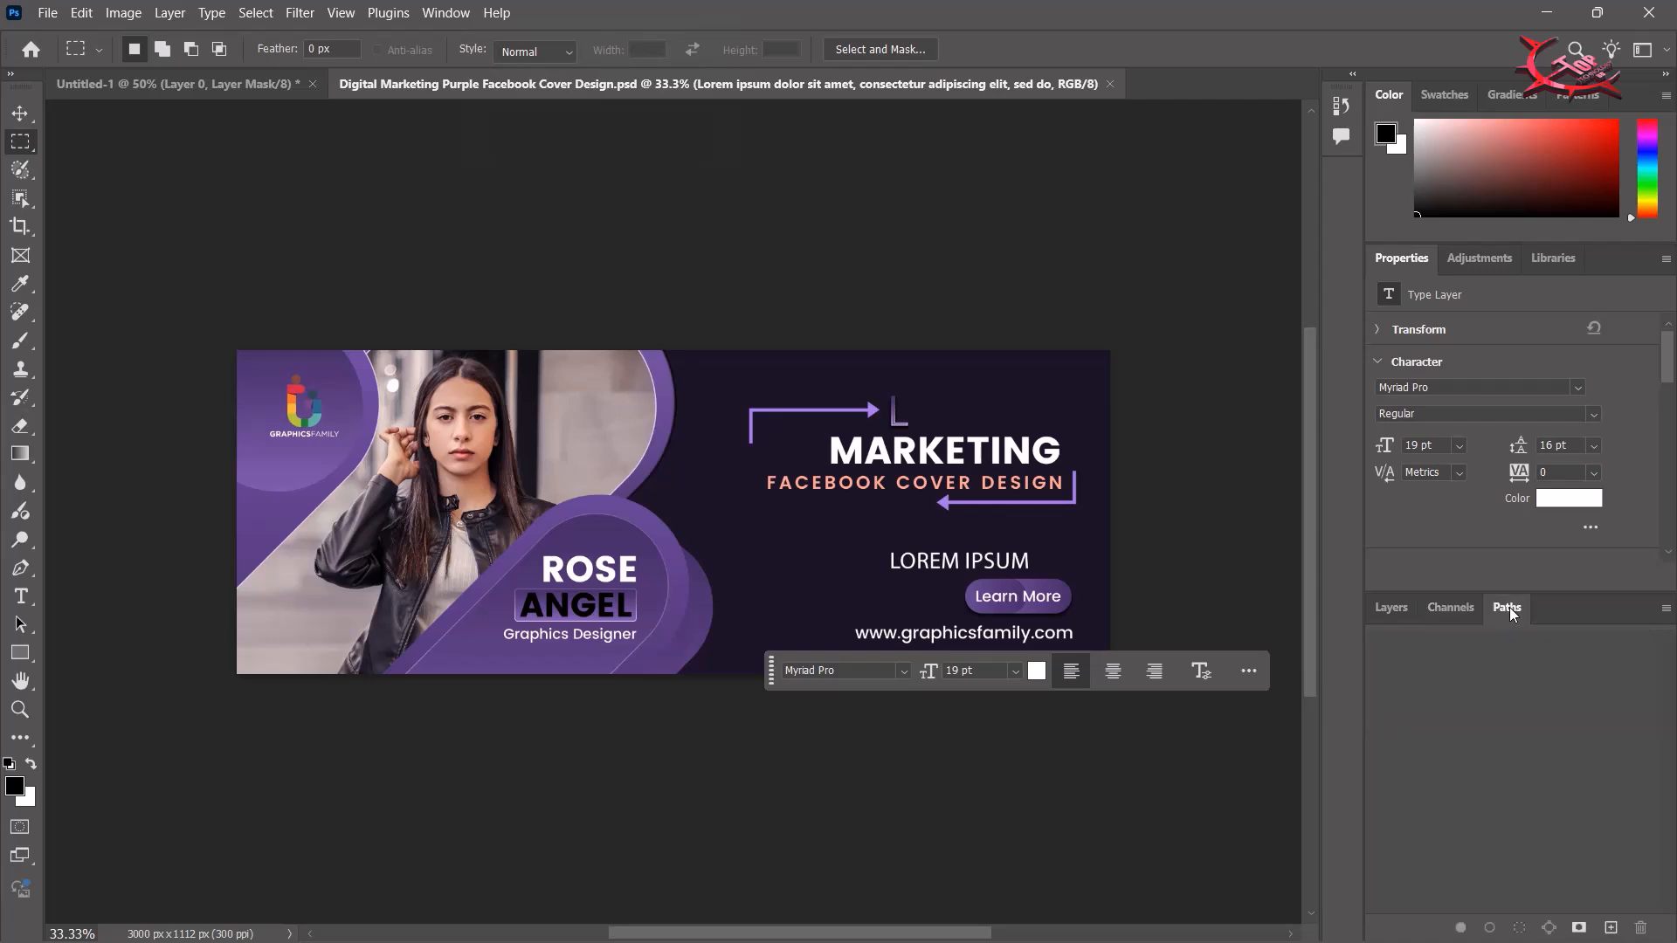
{"action": "left_click", "coordinate": [1398, 609]}
{"action": "scroll", "coordinate": [1492, 805], "scroll_direction": "down", "scroll_amount": 5}
{"action": "scroll", "coordinate": [1493, 805], "scroll_direction": "up", "scroll_amount": 5}
{"action": "scroll", "coordinate": [1492, 805], "scroll_direction": "down", "scroll_amount": 5}
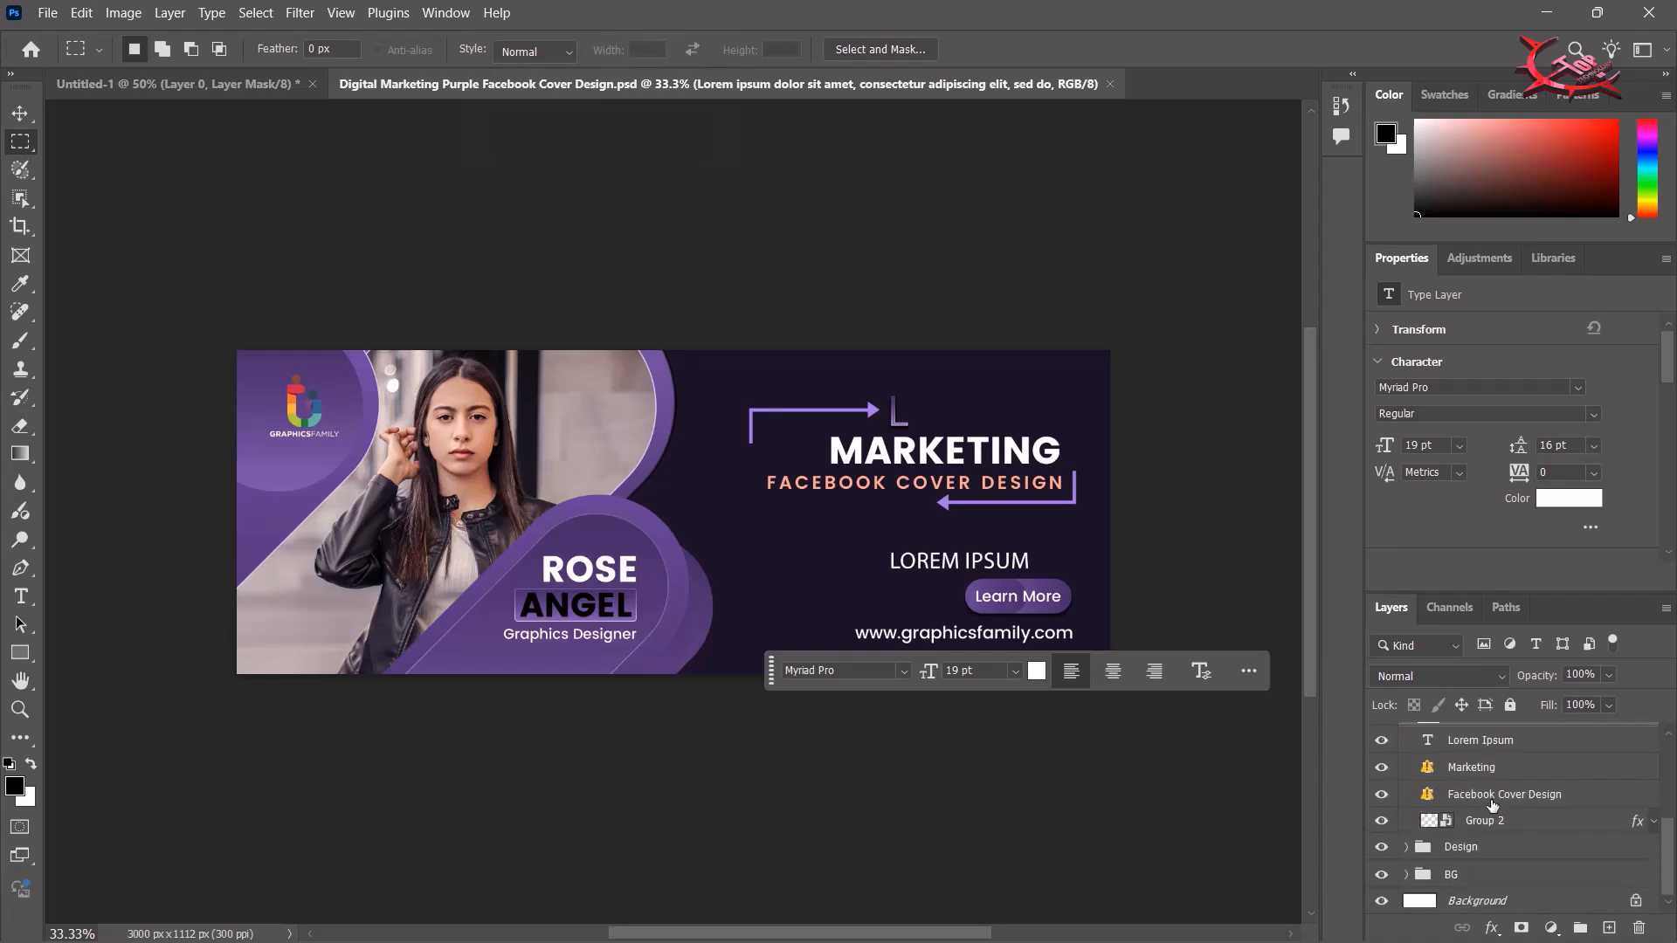
Rename the Marketing text layer as "top"
{"action": "left_click", "coordinate": [1457, 770]}
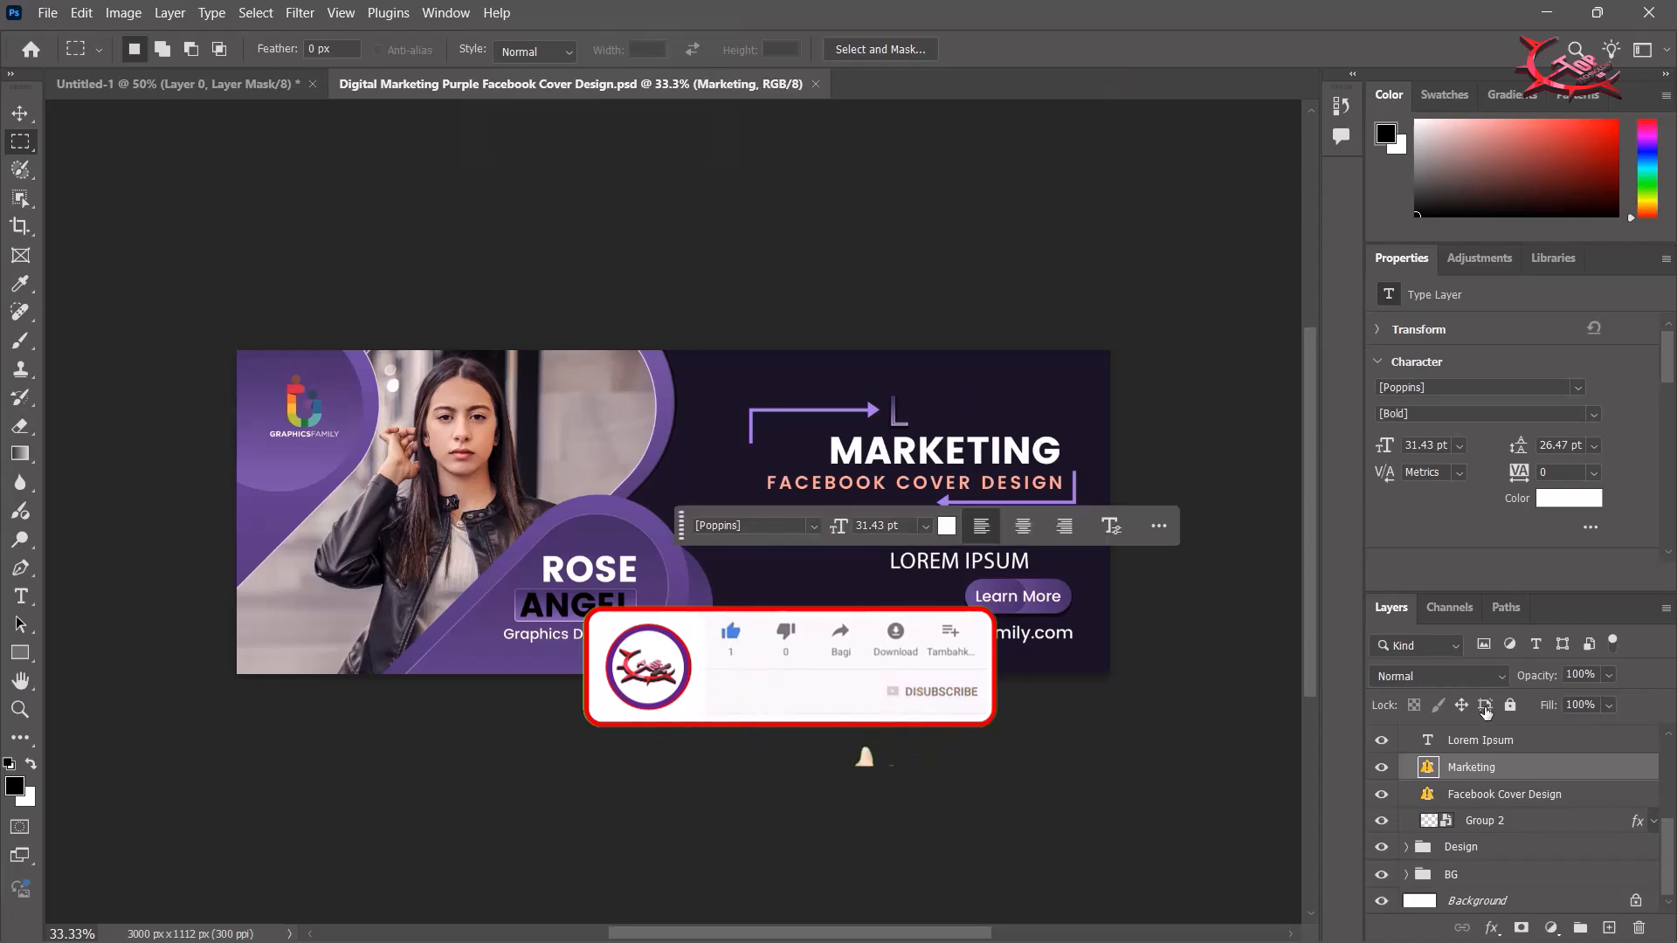
{"action": "double_click", "coordinate": [1448, 770]}
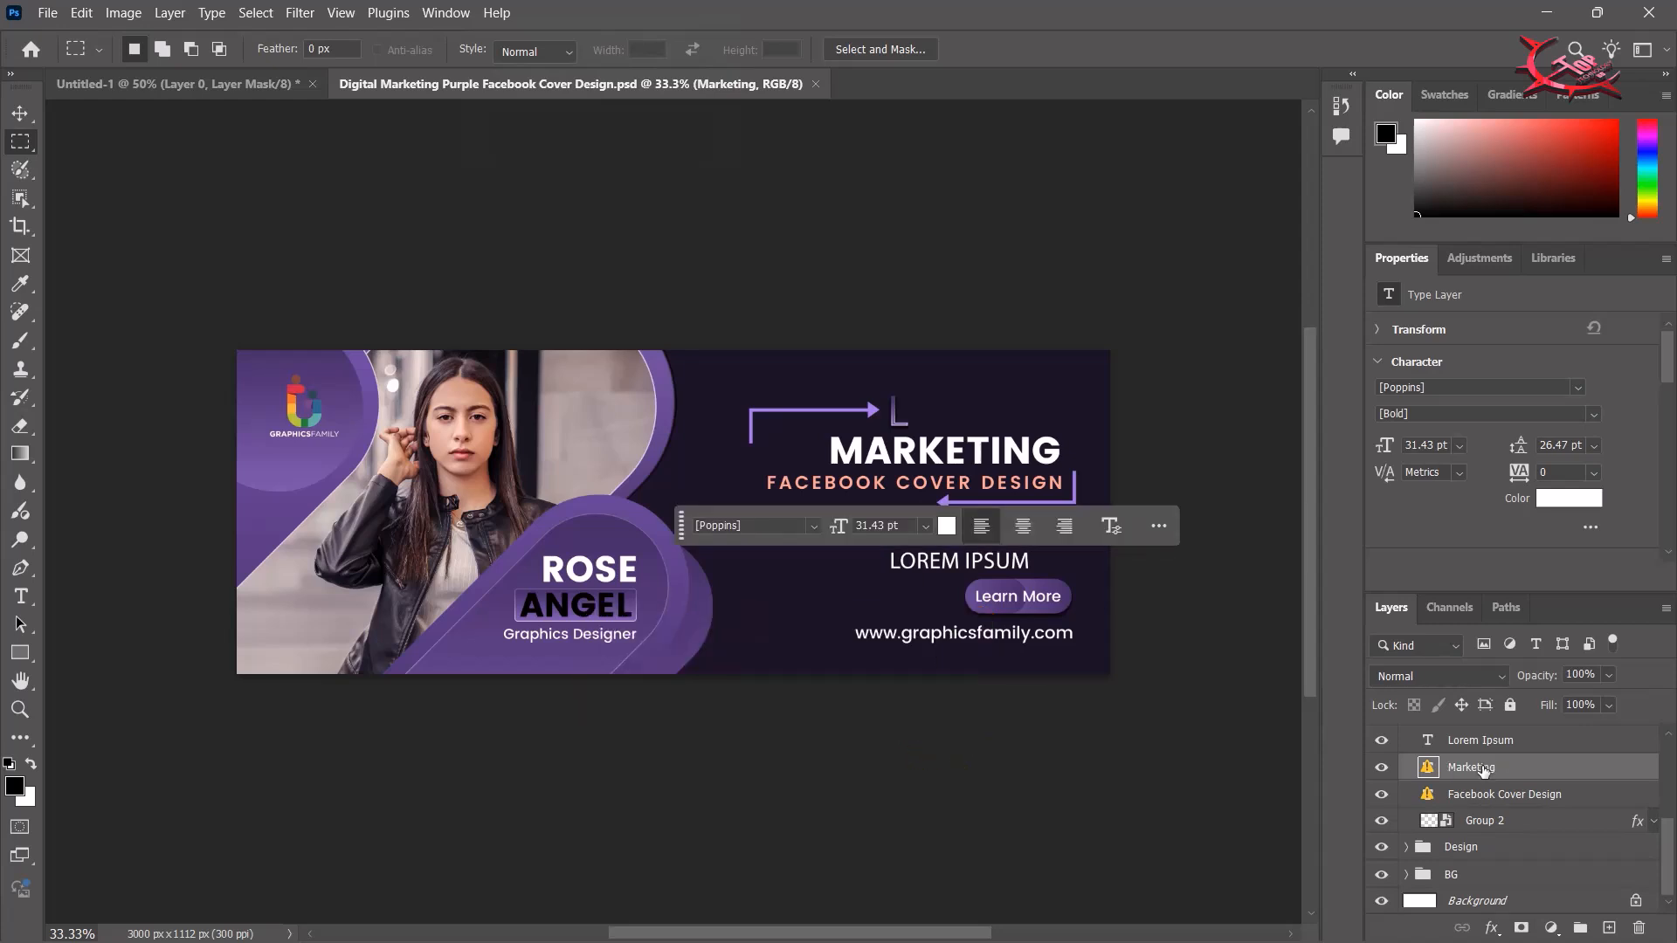
{"action": "double_click", "coordinate": [1477, 768]}
{"action": "left_click", "coordinate": [1411, 777]}
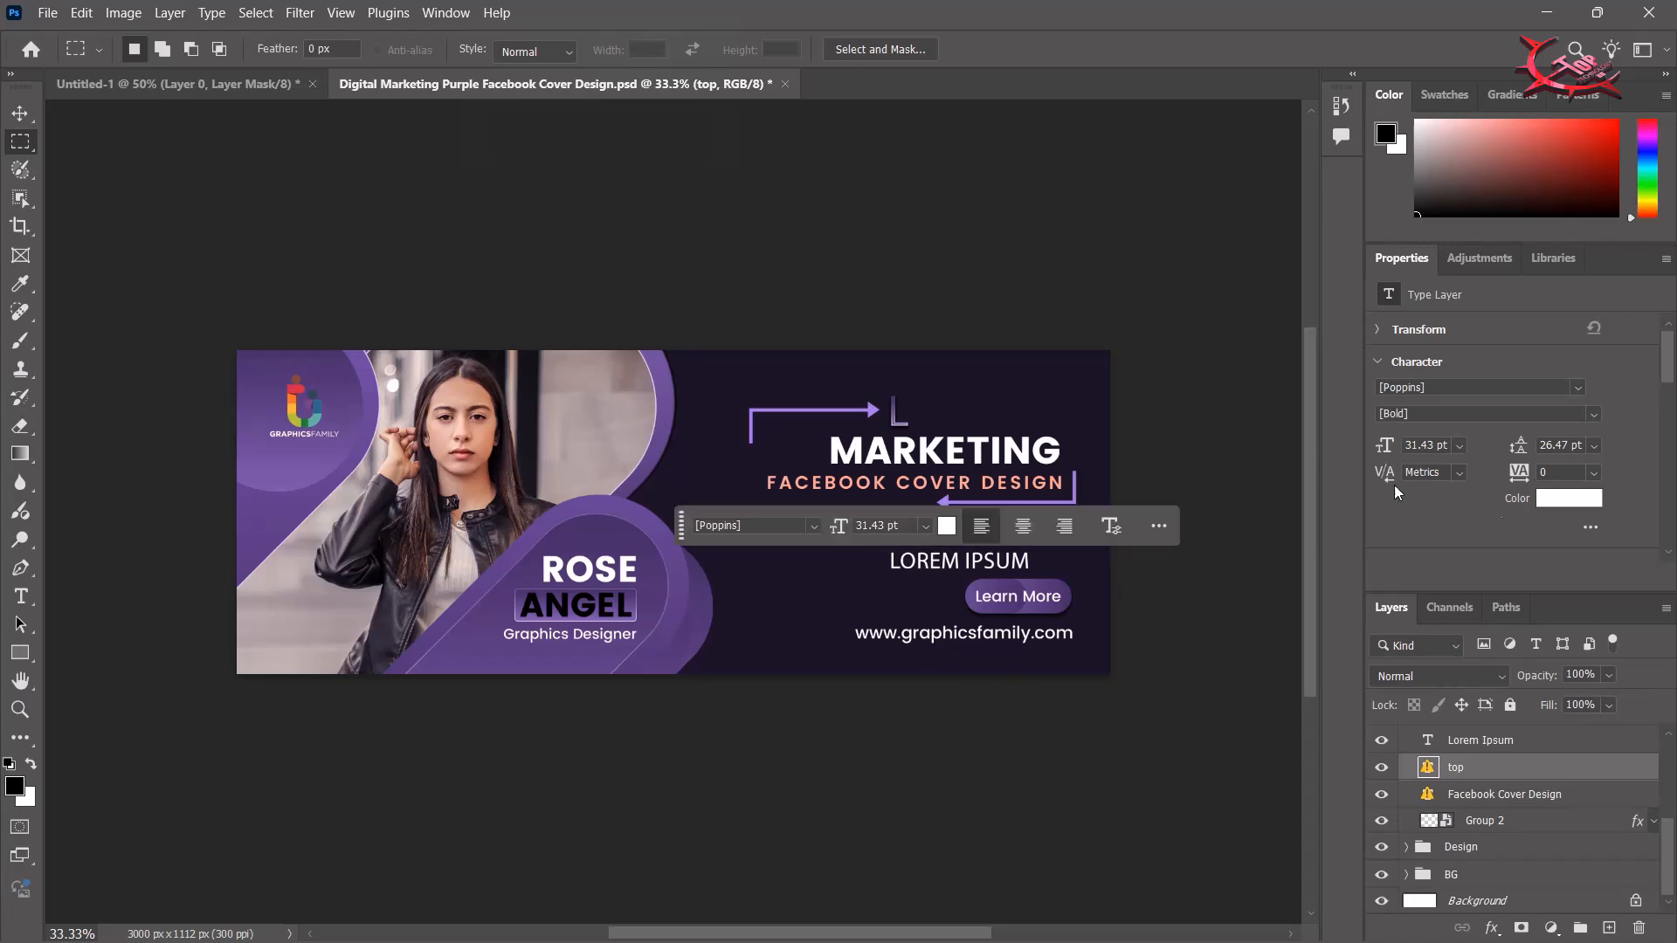
Add a Brightness/Contrast adjustment layer directly above the "top" layer
{"action": "left_click", "coordinate": [1490, 264]}
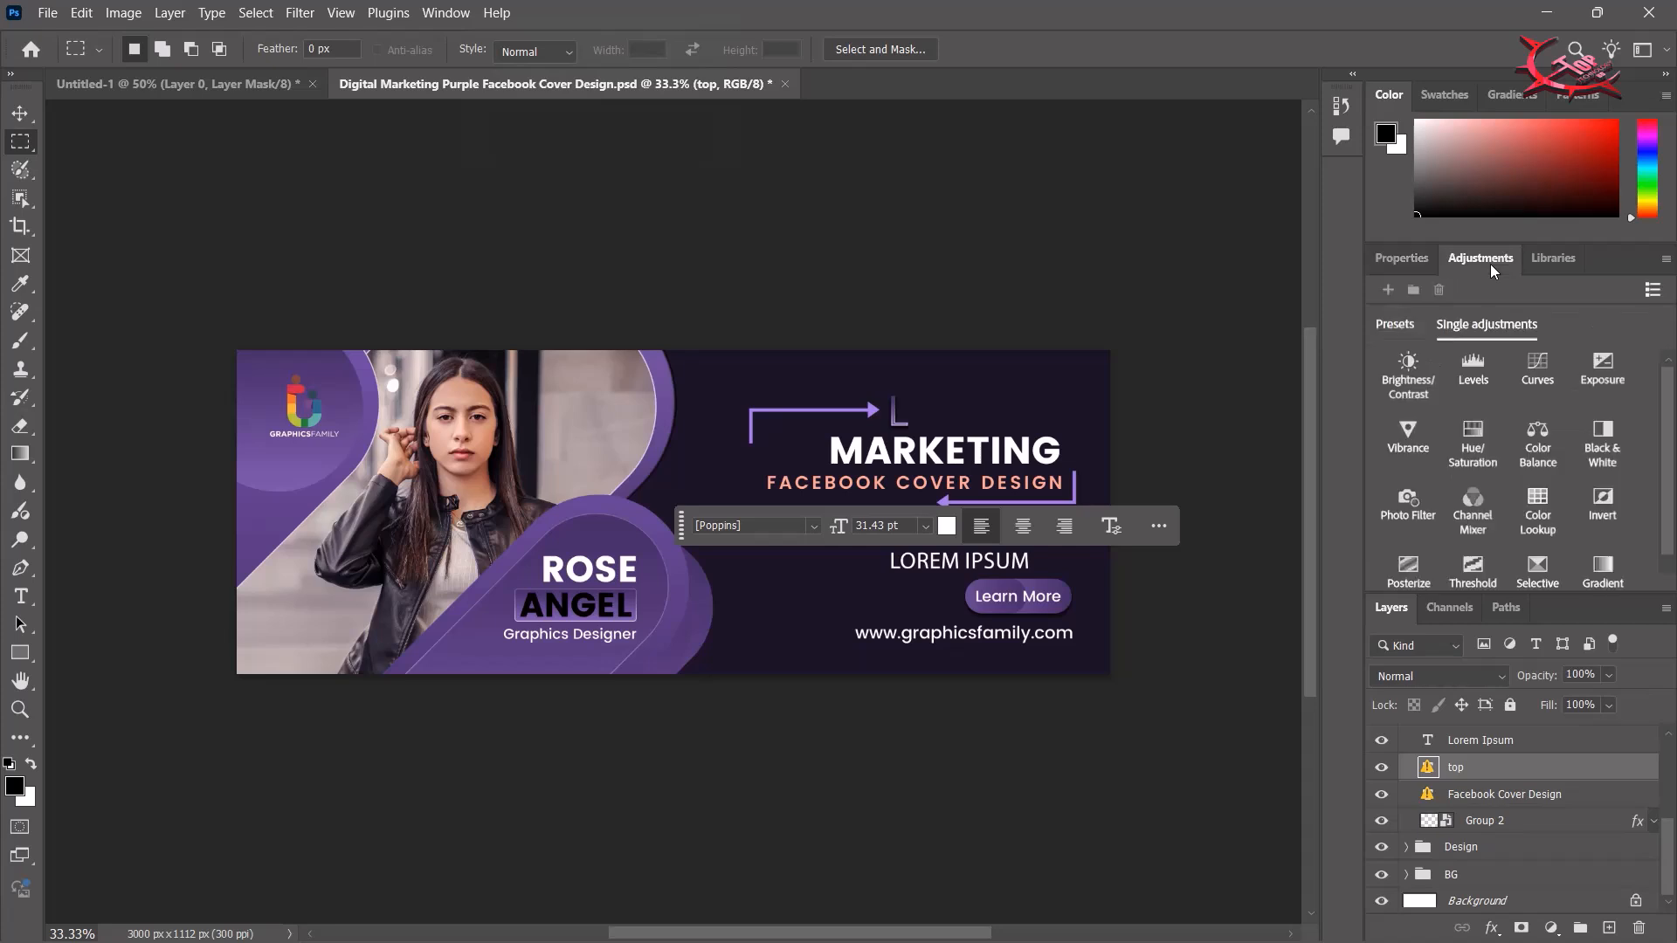
{"action": "left_click", "coordinate": [1409, 377]}
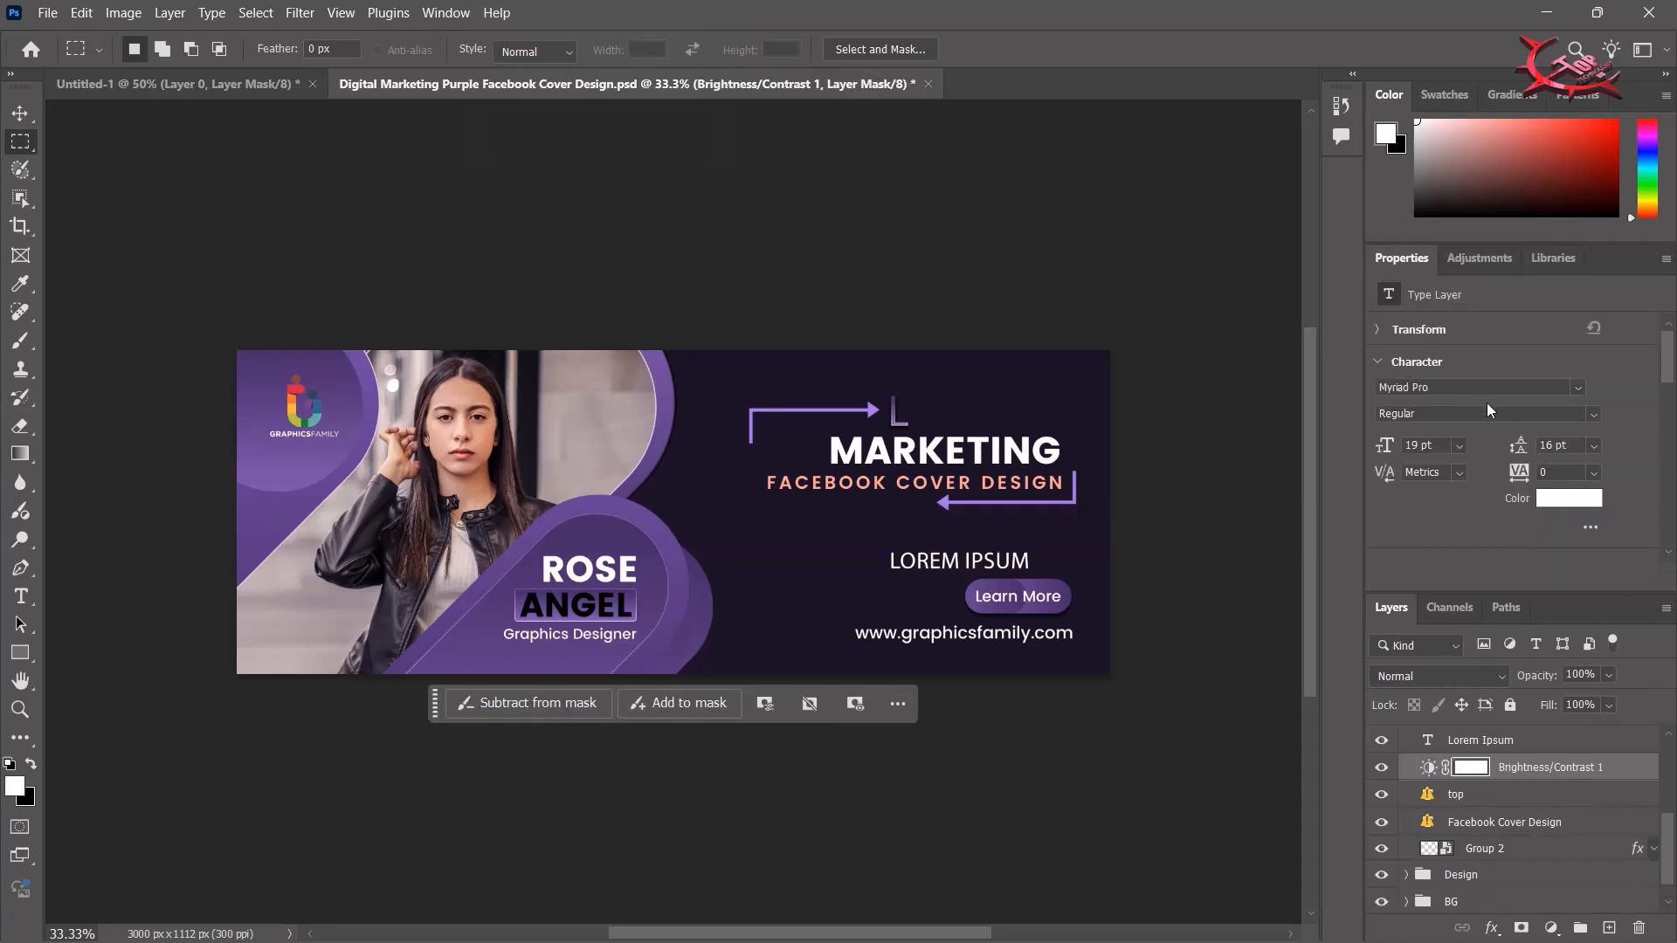
Look through the available adjustments and libraries, and open the quick tutorial video about adjustments
{"action": "left_click", "coordinate": [1473, 268]}
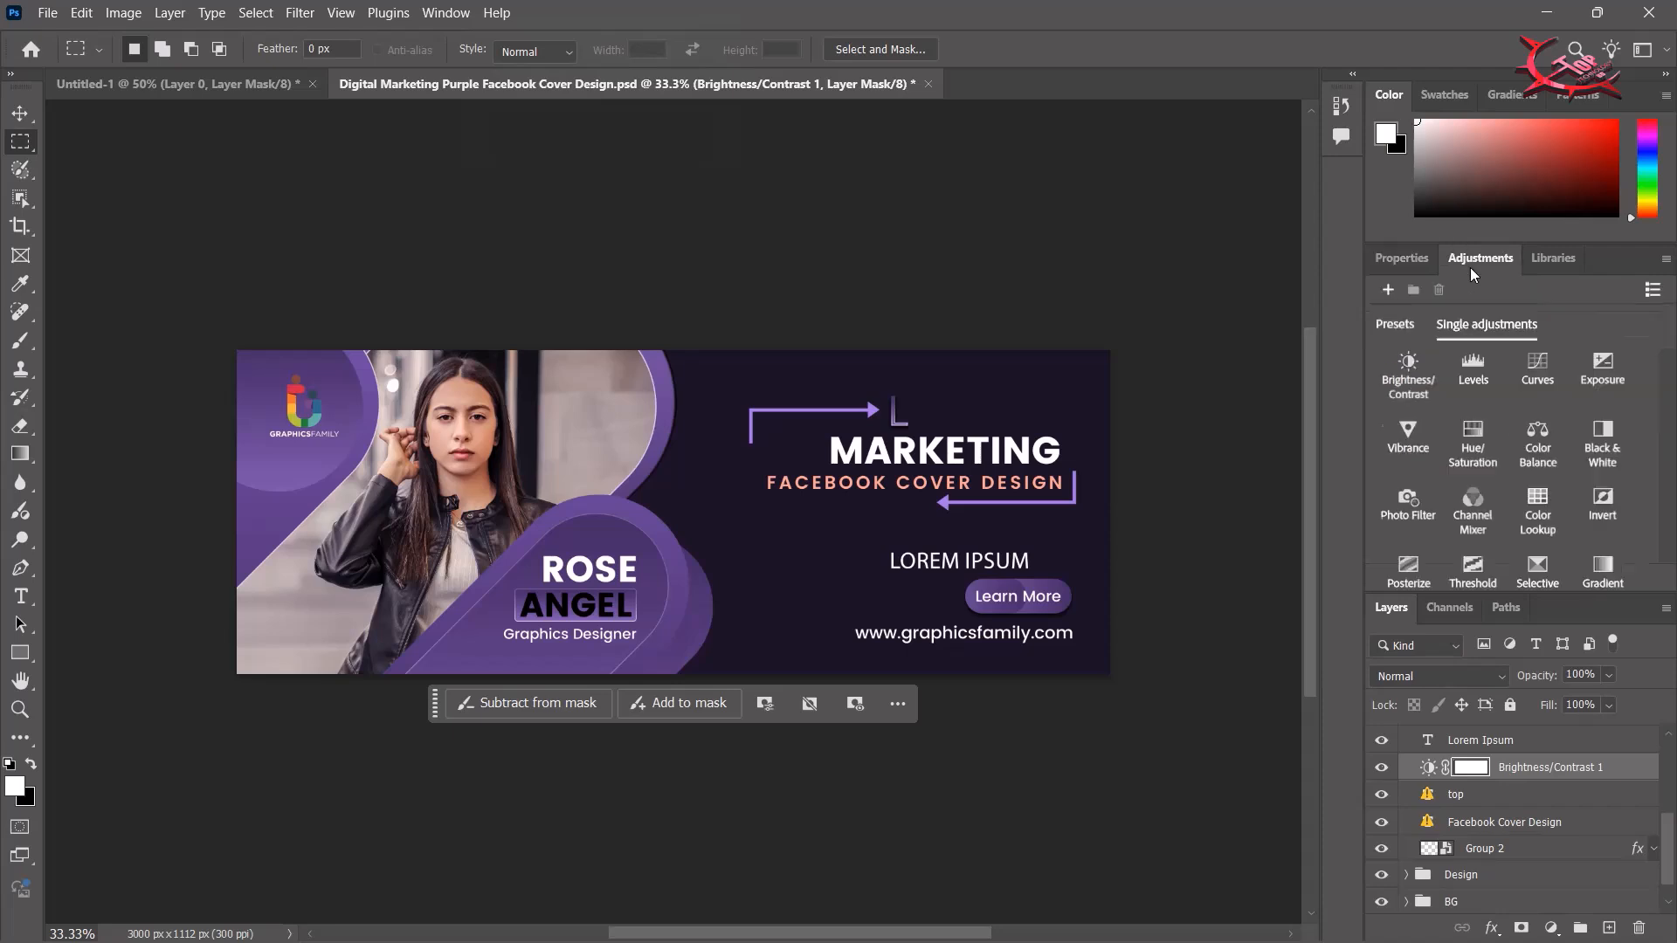
{"action": "left_click", "coordinate": [1534, 263]}
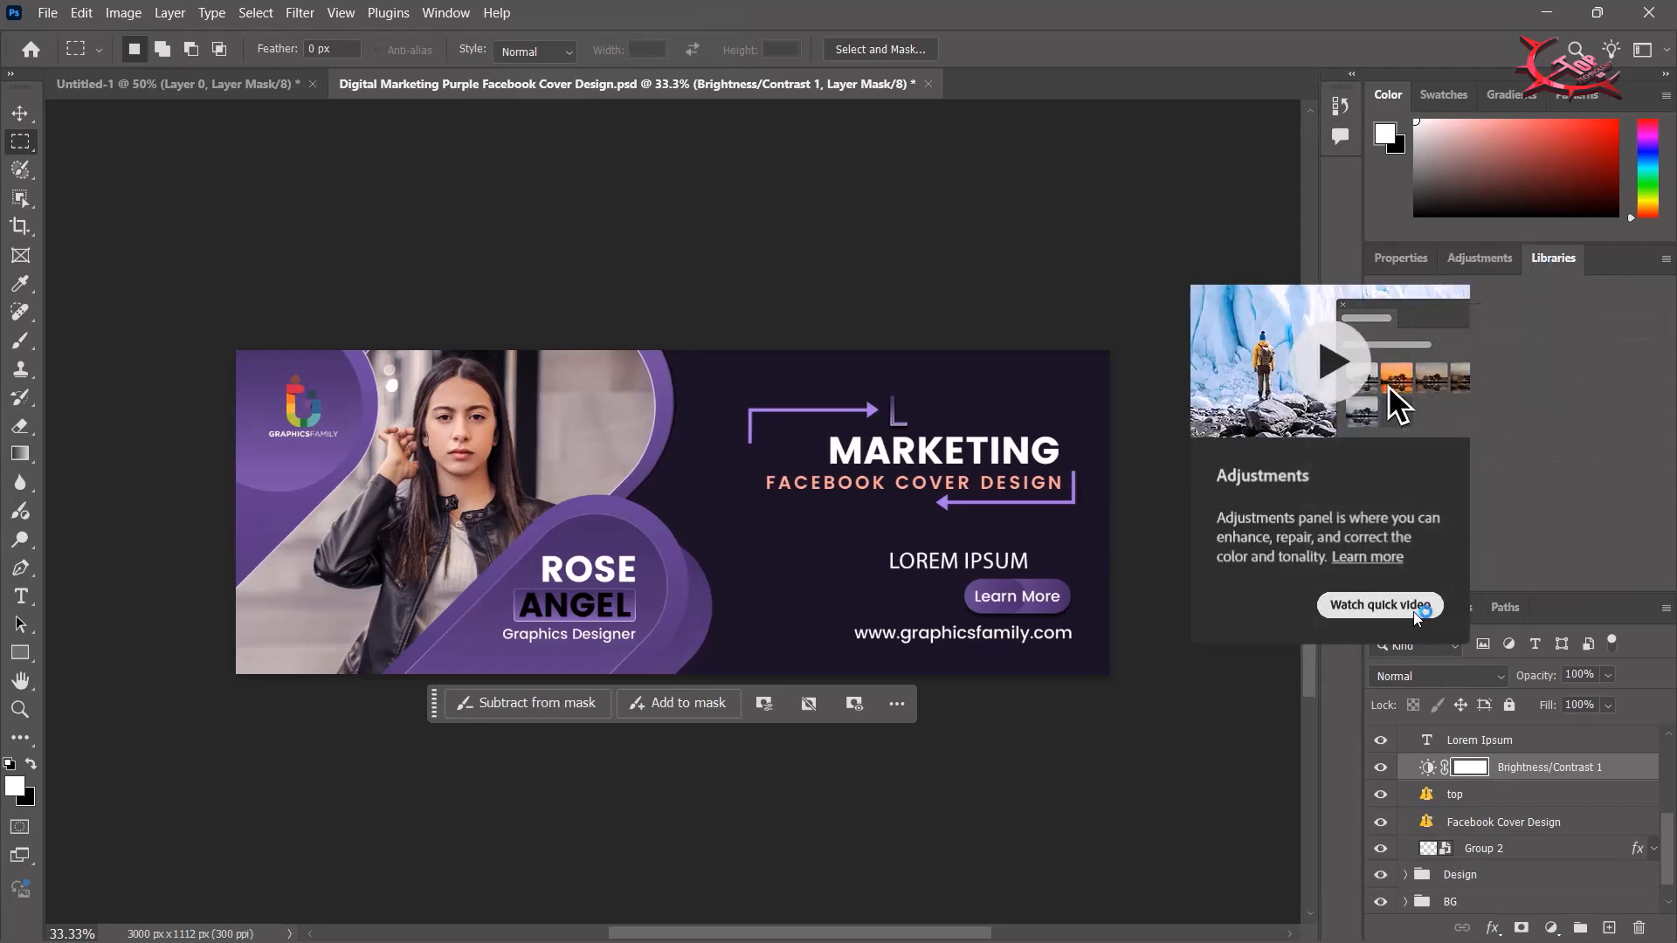
{"action": "left_click", "coordinate": [1420, 573]}
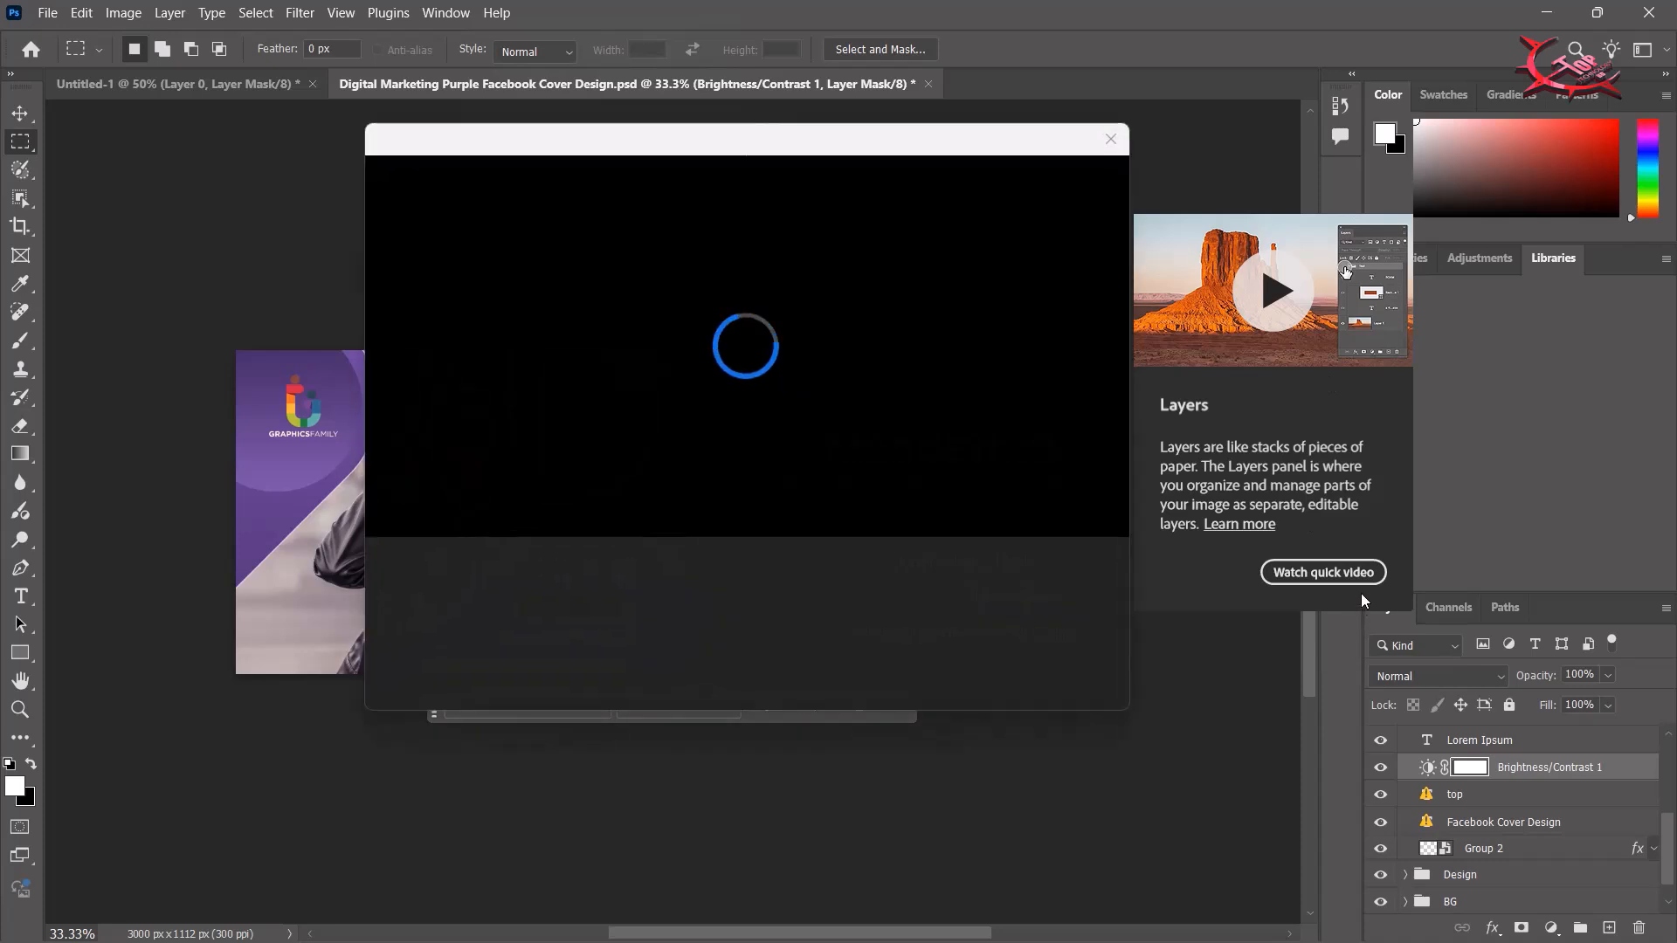
Close the tutorial video and look through the Brightness/Contrast properties, the single adjustments and the libraries
{"action": "left_click", "coordinate": [1107, 140]}
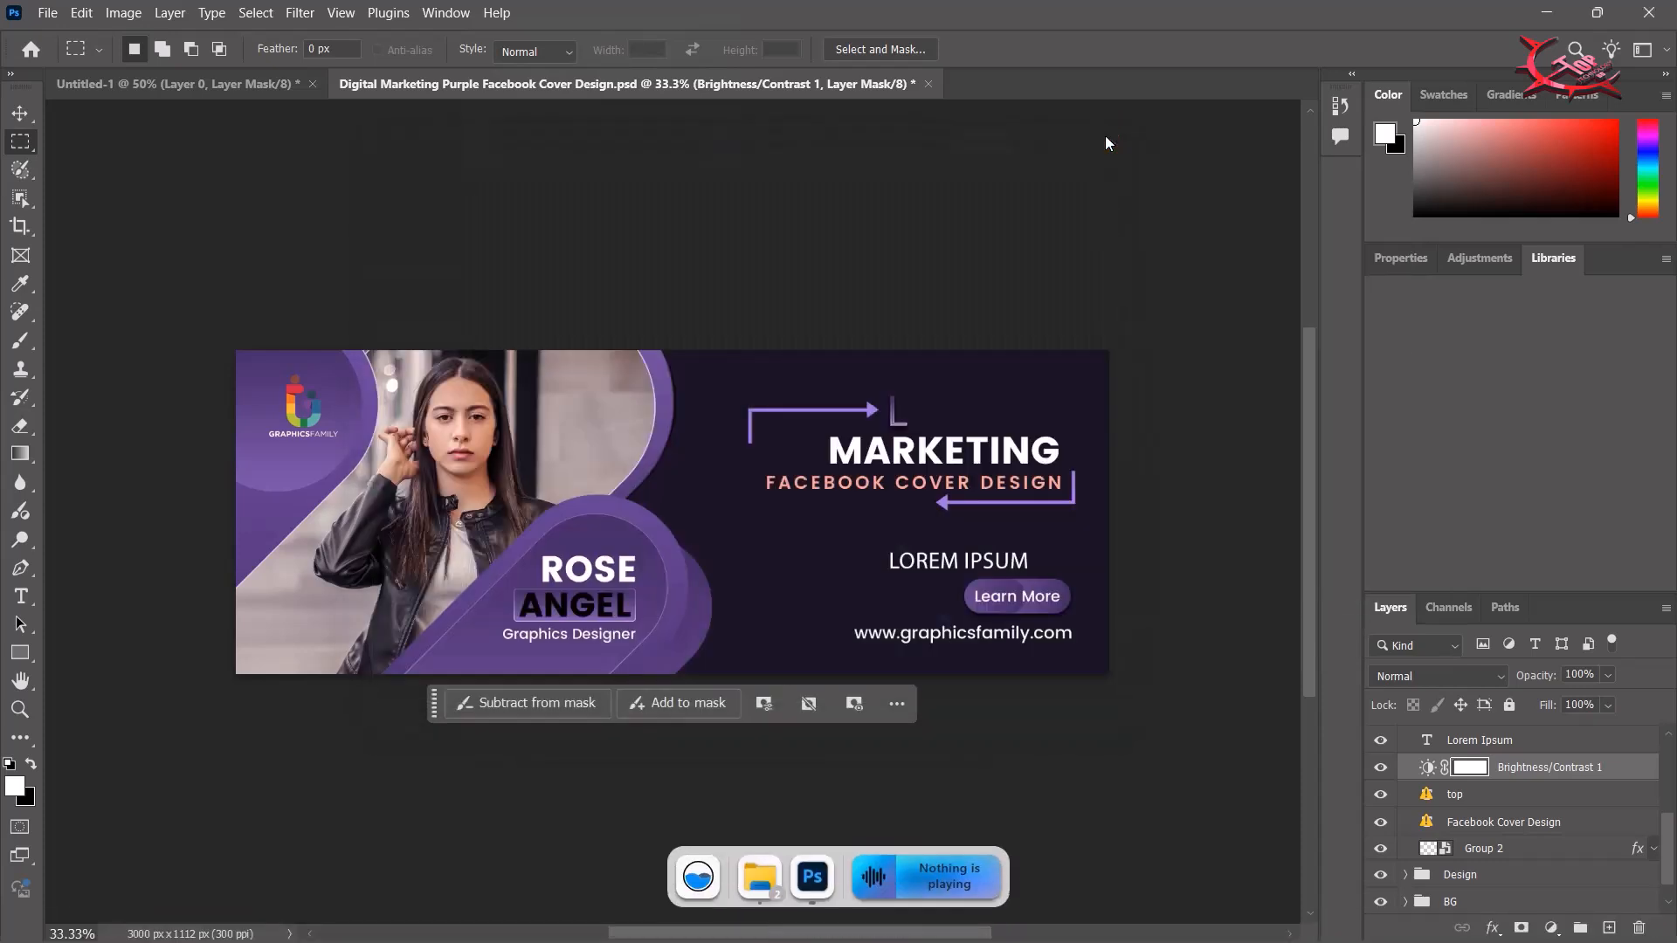
{"action": "left_click", "coordinate": [1397, 253]}
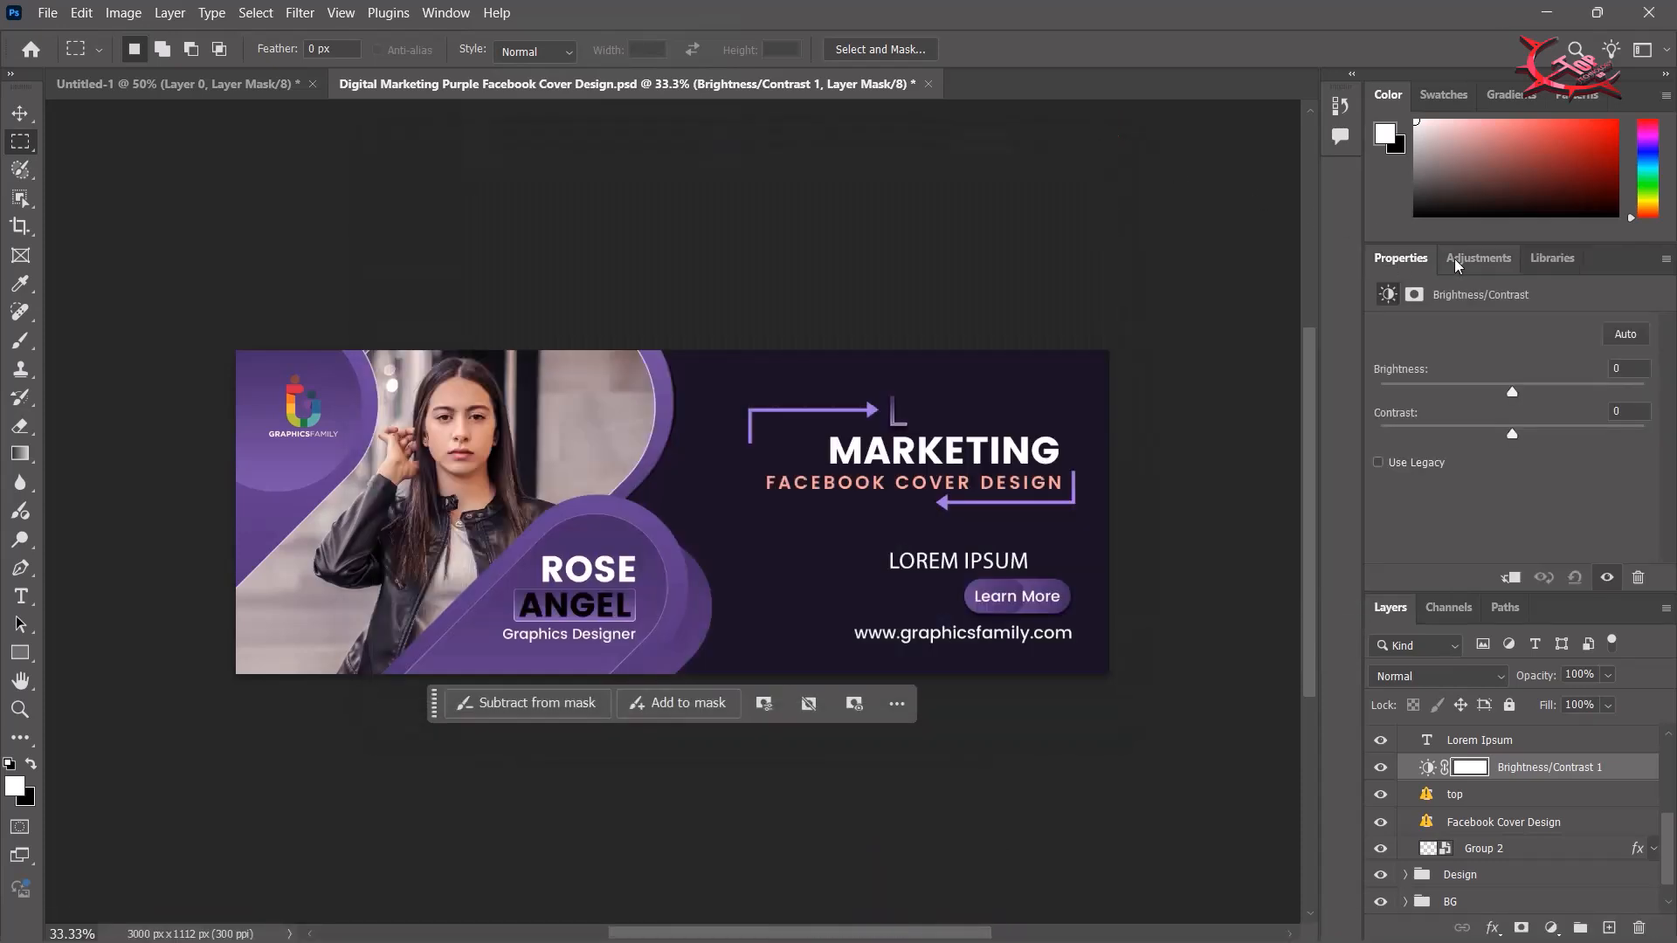
{"action": "left_click", "coordinate": [1470, 257]}
{"action": "left_click", "coordinate": [1541, 267]}
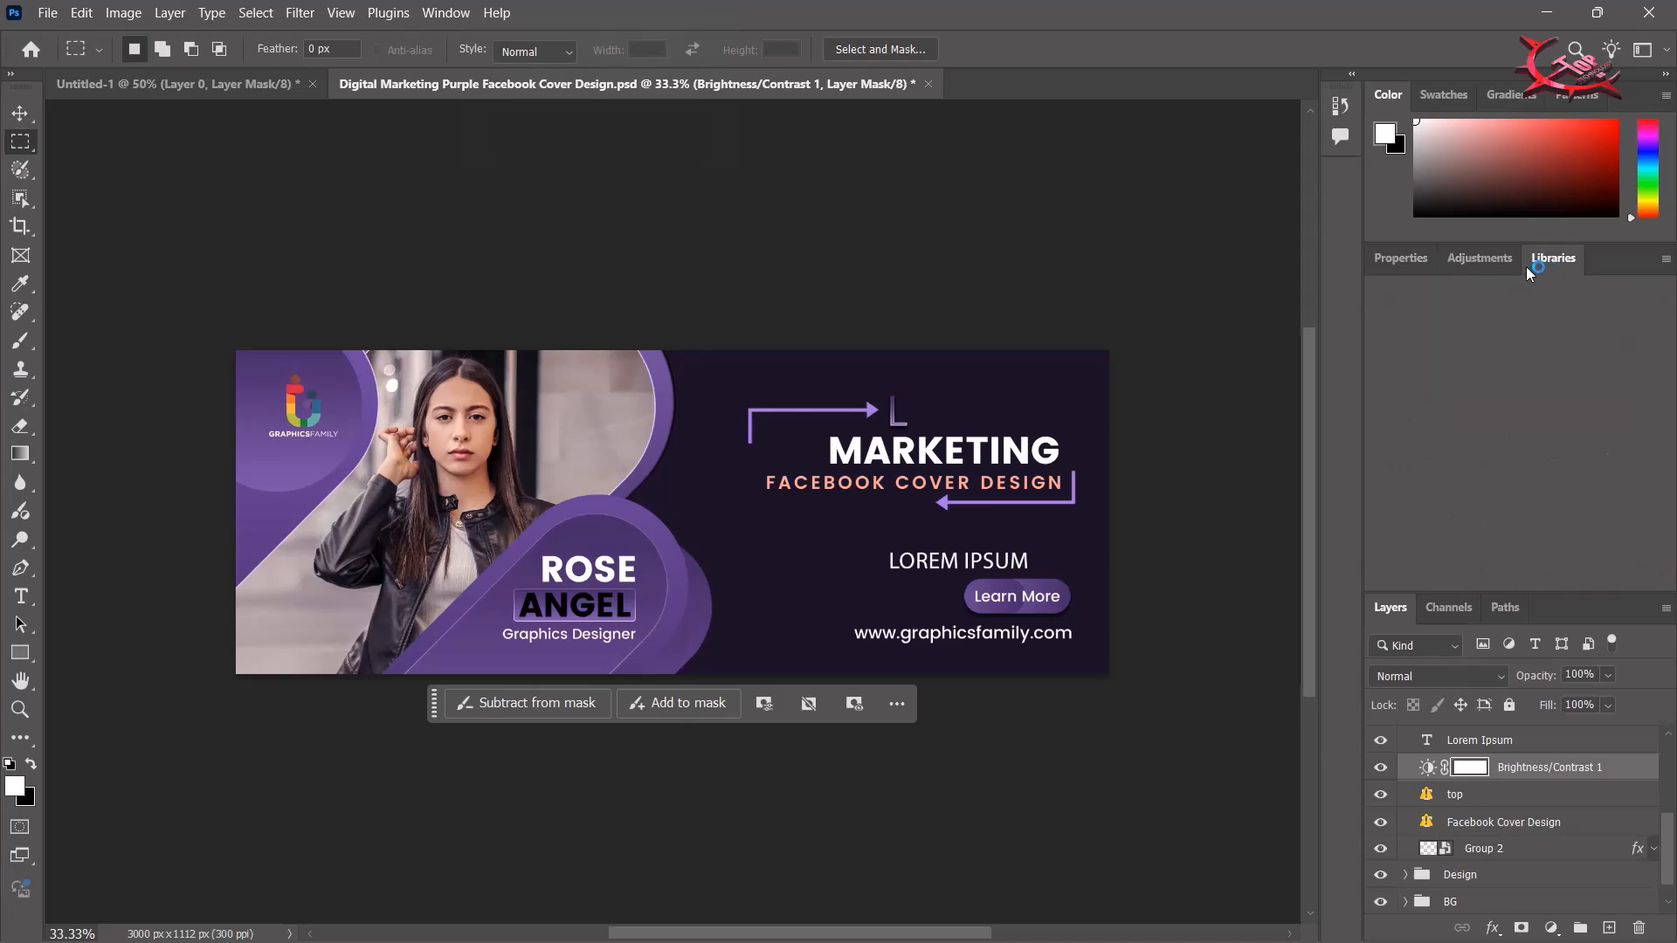
{"action": "left_click", "coordinate": [1483, 263]}
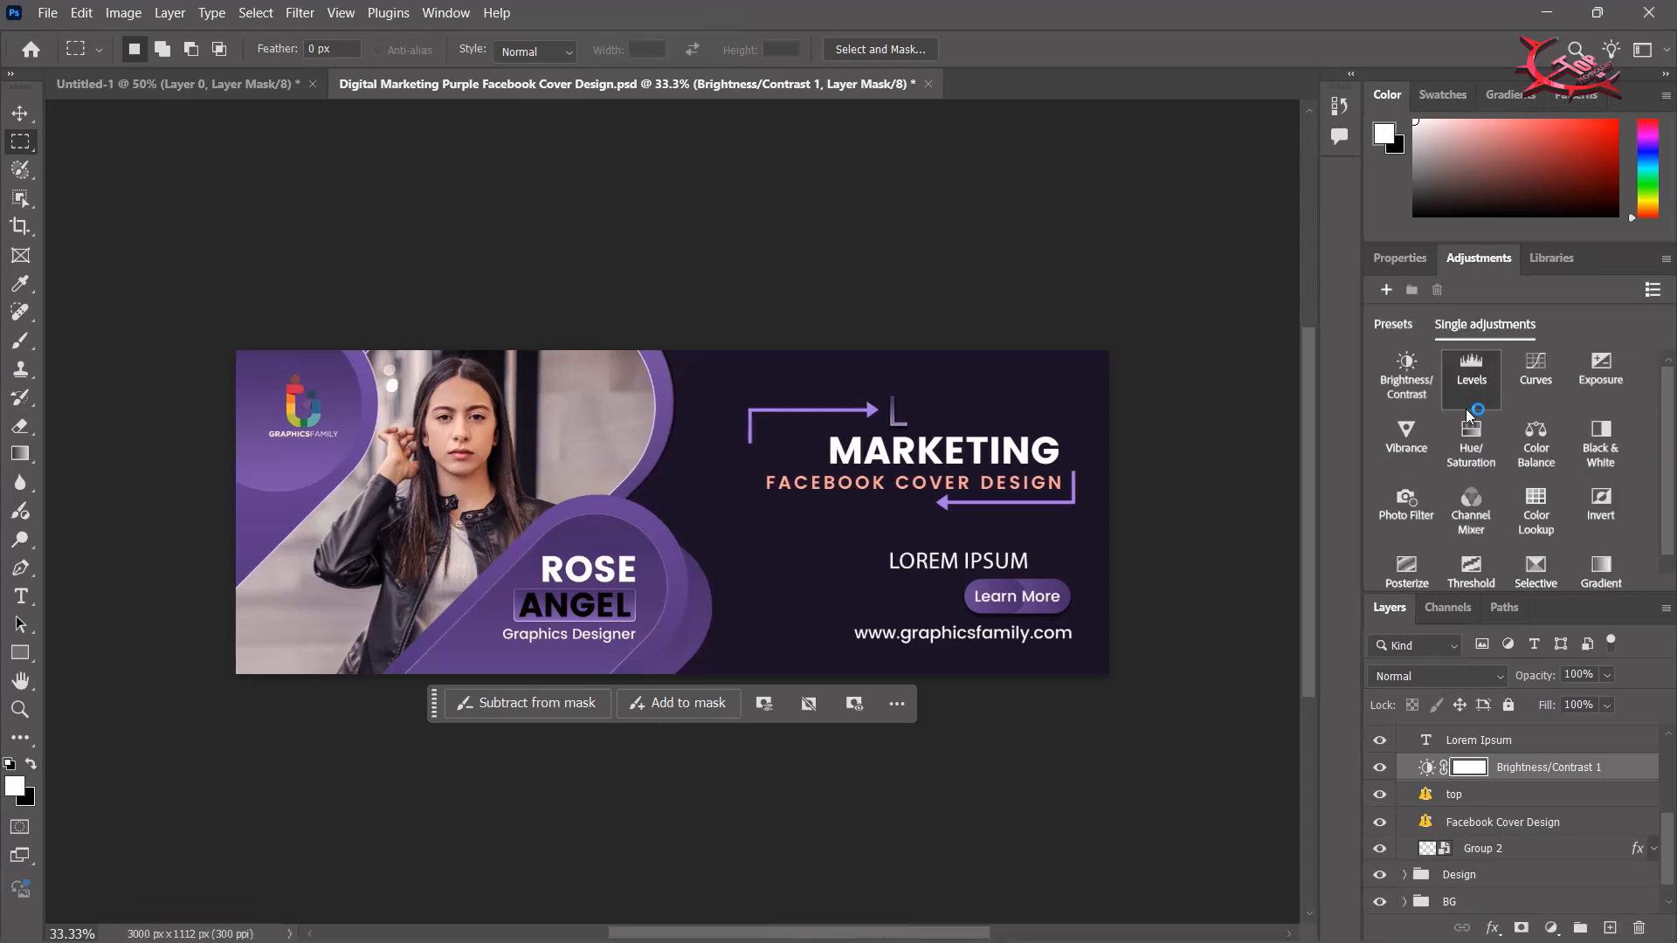
{"action": "scroll", "coordinate": [1468, 416], "scroll_direction": "down", "scroll_amount": 1}
{"action": "left_click", "coordinate": [1529, 270]}
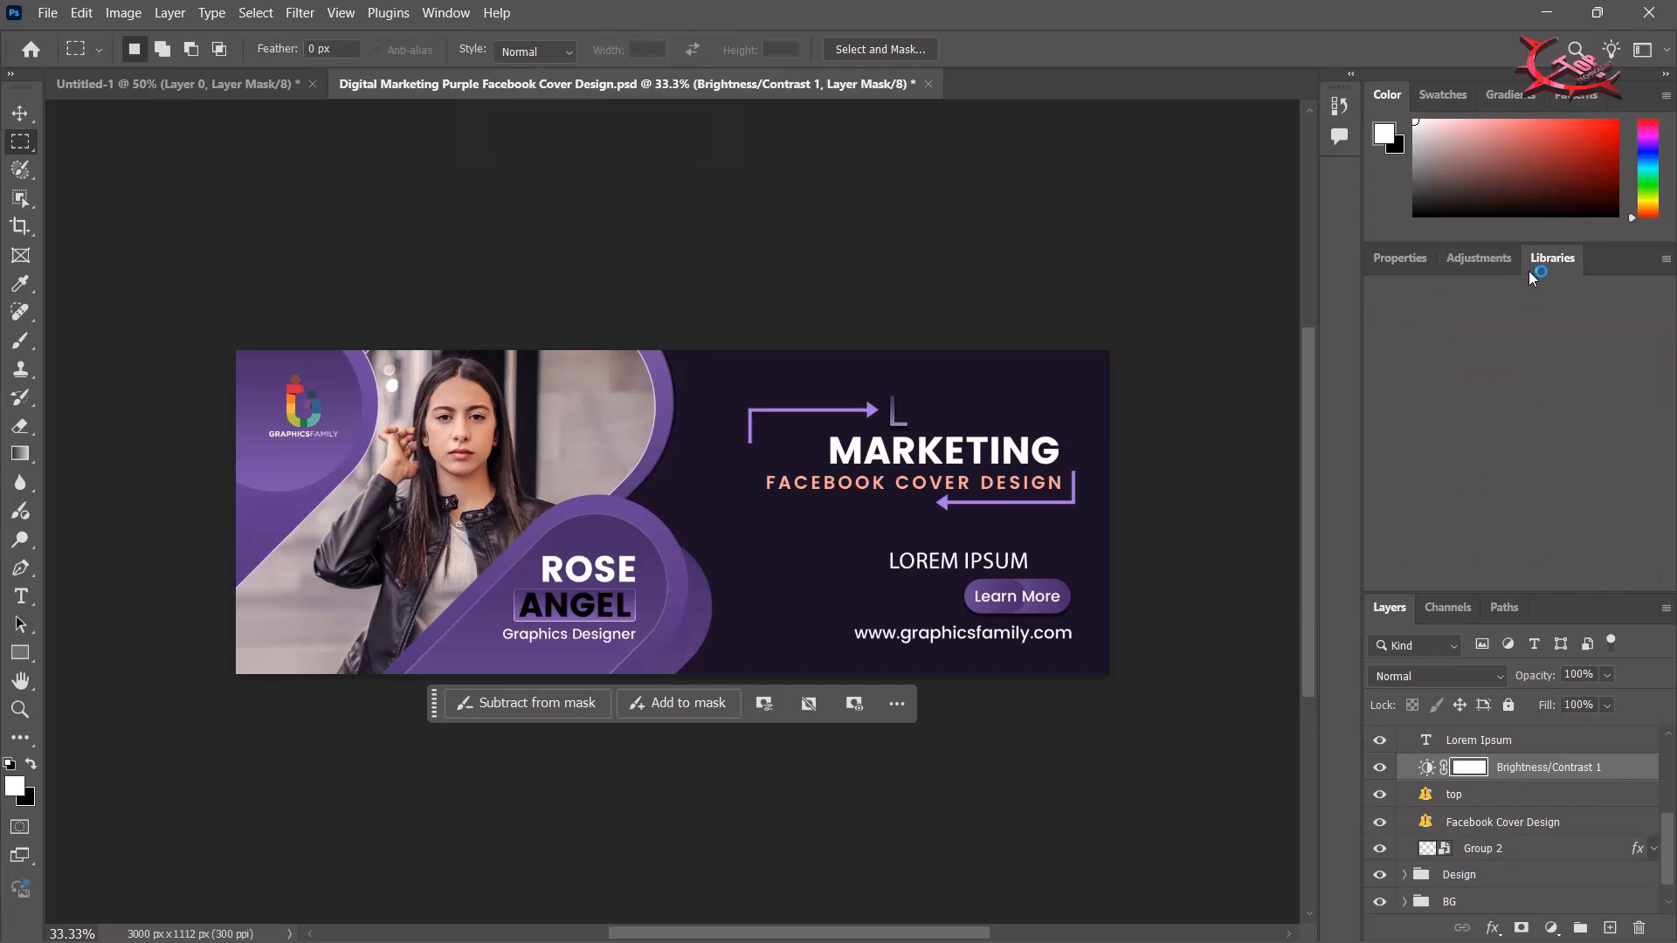
{"action": "left_click", "coordinate": [1423, 270]}
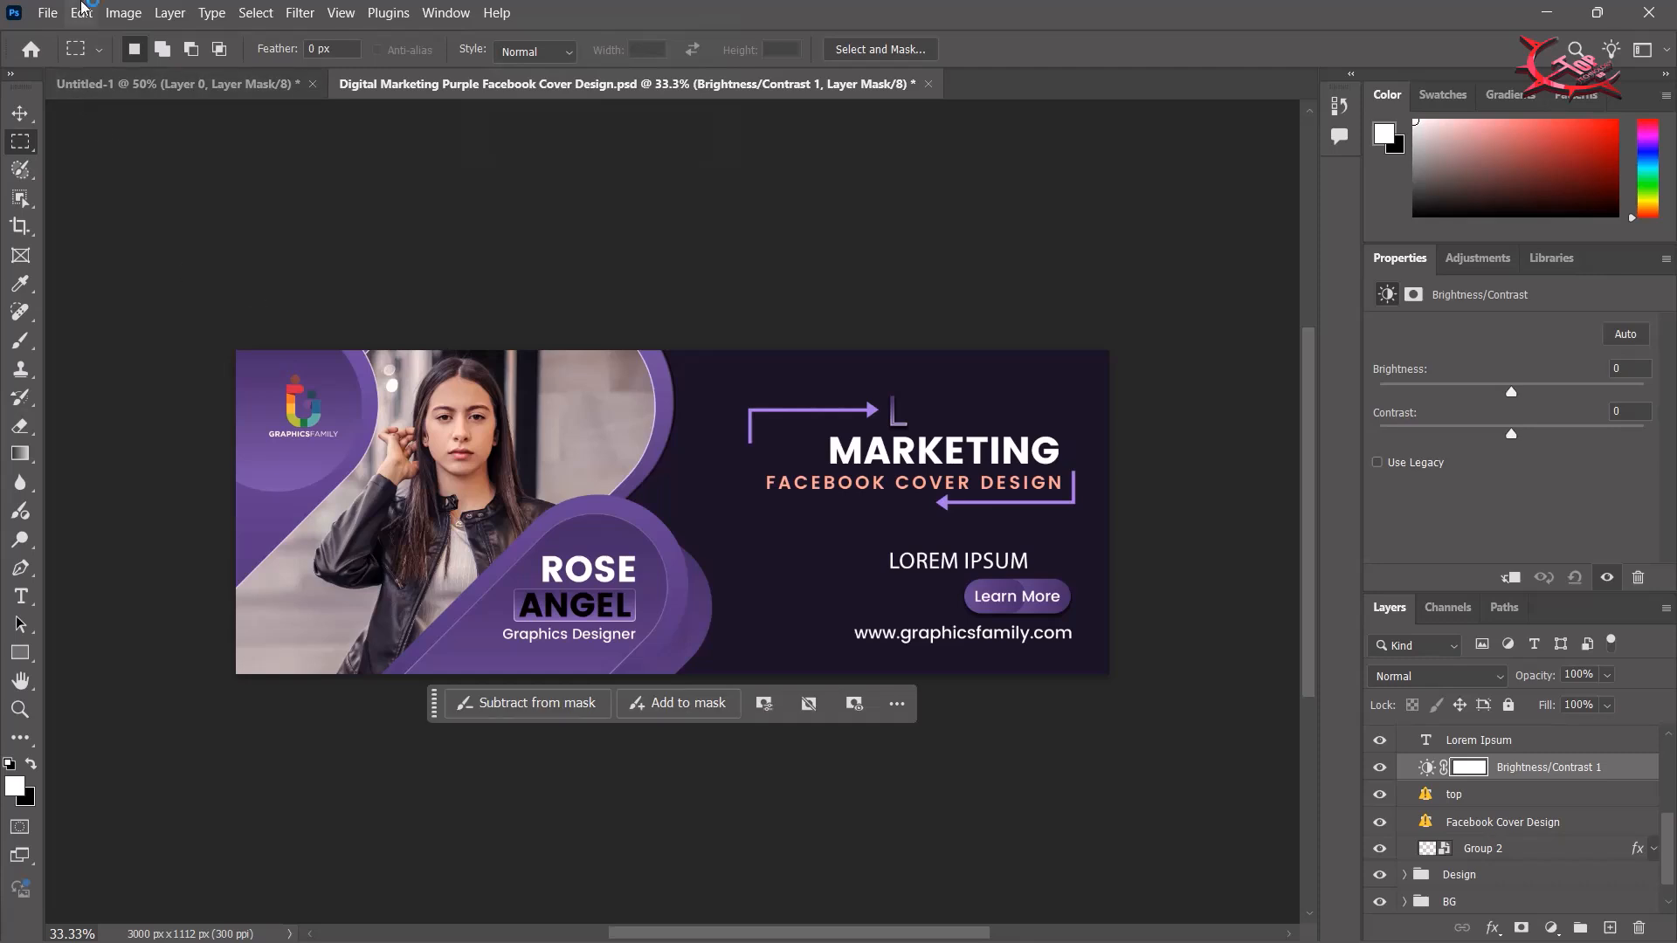
Marquee-select a rectangle from below the MARKETING heading to the Learn More button and clear it on the Brightness/Contrast layer mask
{"action": "left_click", "coordinate": [81, 13]}
{"action": "left_click", "coordinate": [419, 252]}
{"action": "left_click", "coordinate": [162, 49]}
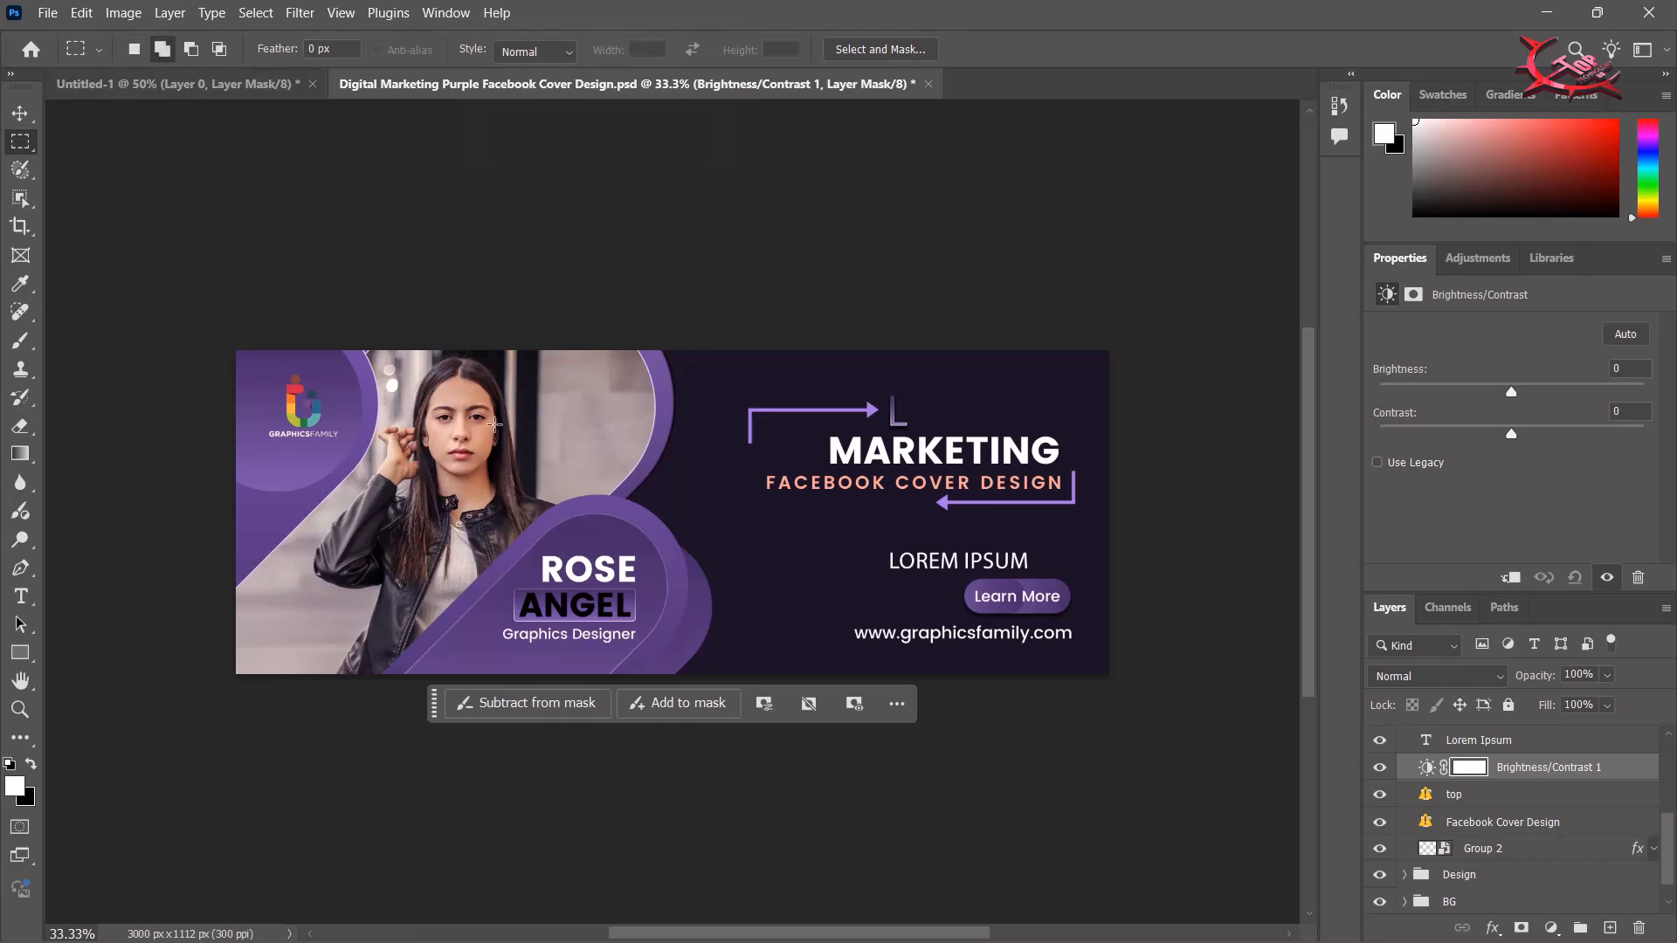
{"action": "left_click_drag", "start_coordinate": [687, 459], "coordinate": [1033, 610]}
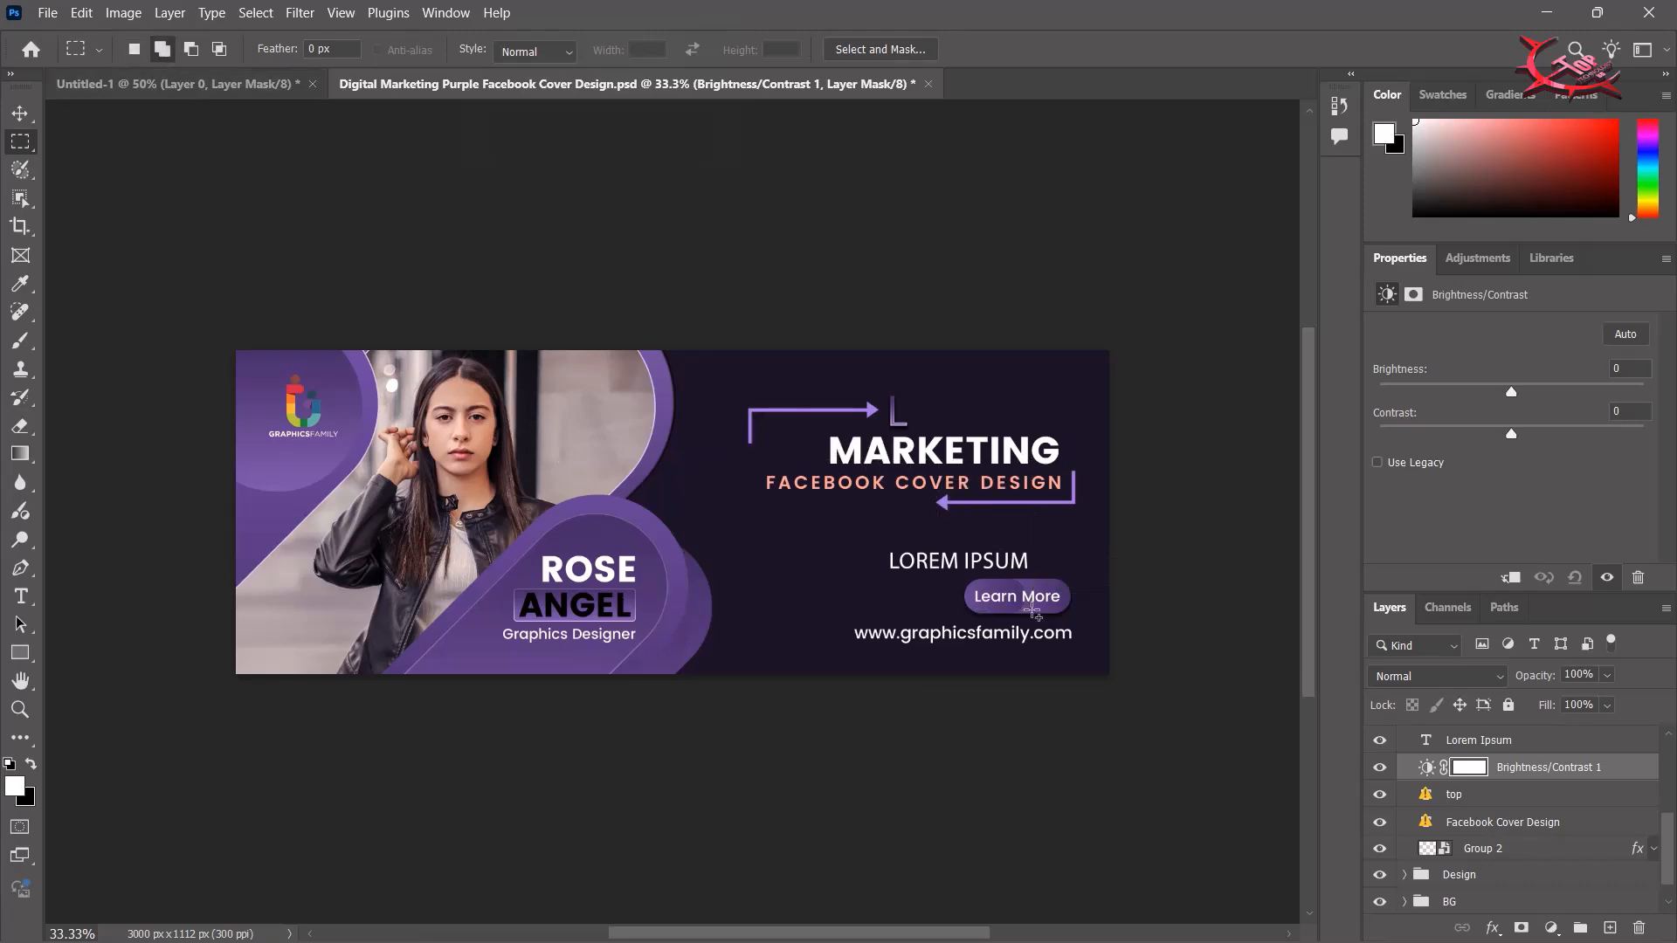
{"action": "key", "text": "Delete"}
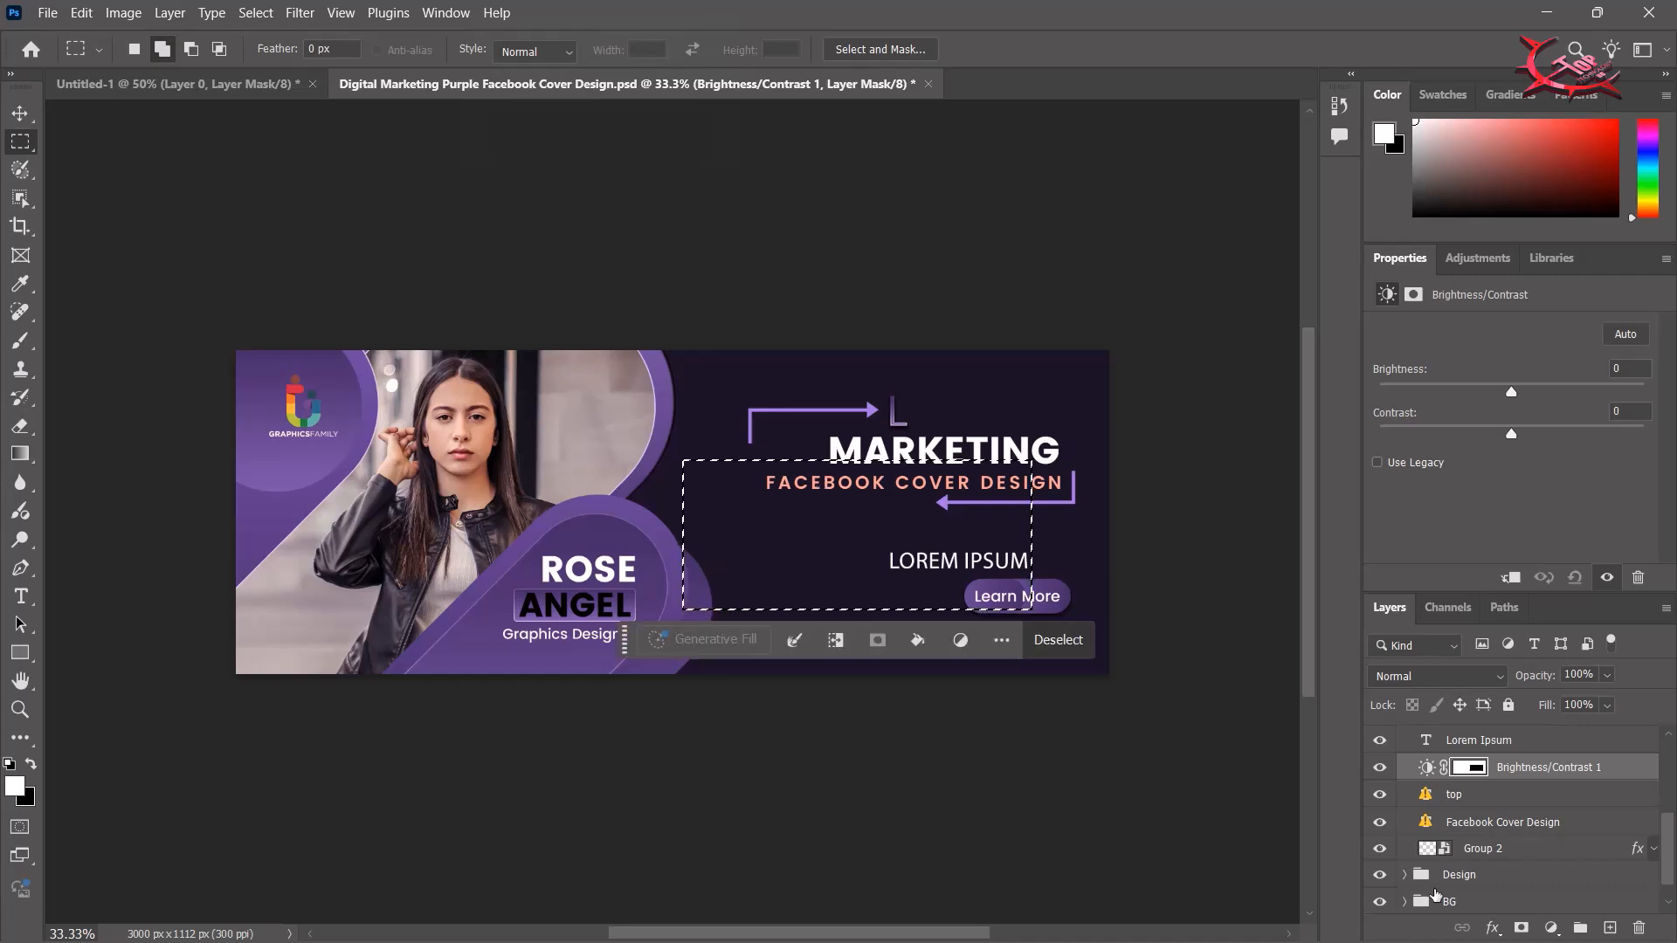
Open the Layer Style settings of the "top" text layer, look over its blending options and close them without changes
{"action": "left_click", "coordinate": [1443, 795]}
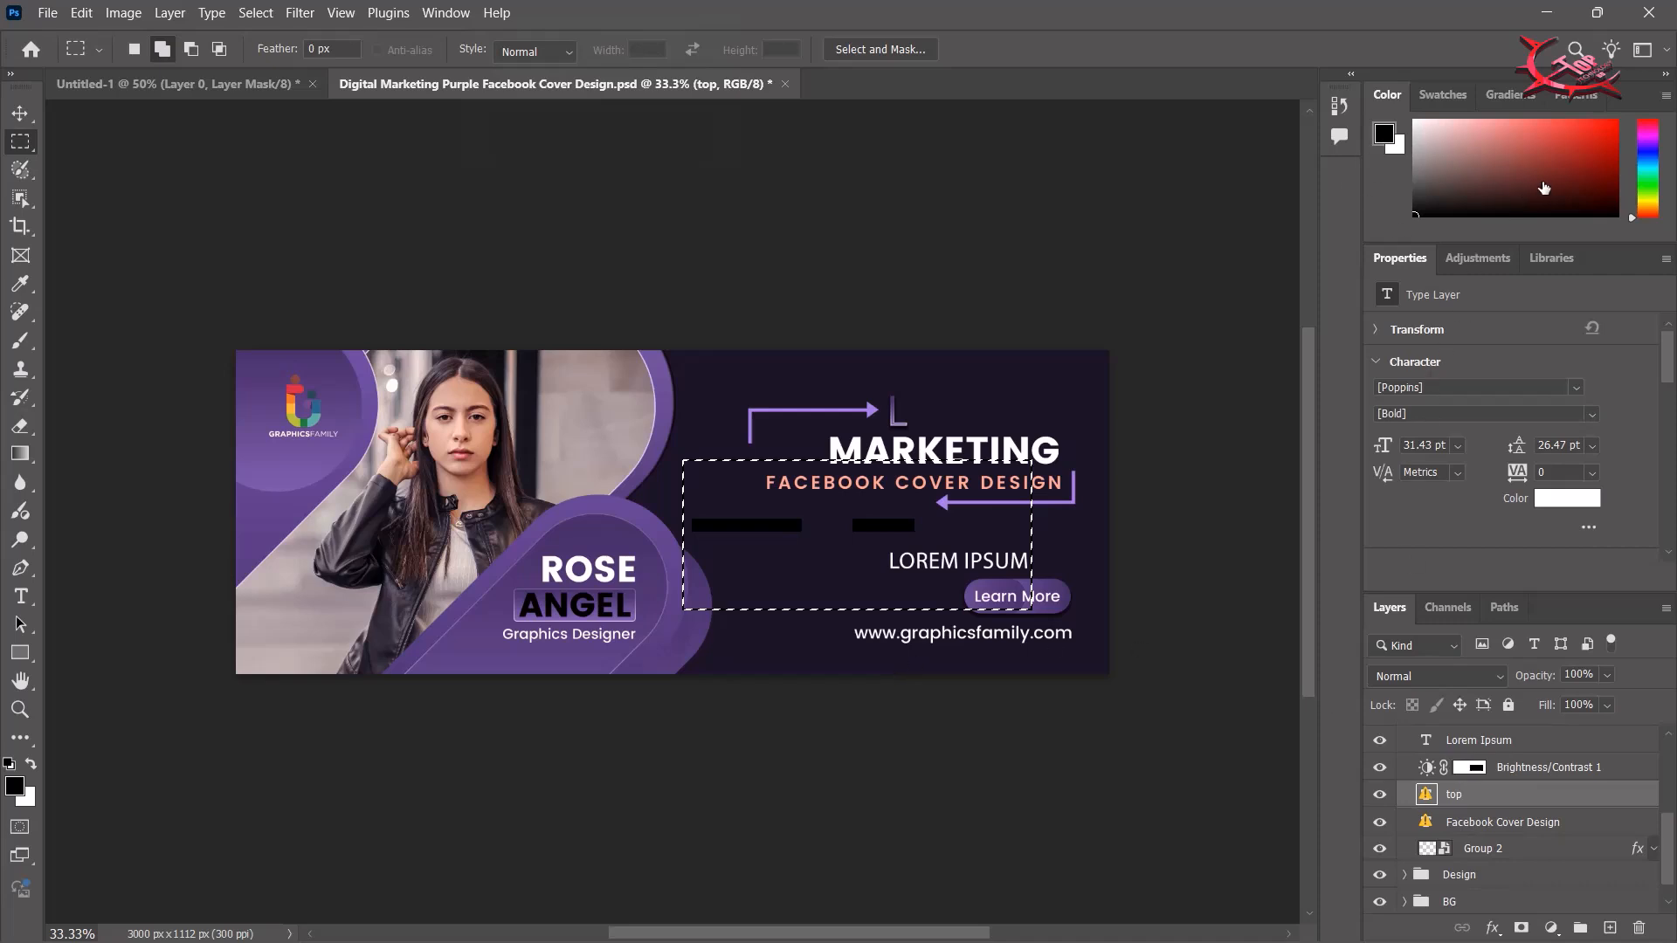
{"action": "key", "text": "h"}
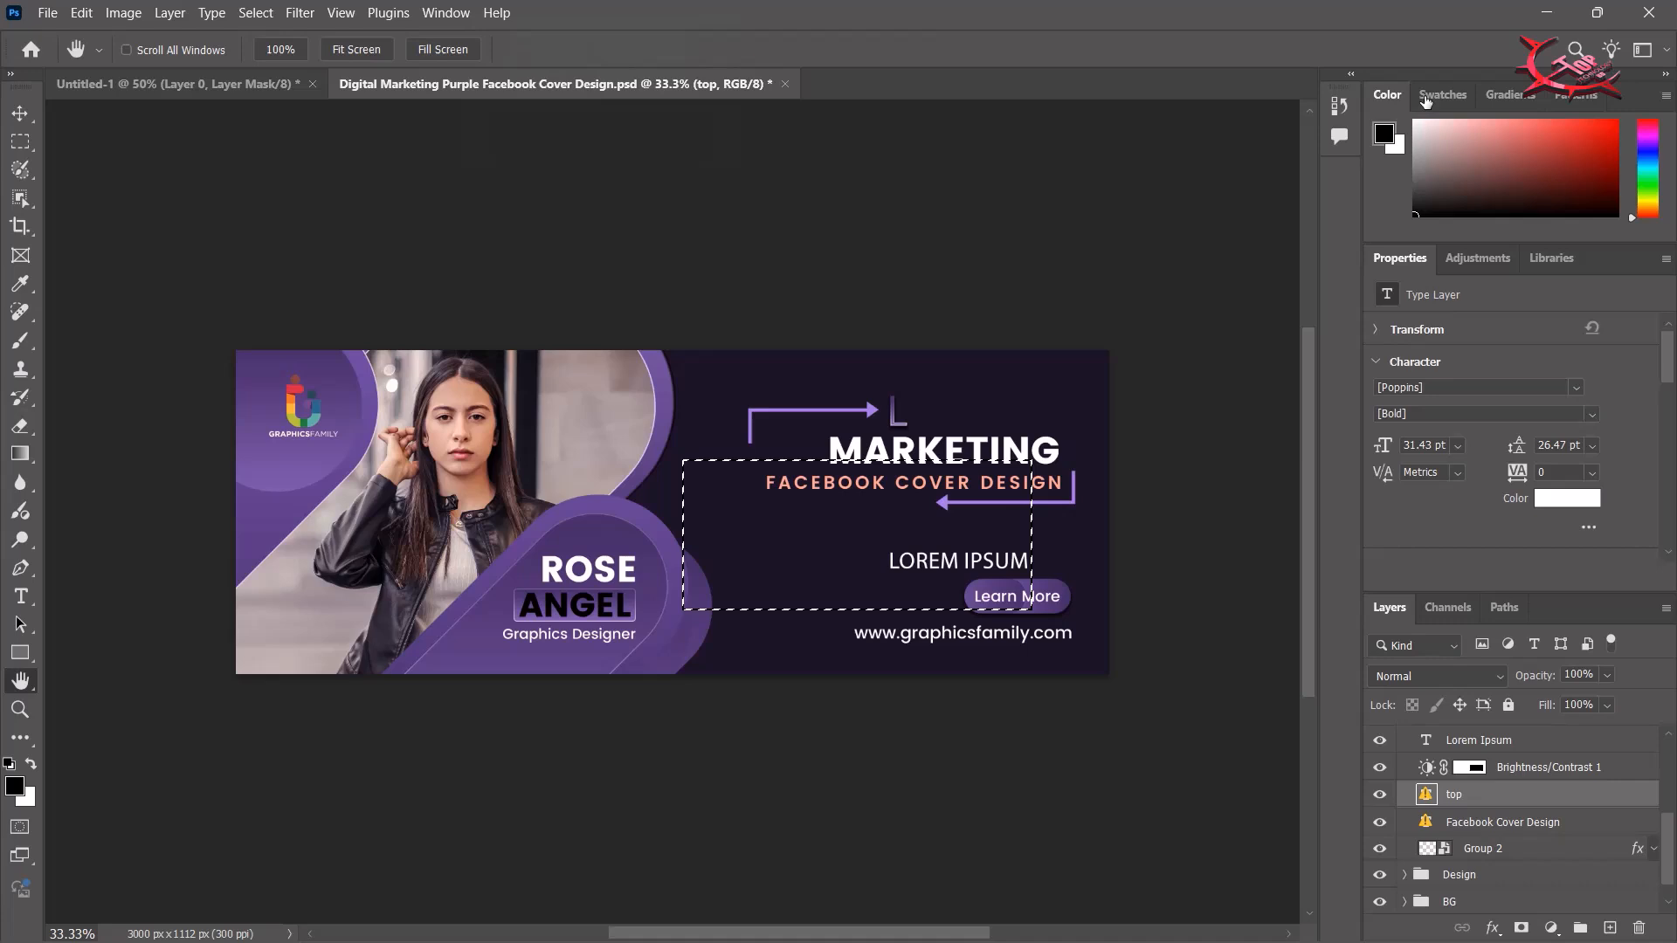
{"action": "key", "text": "Return"}
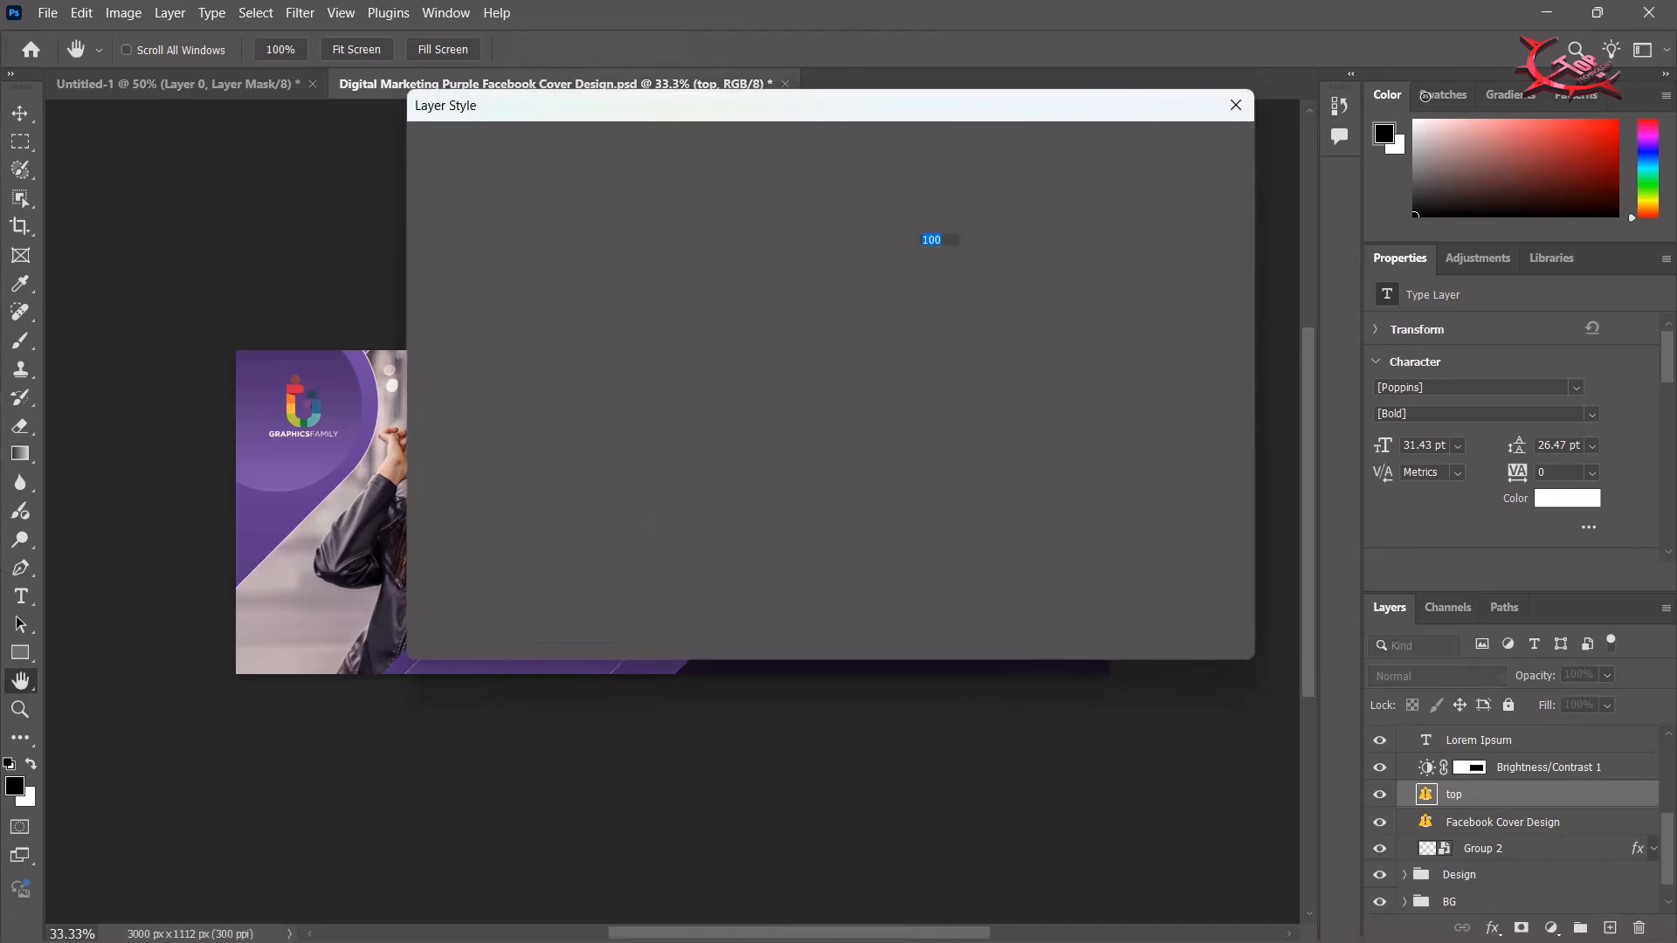
{"action": "left_click", "coordinate": [1426, 96]}
{"action": "key", "text": "super"}
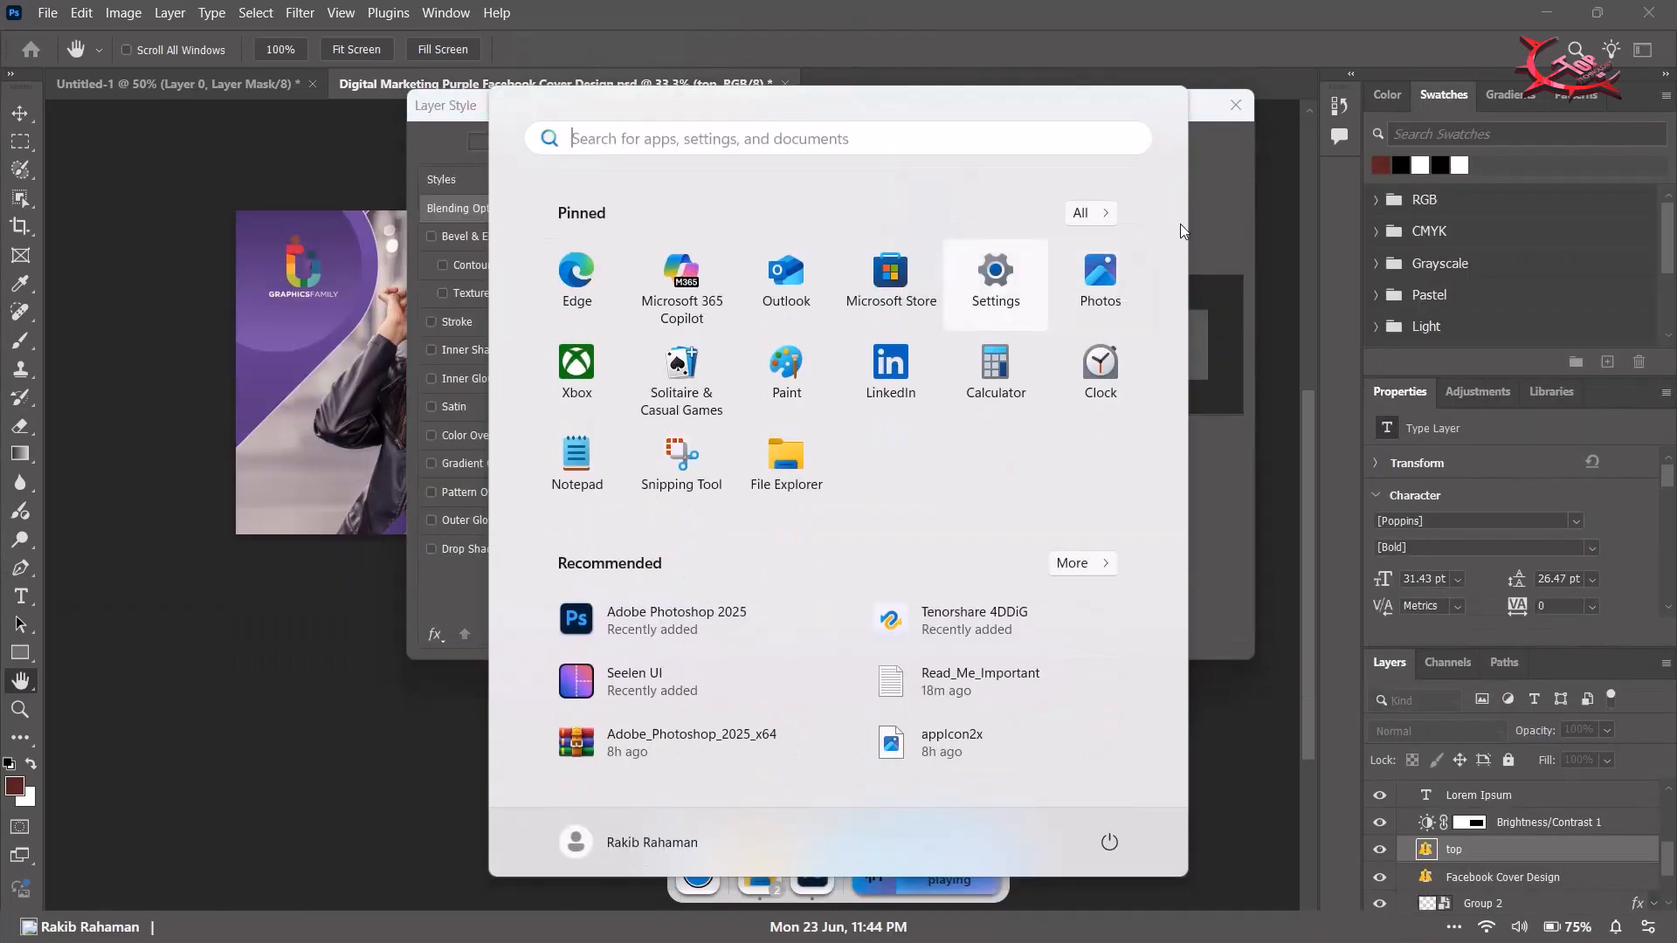
{"action": "key", "text": "super"}
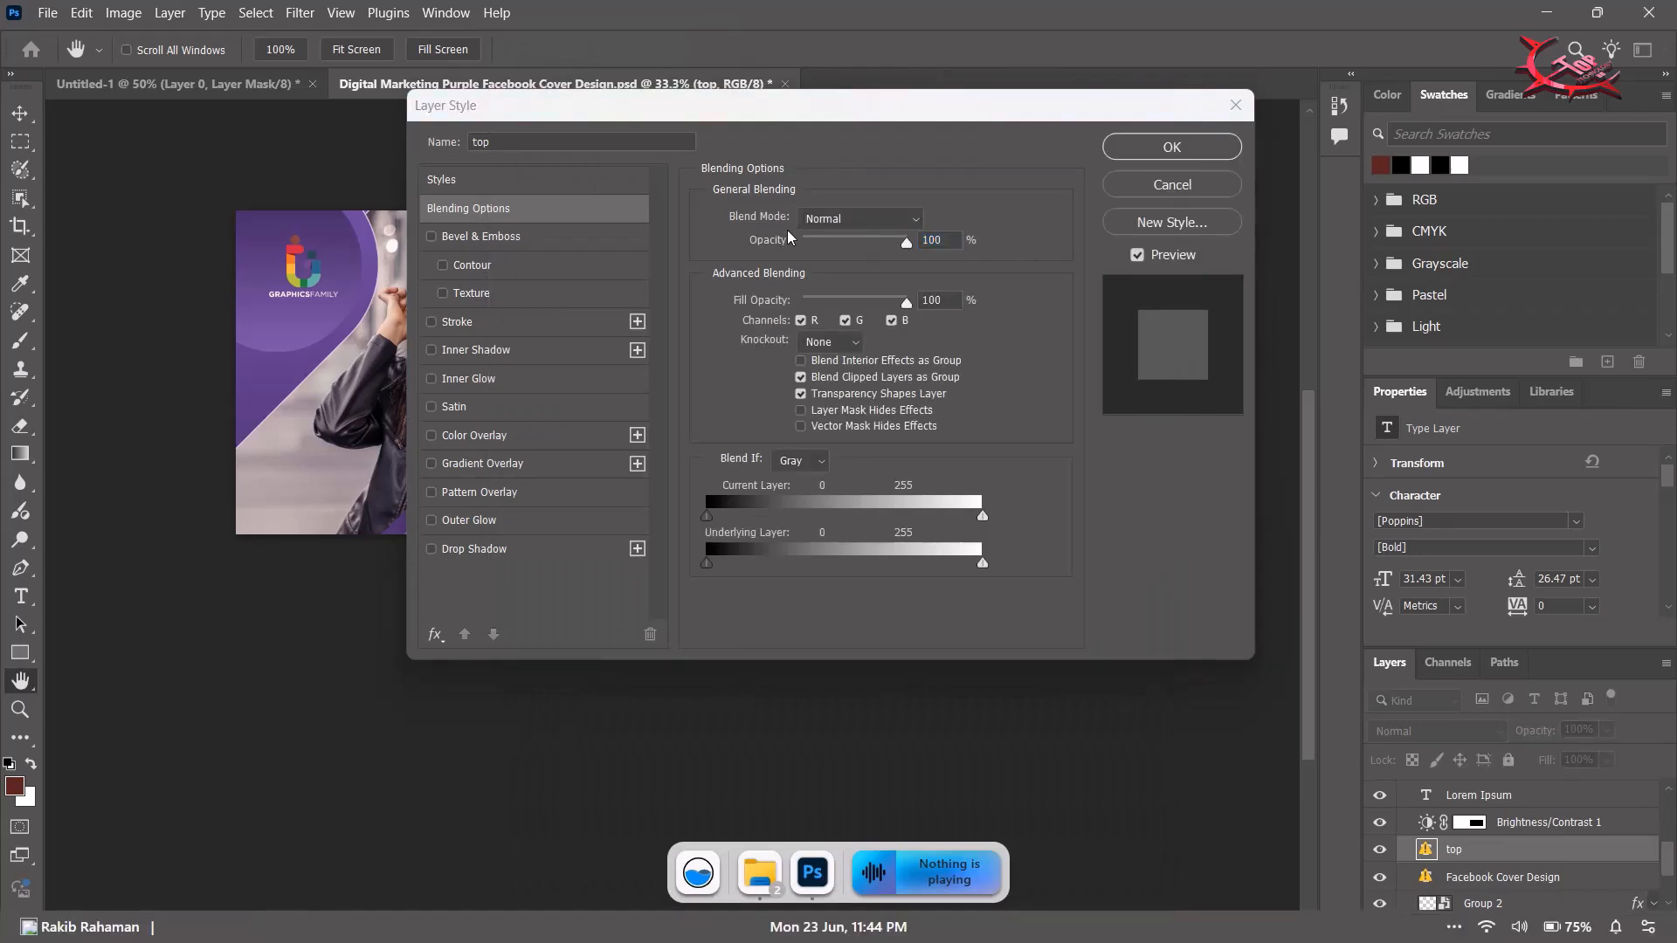
{"action": "scroll", "coordinate": [789, 238], "scroll_direction": "down", "scroll_amount": 3}
{"action": "scroll", "coordinate": [789, 238], "scroll_direction": "up", "scroll_amount": 3}
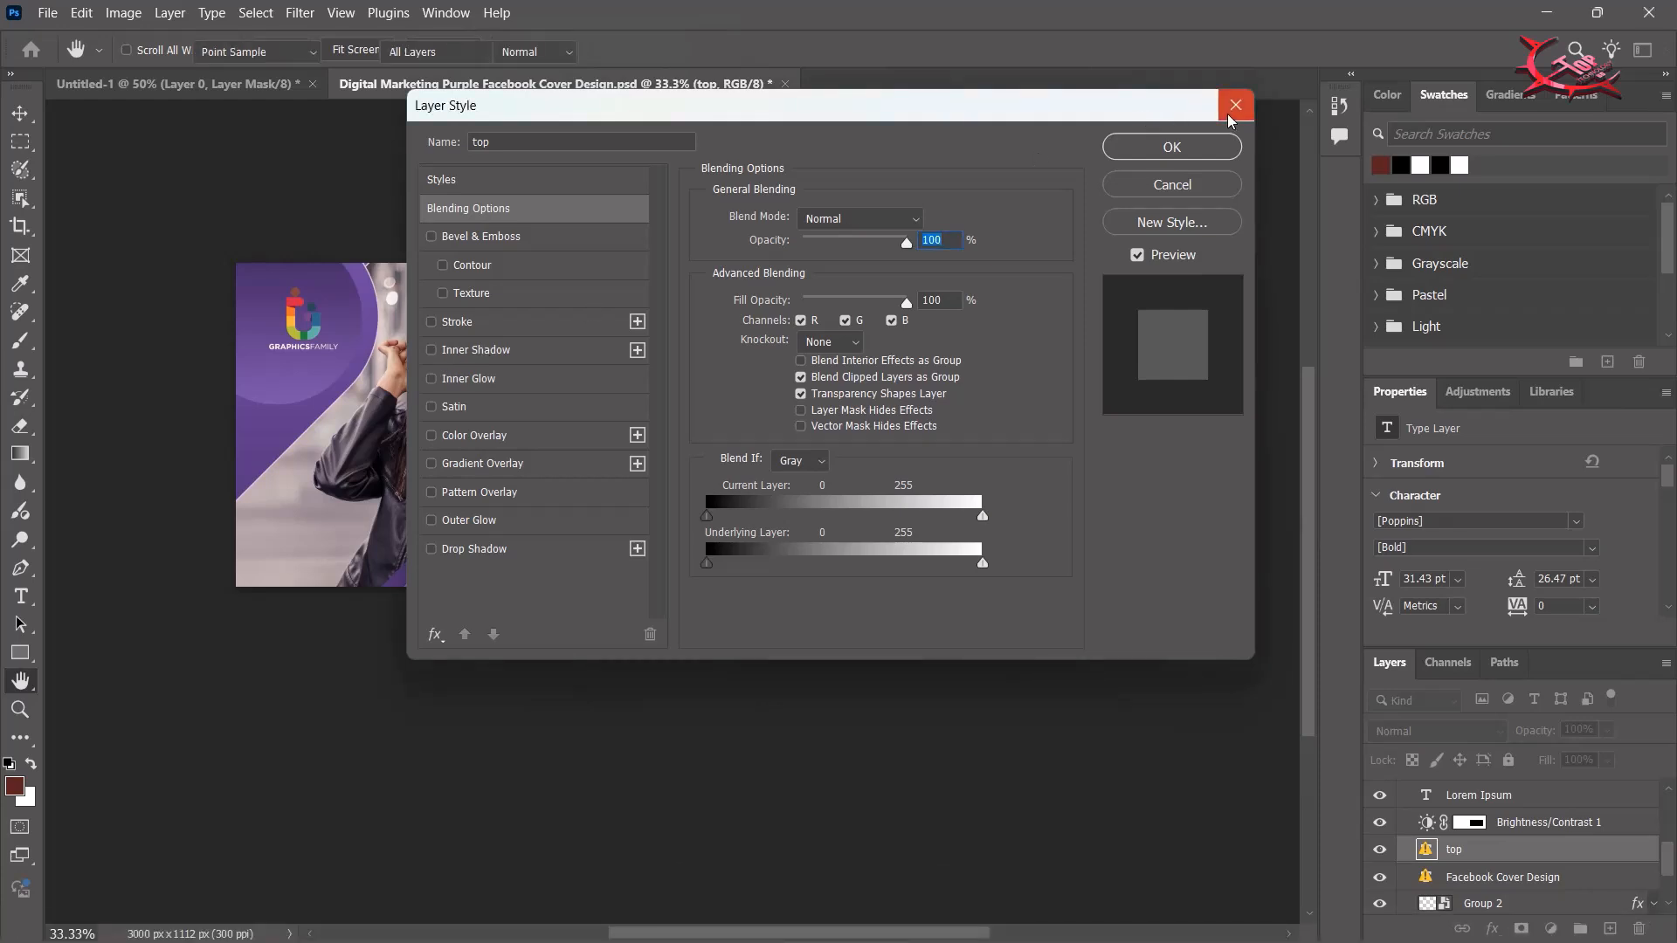
{"action": "left_click", "coordinate": [1232, 109]}
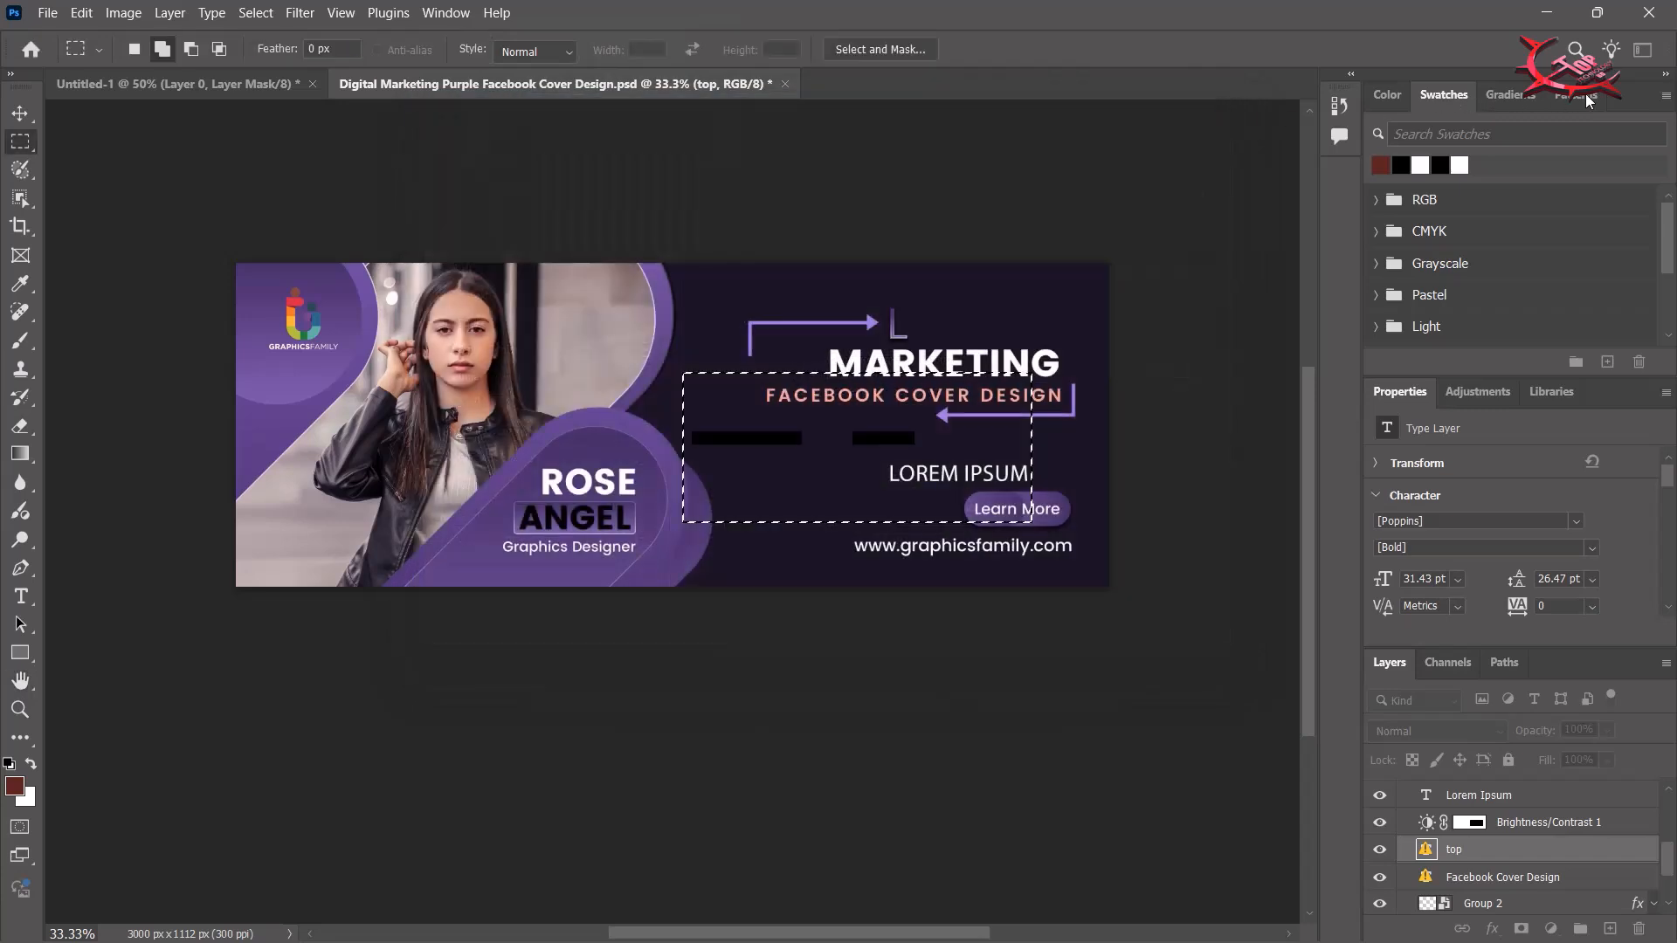
Look through the pattern presets and the selection, stamp, history brush and gradient tools
{"action": "scroll", "coordinate": [1400, 725], "scroll_direction": "up", "scroll_amount": 7}
{"action": "scroll", "coordinate": [1400, 725], "scroll_direction": "down", "scroll_amount": 3}
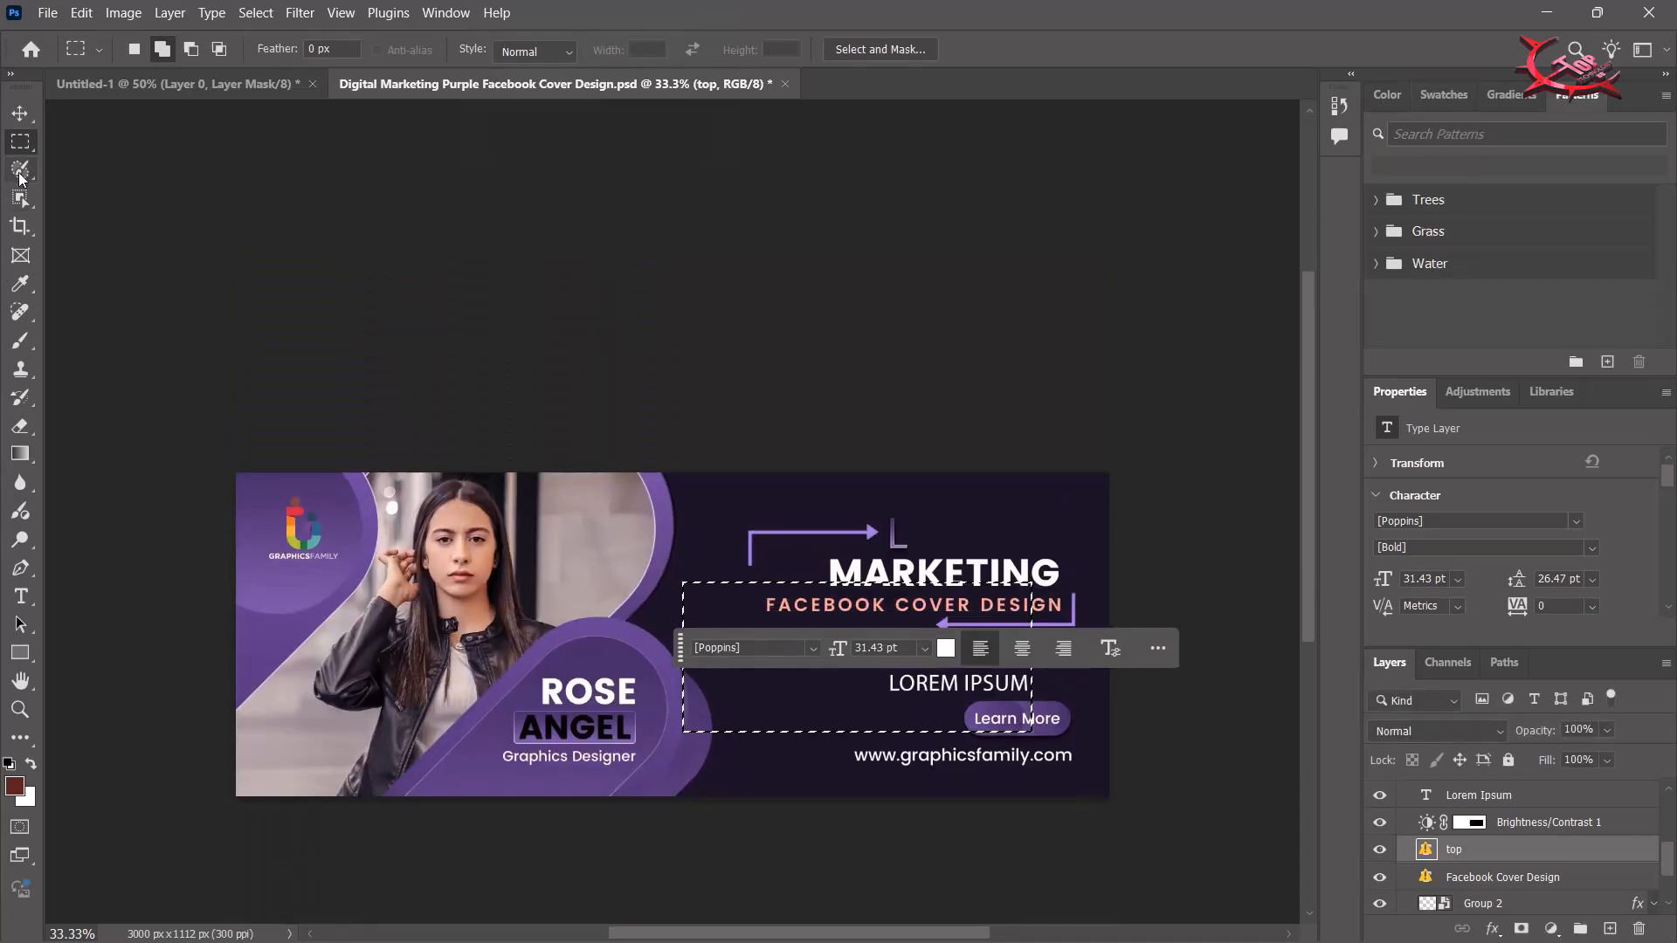
{"action": "left_click", "coordinate": [20, 169]}
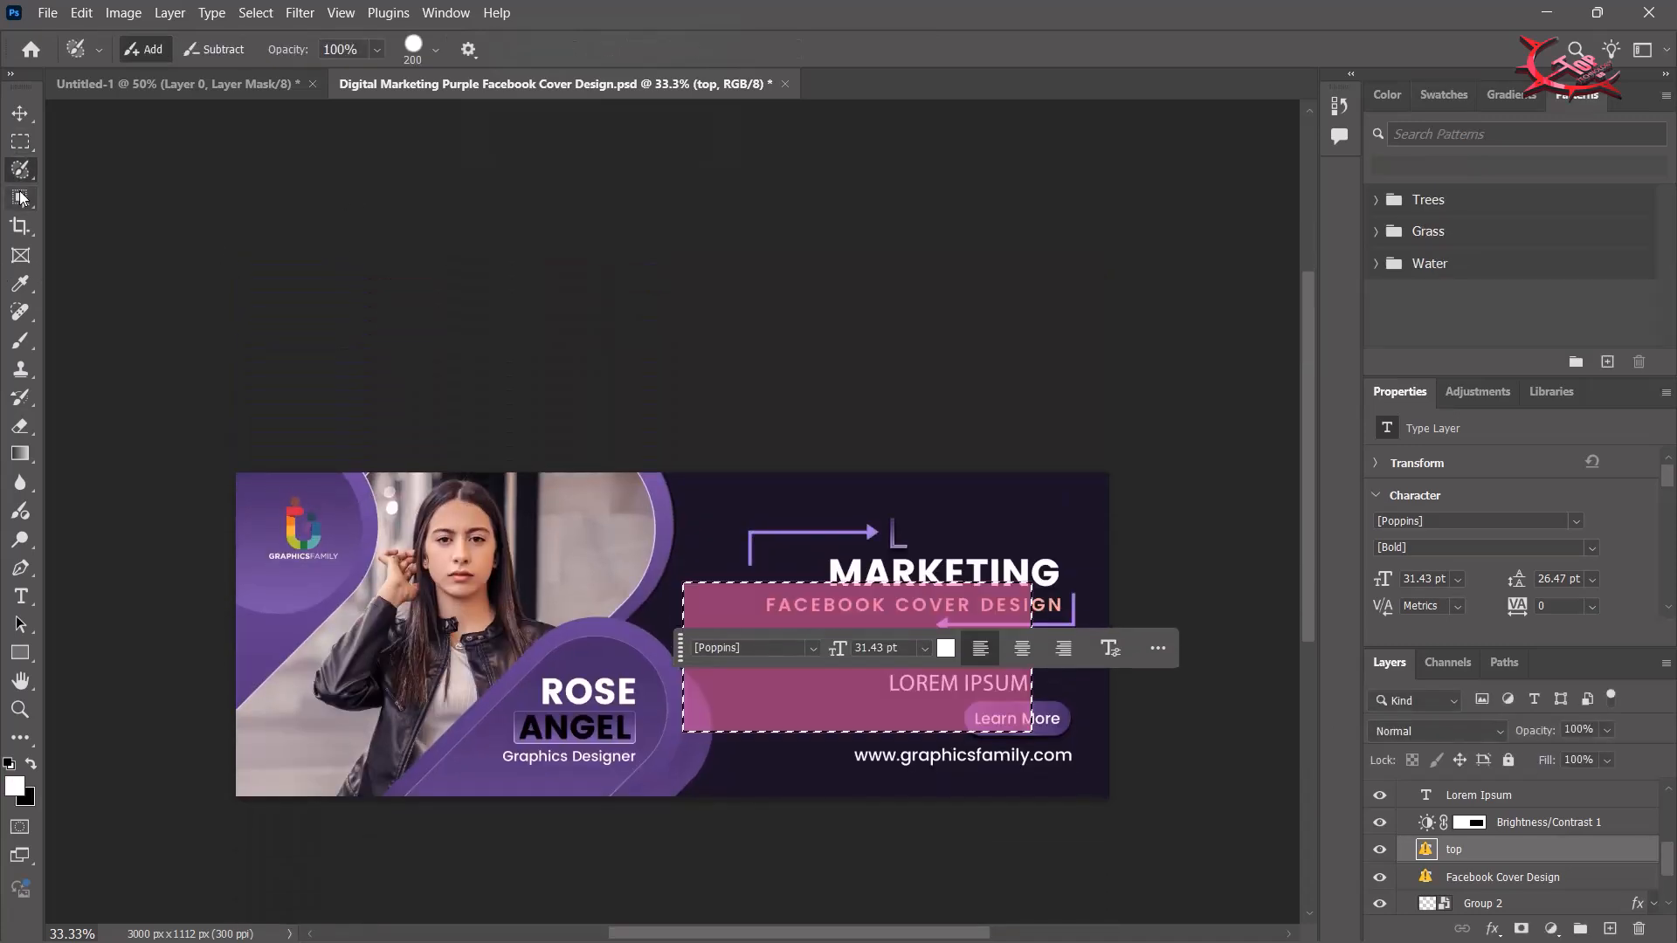
{"action": "left_click", "coordinate": [20, 197]}
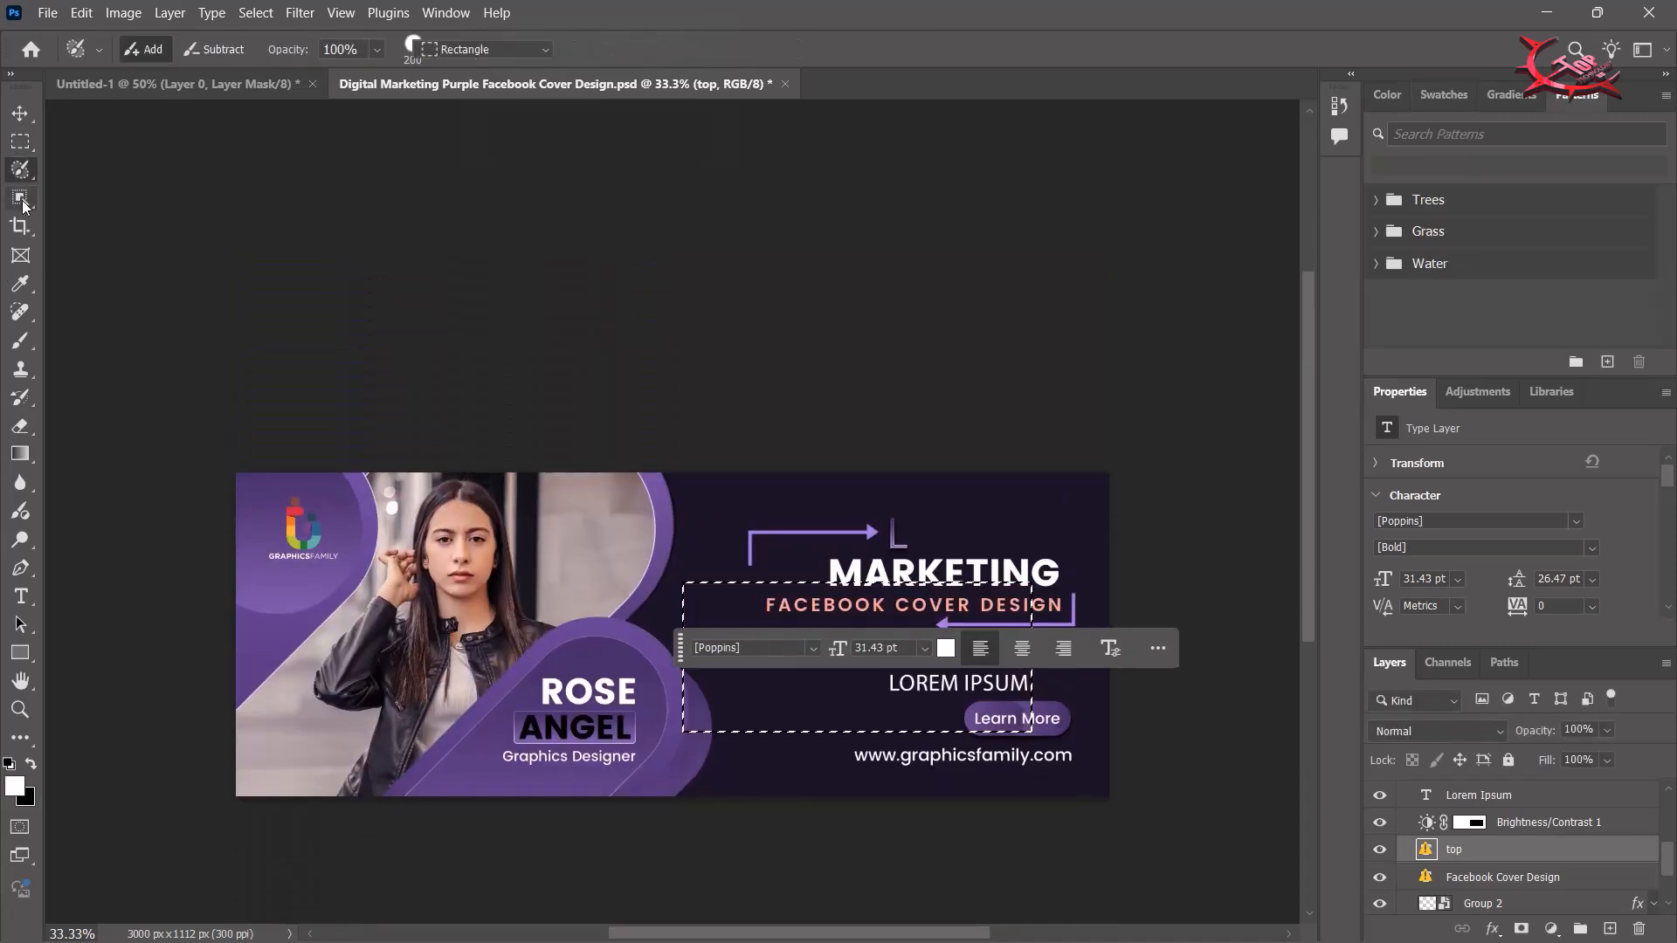
{"action": "left_click", "coordinate": [11, 391]}
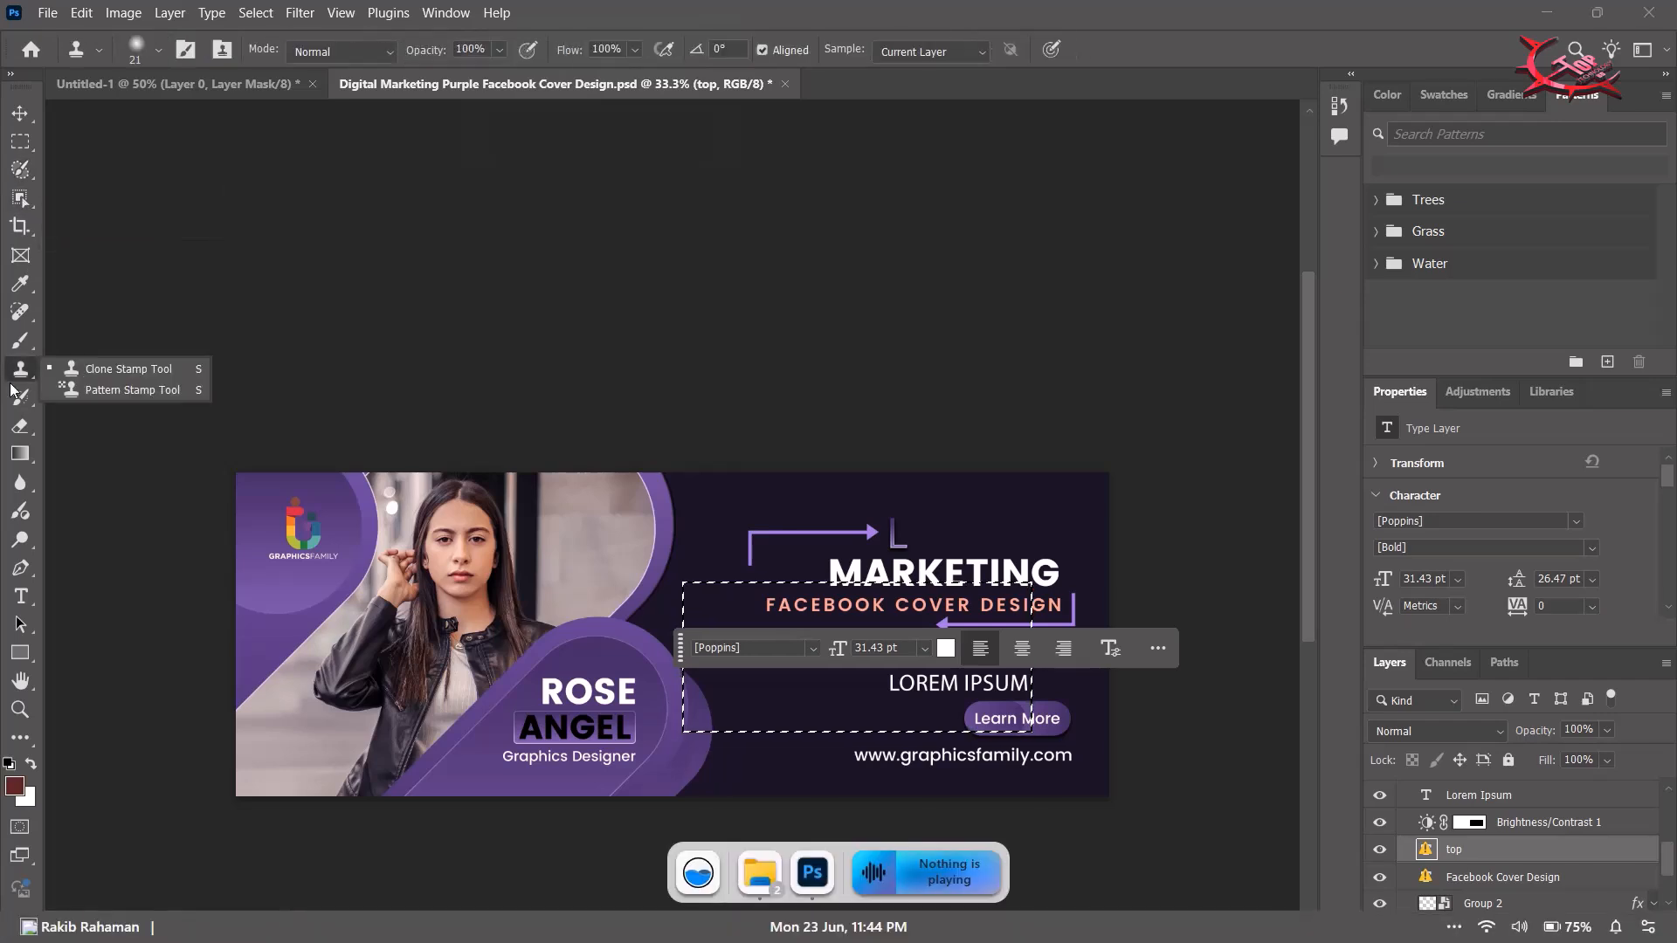
{"action": "left_click", "coordinate": [18, 401]}
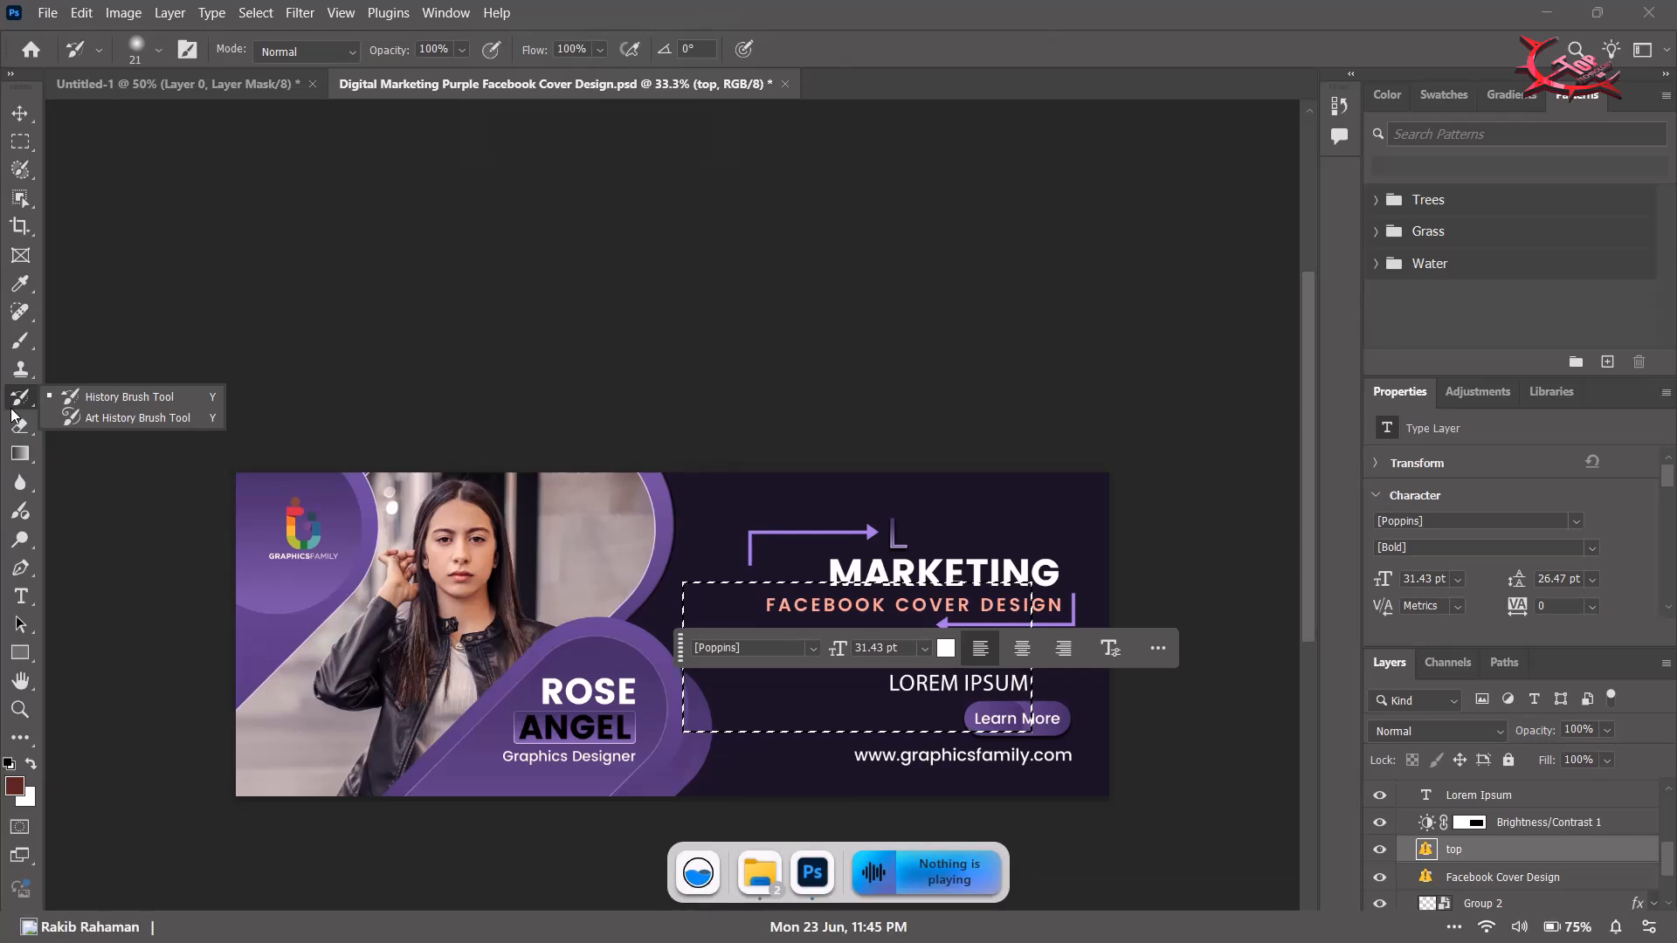
{"action": "left_click", "coordinate": [20, 455]}
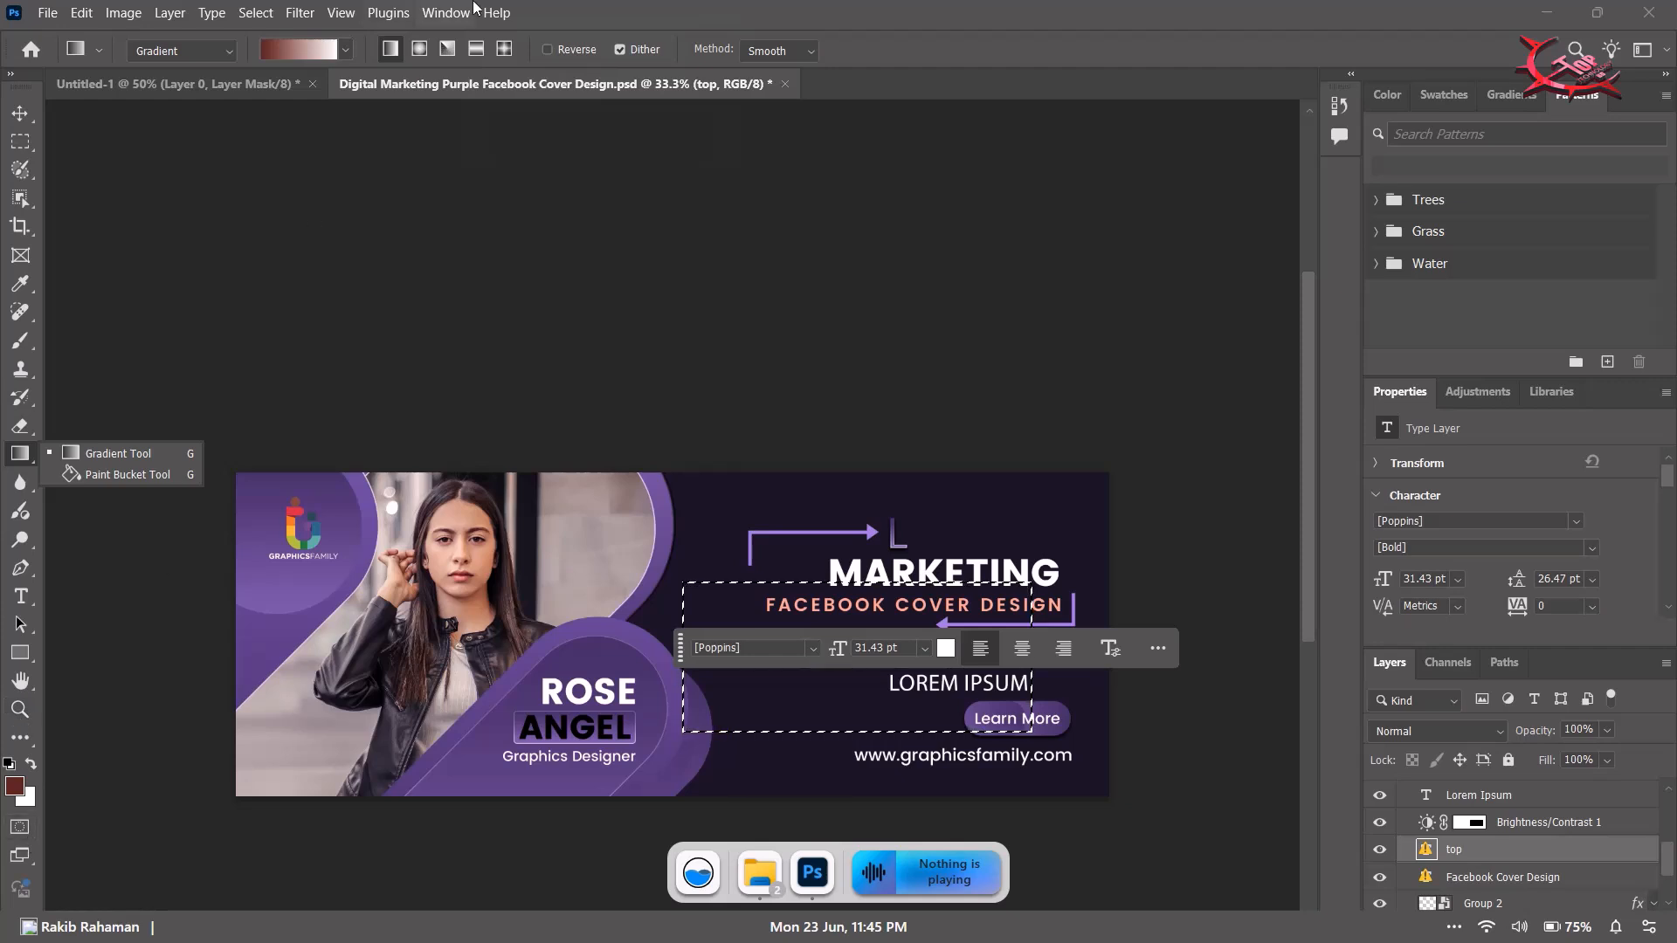
Look over the plugins, comments and edit history of the cover design, and collapse them again
{"action": "left_click", "coordinate": [388, 12]}
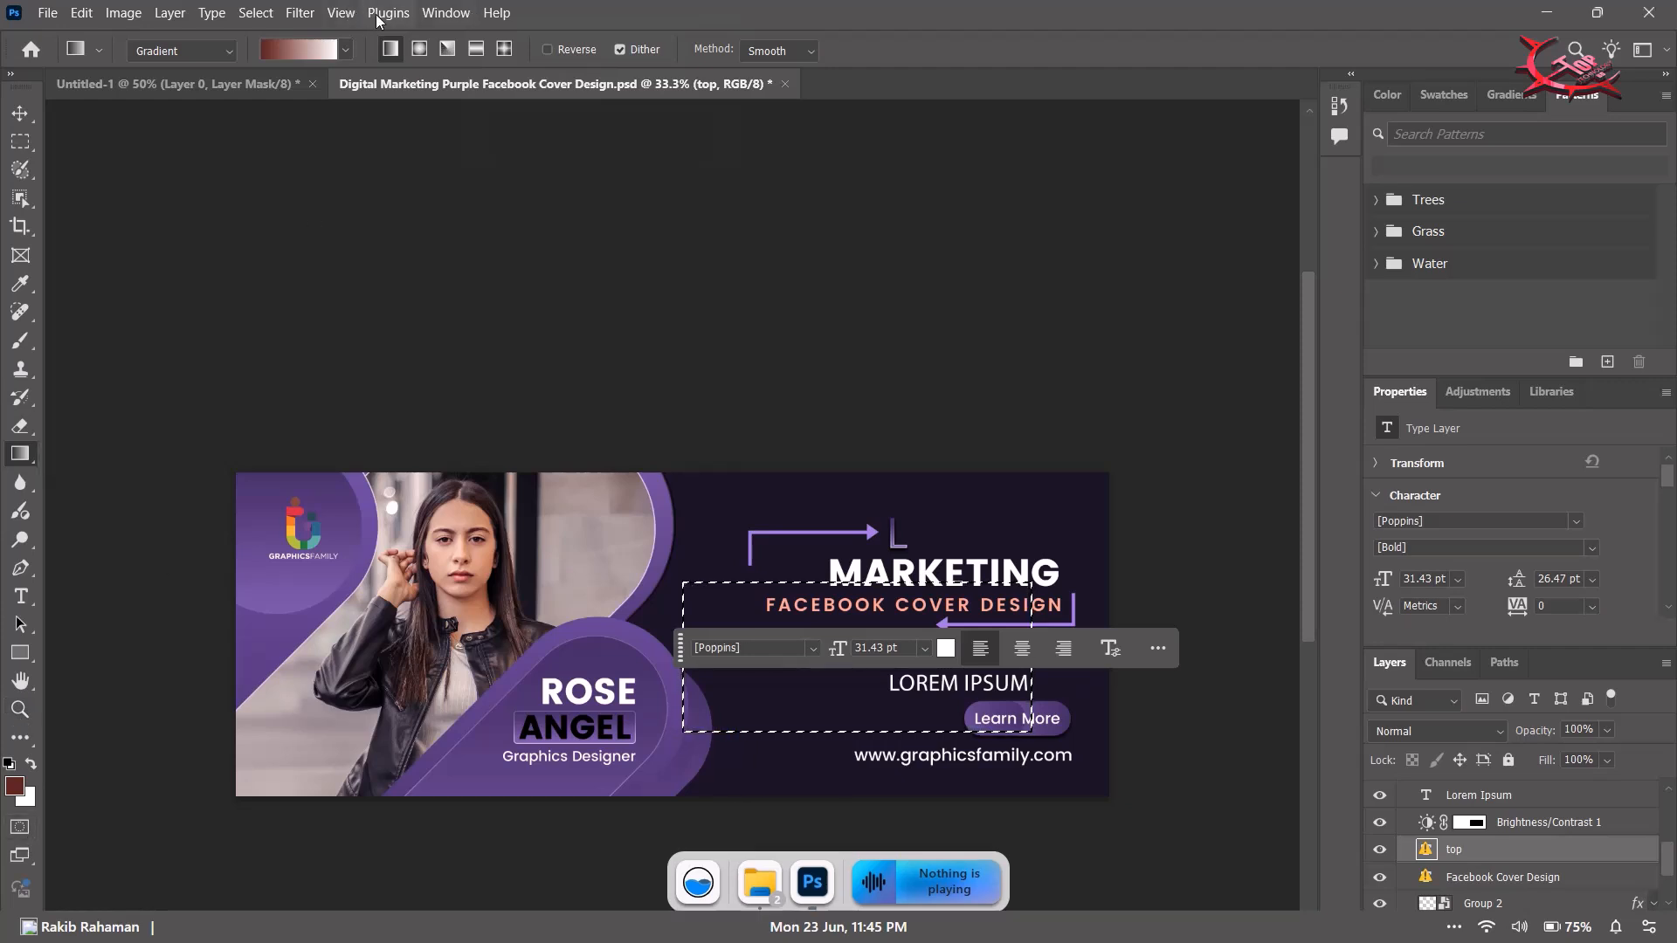
{"action": "left_click", "coordinate": [388, 38]}
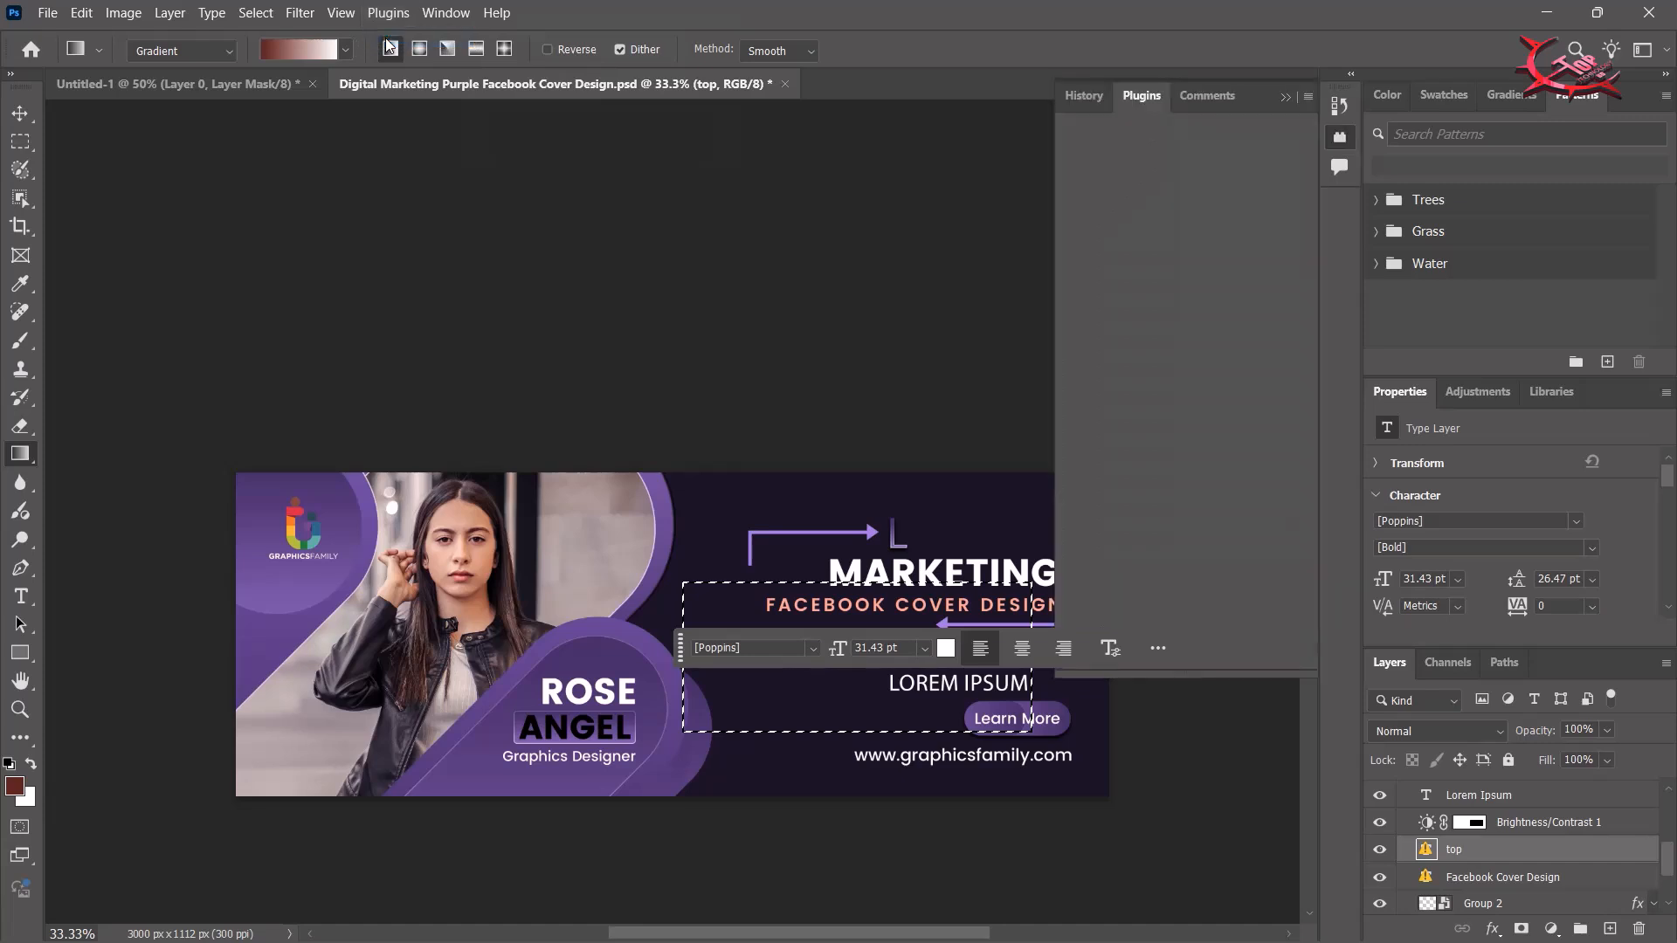
{"action": "left_click", "coordinate": [1234, 98]}
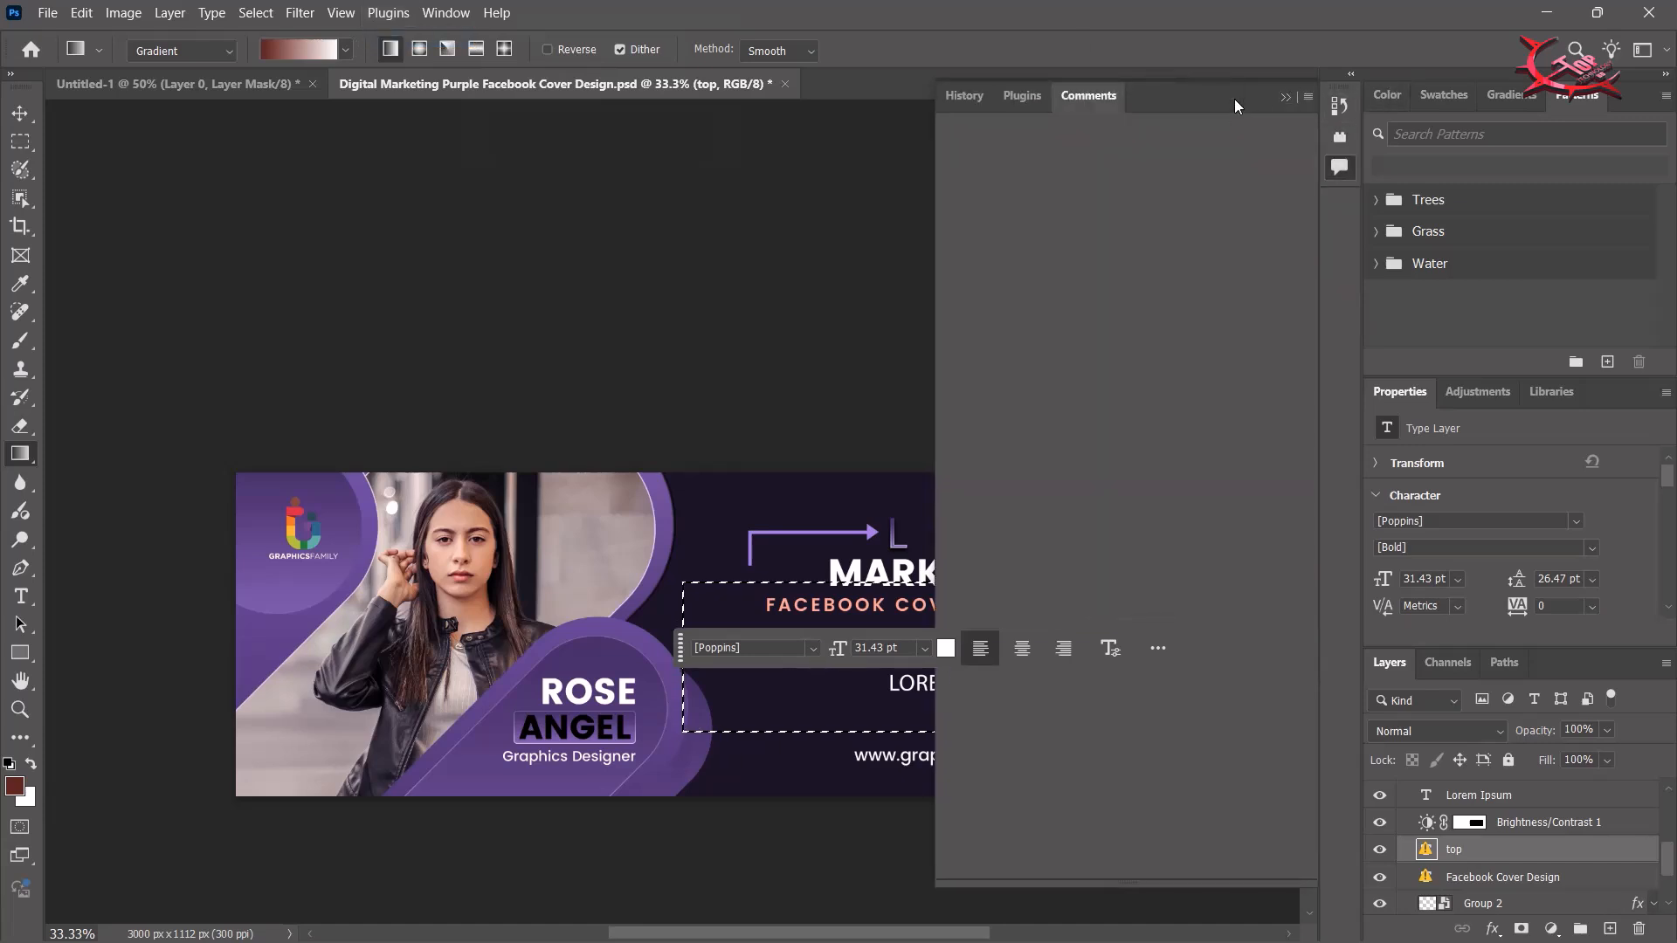
{"action": "left_click", "coordinate": [965, 95]}
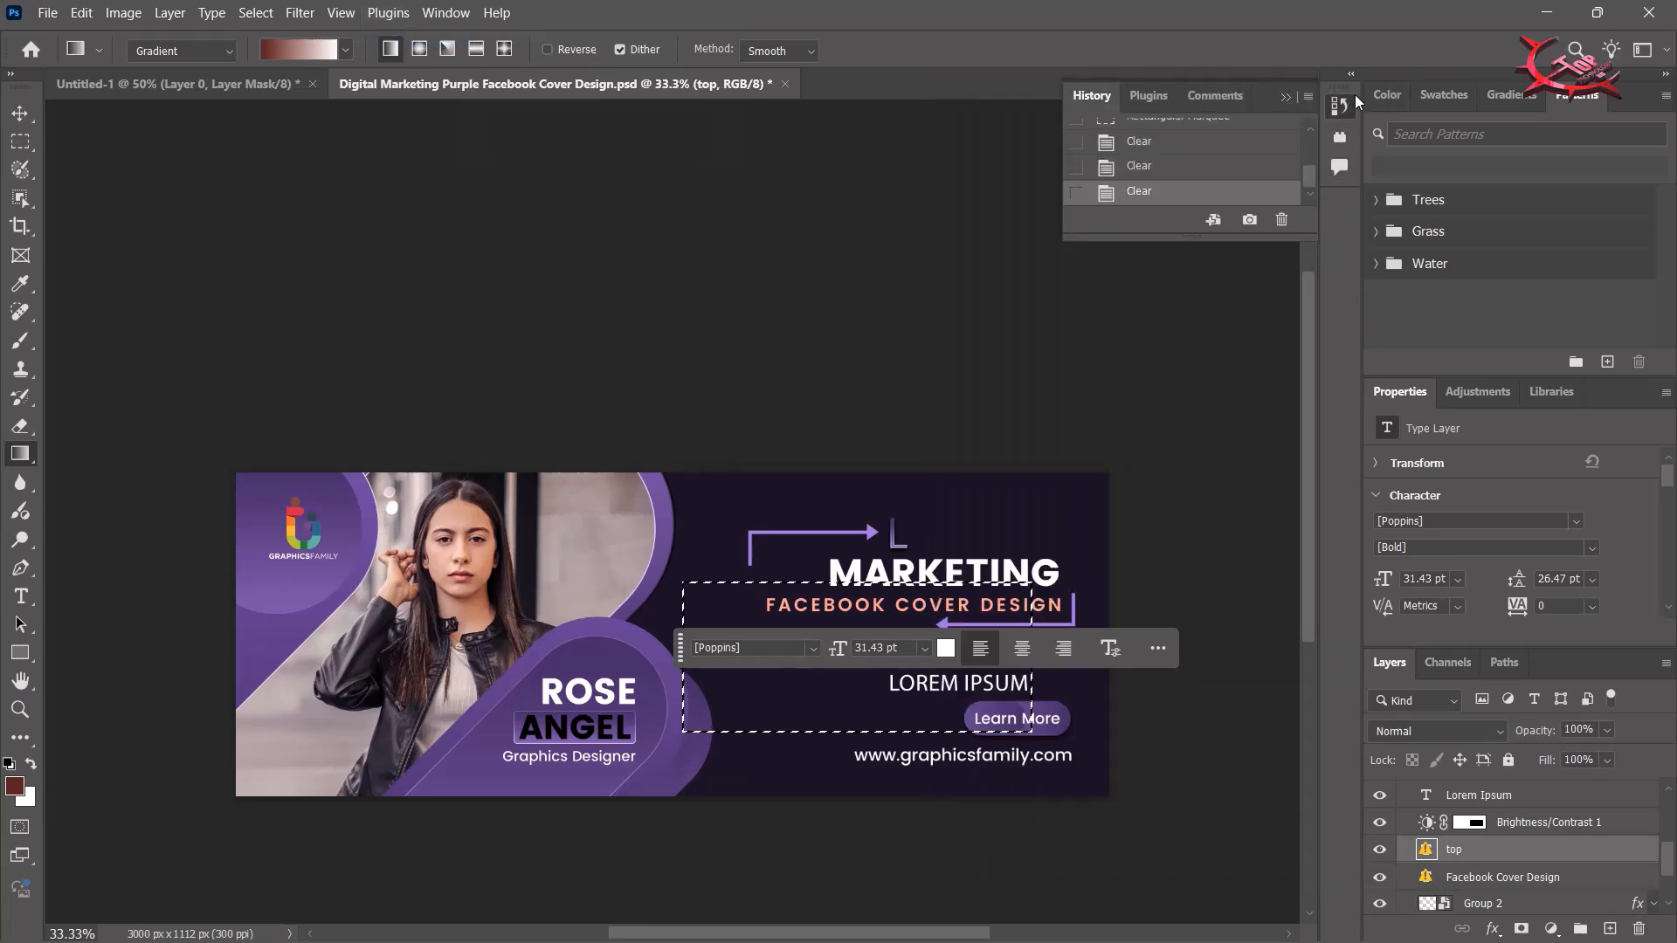
{"action": "left_click", "coordinate": [1286, 96]}
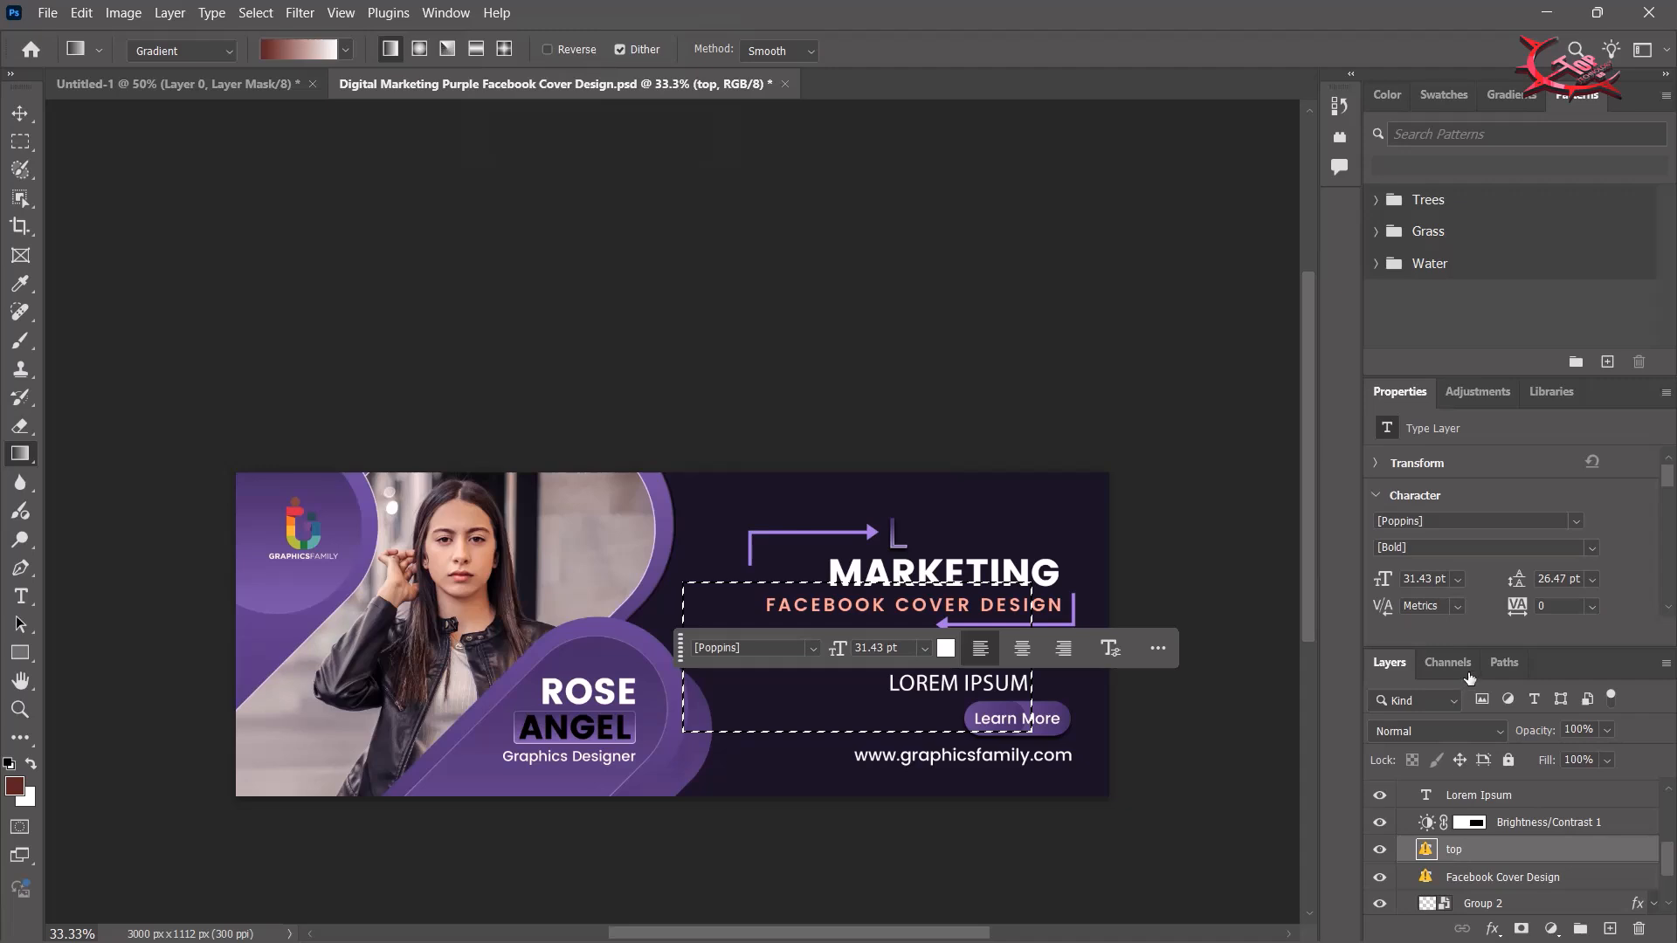
Preview blend modes such as Soft Light on the "top" text layer and leave it at Normal
{"action": "left_click", "coordinate": [1469, 731]}
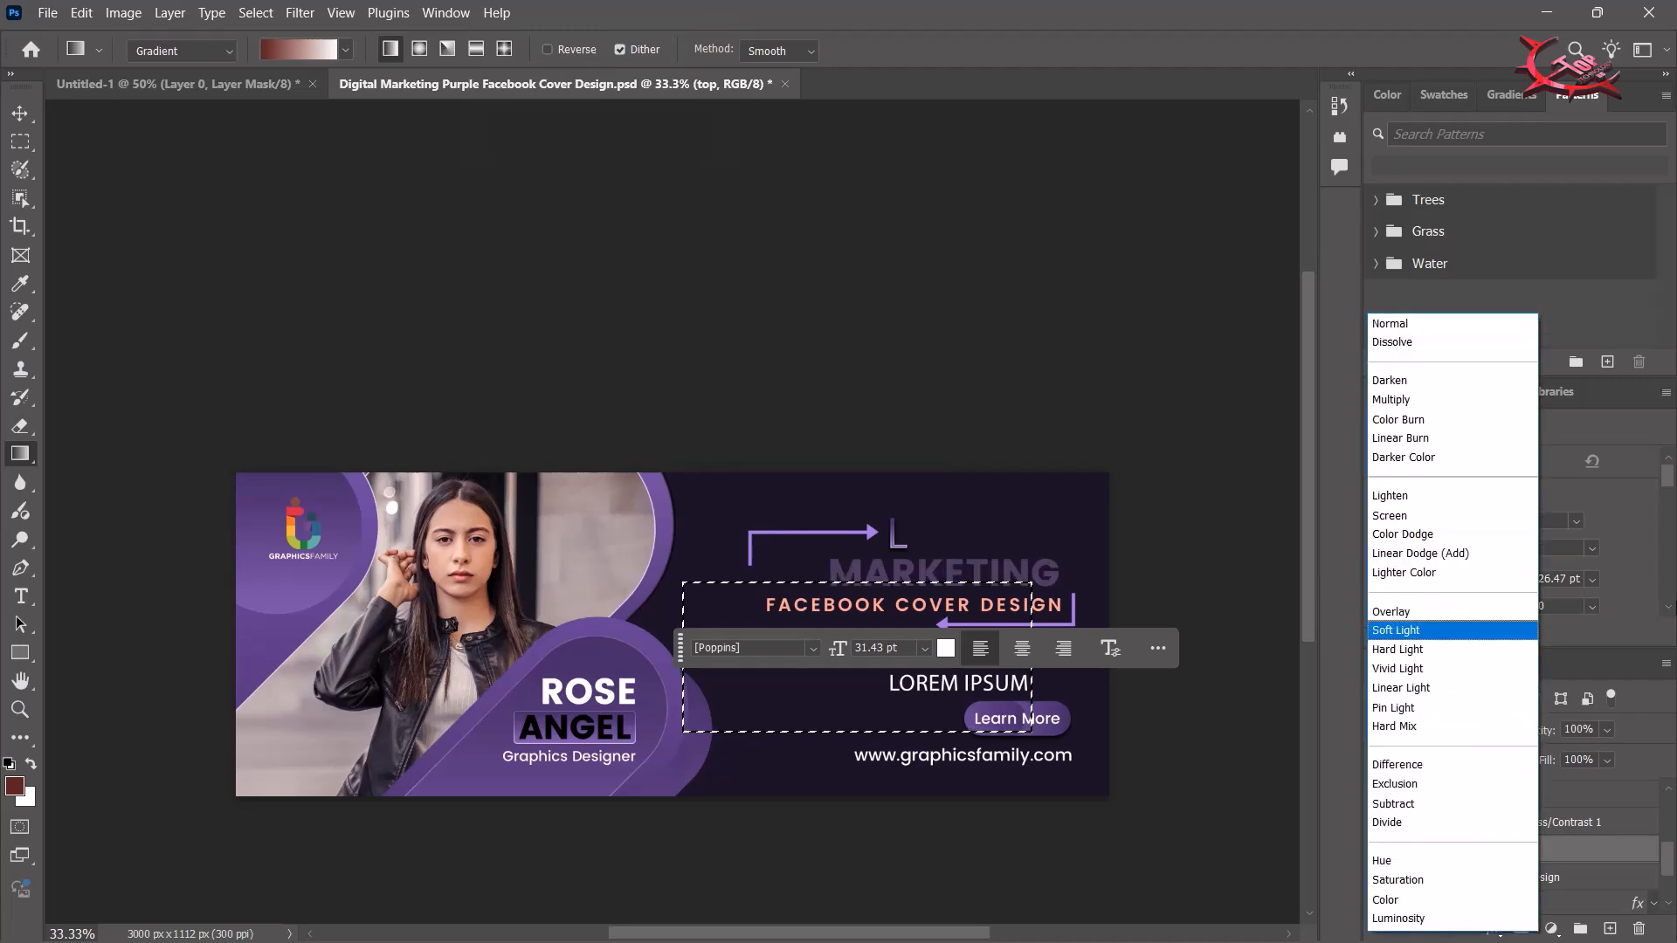
{"action": "left_click", "coordinate": [1644, 627]}
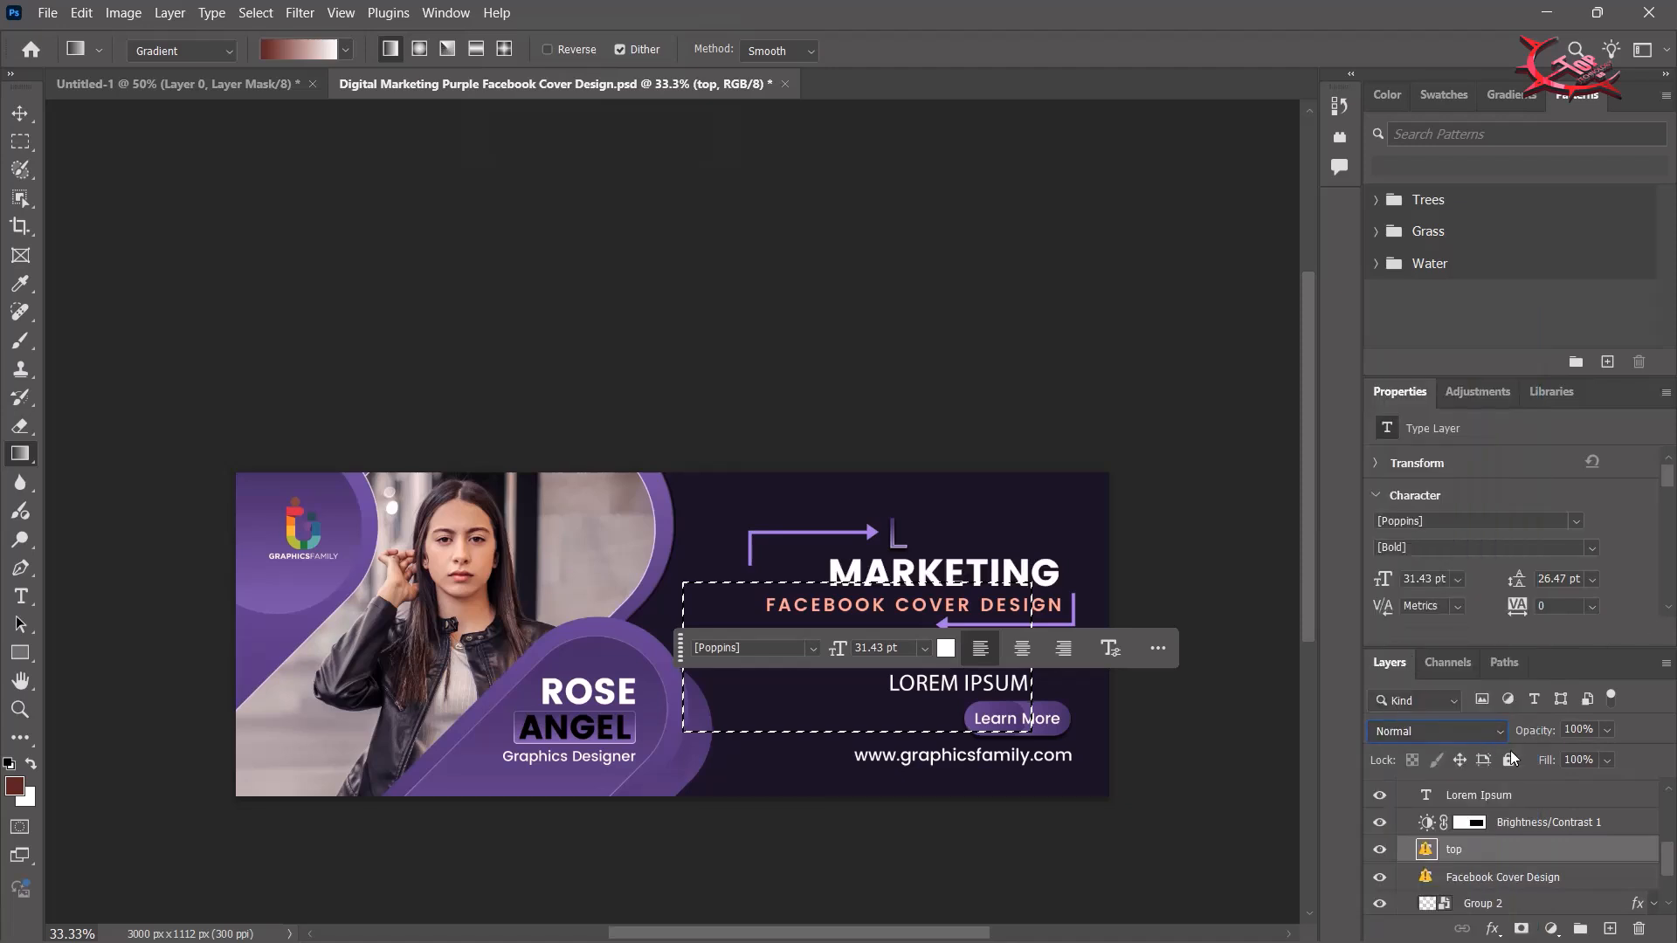
Delete the "Facebook Cover Design" text layer
{"action": "scroll", "coordinate": [1456, 800], "scroll_direction": "down", "scroll_amount": 2}
{"action": "left_click", "coordinate": [1469, 828]}
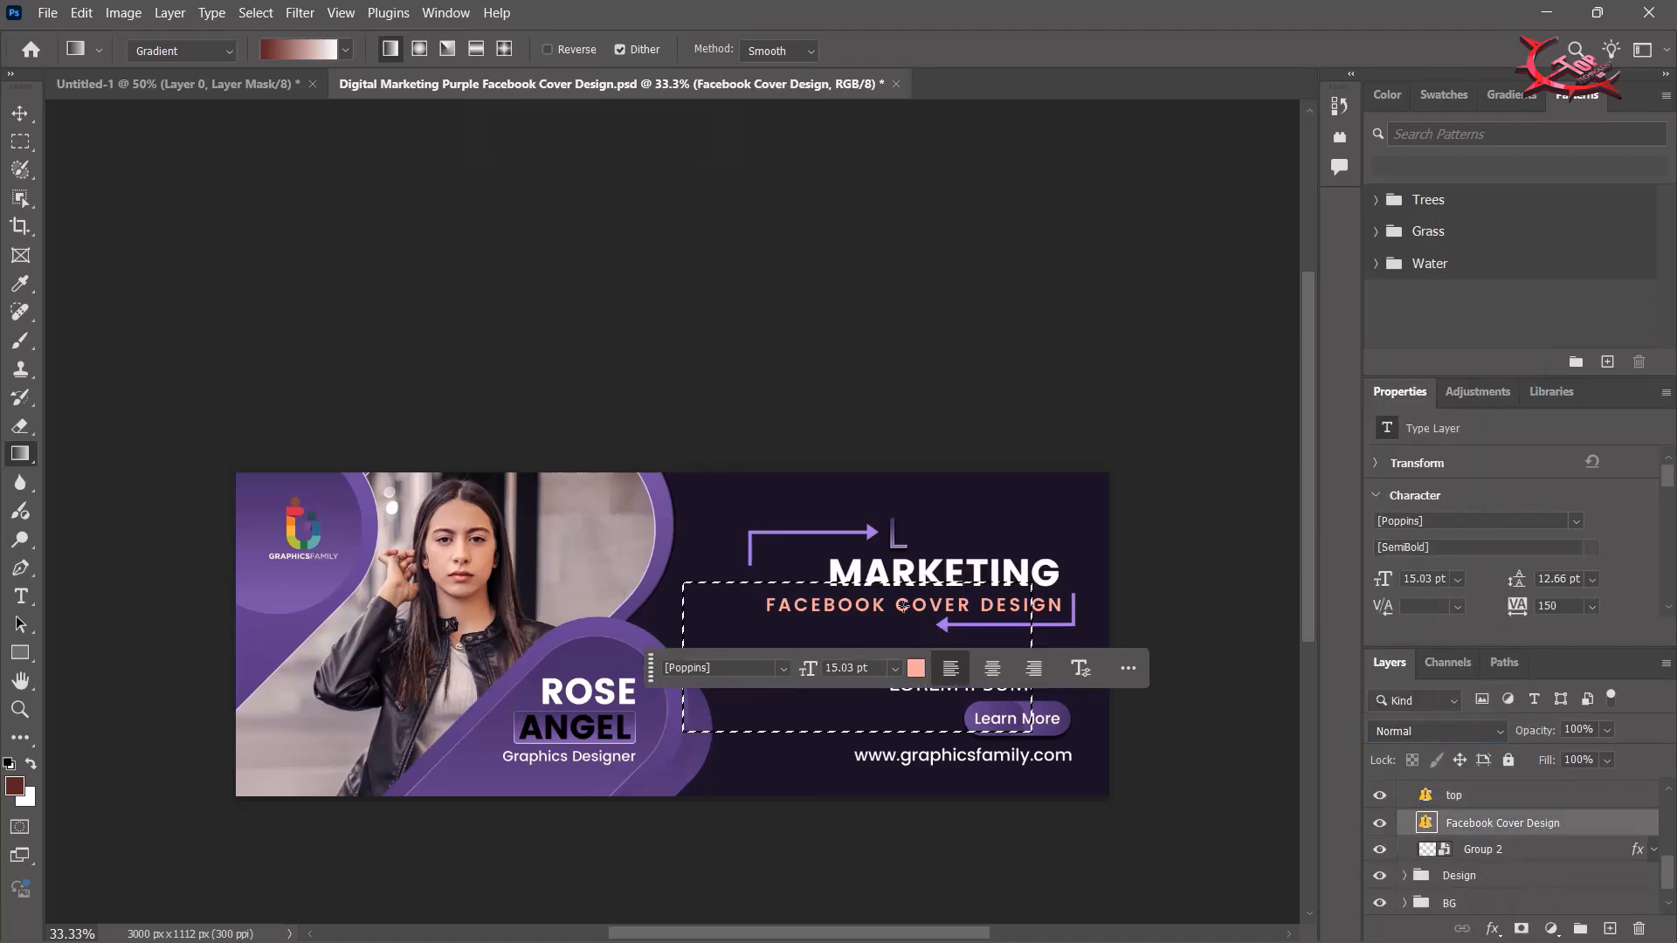
{"action": "left_click", "coordinate": [1158, 649]}
{"action": "left_click", "coordinate": [1163, 728]}
{"action": "right_click", "coordinate": [1473, 826]}
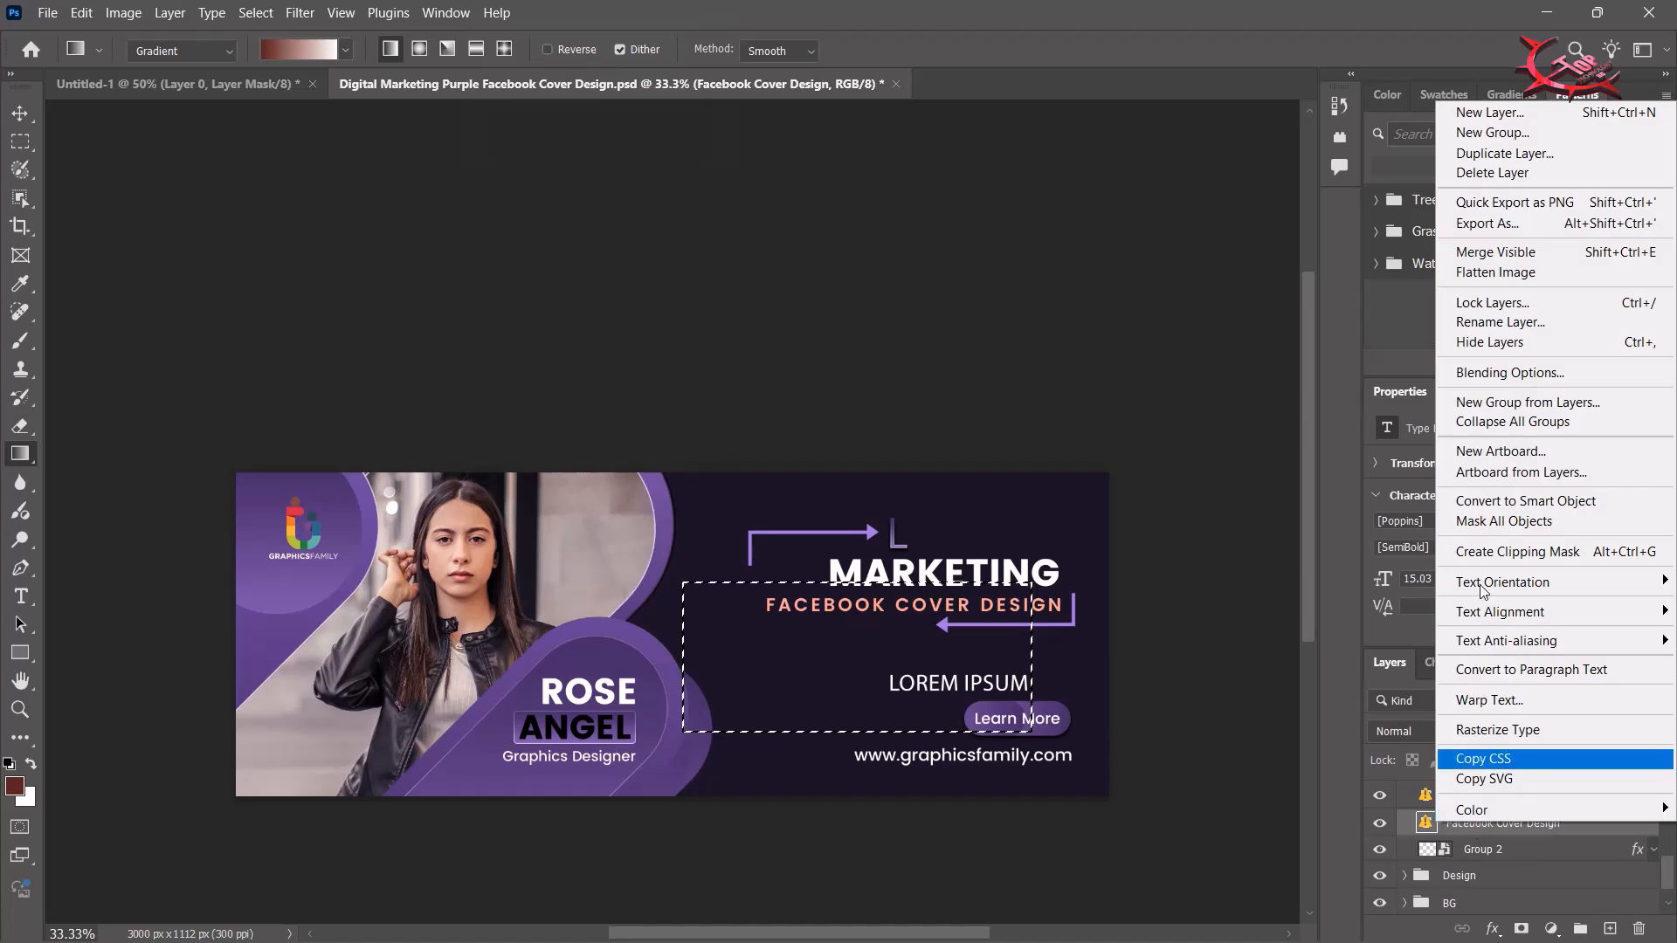
{"action": "left_click", "coordinate": [1492, 174]}
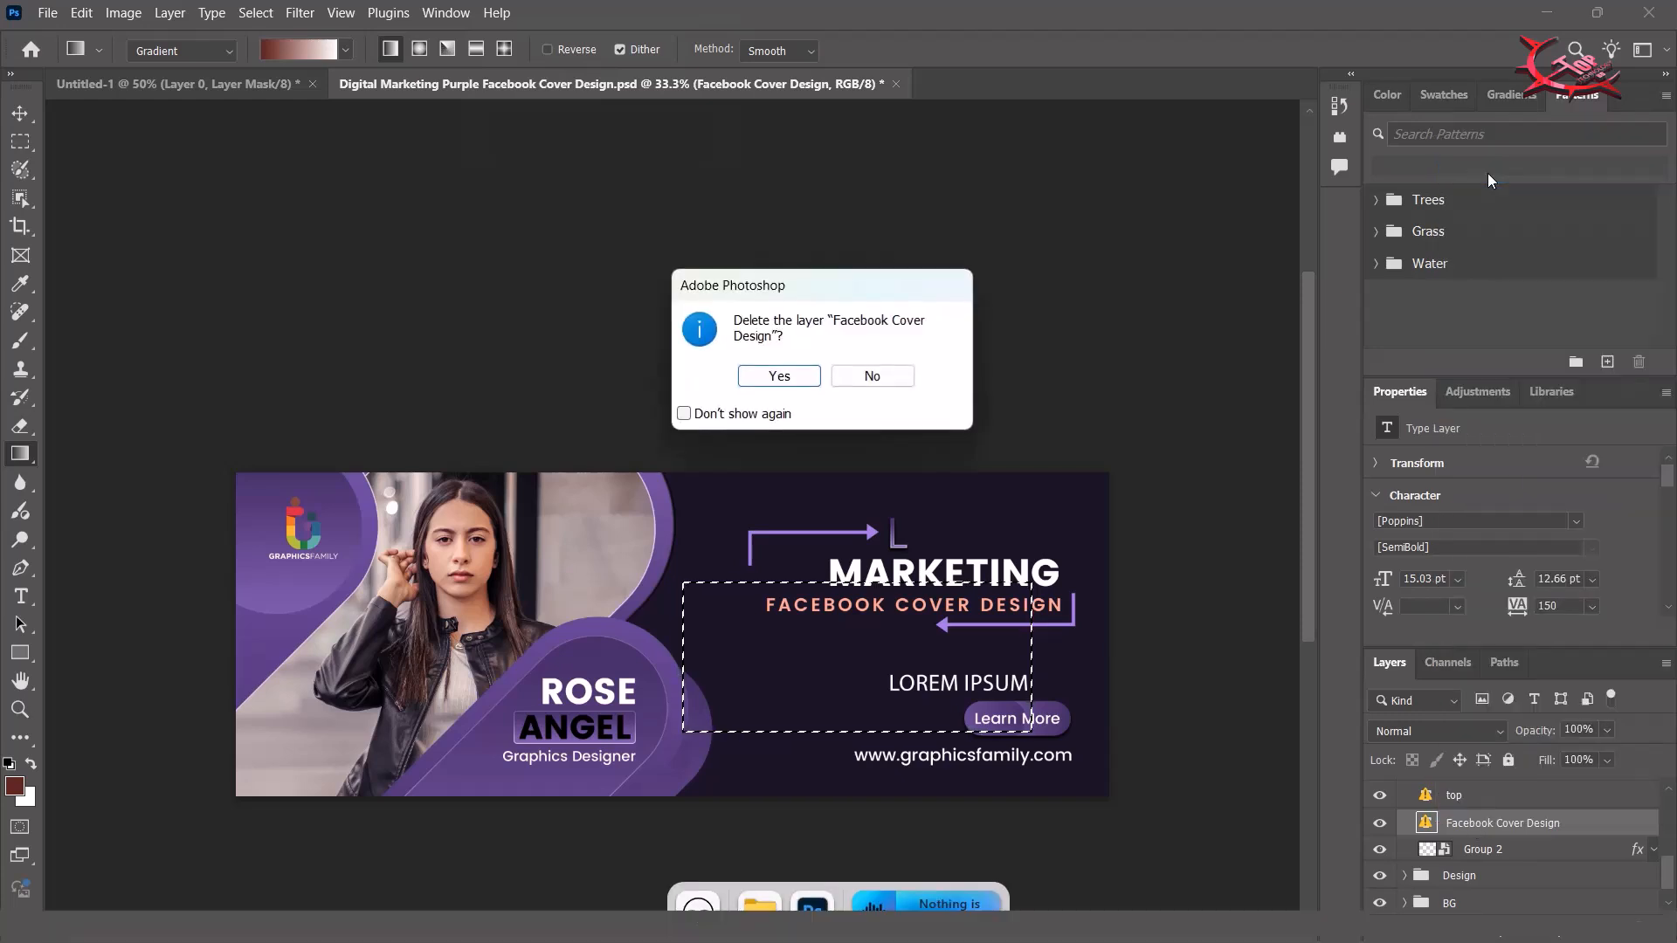
{"action": "left_click", "coordinate": [811, 380]}
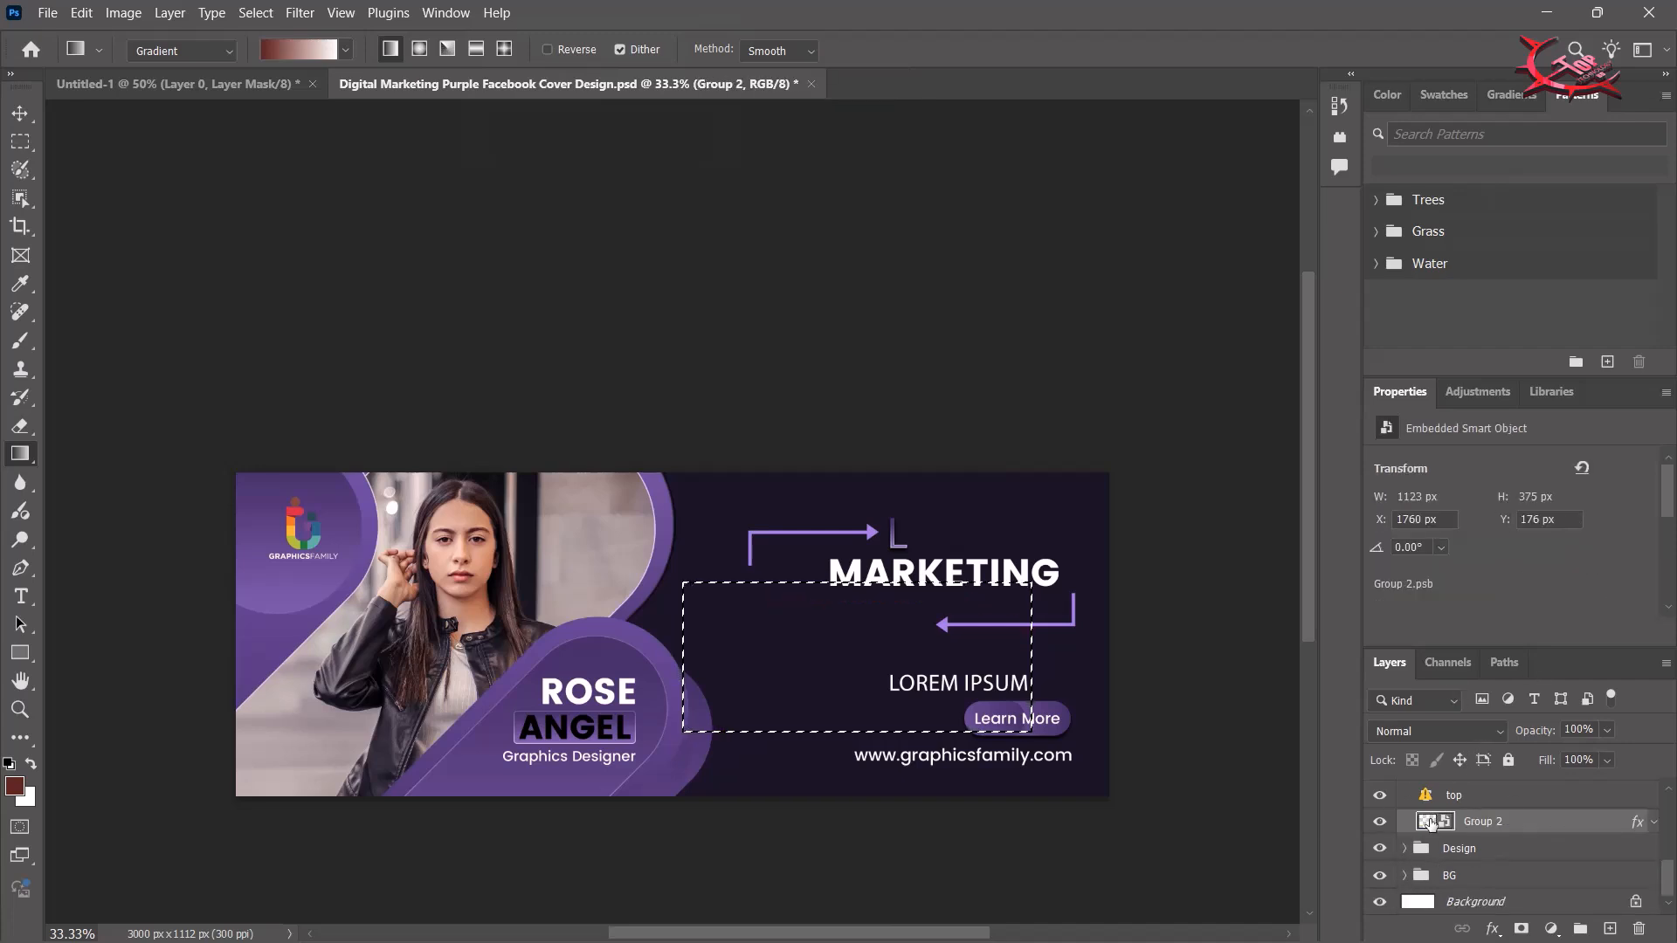
View the colour channels and revert the cover design to its original opened state from the history snapshot
{"action": "left_click", "coordinate": [1468, 671]}
{"action": "left_click", "coordinate": [1666, 95]}
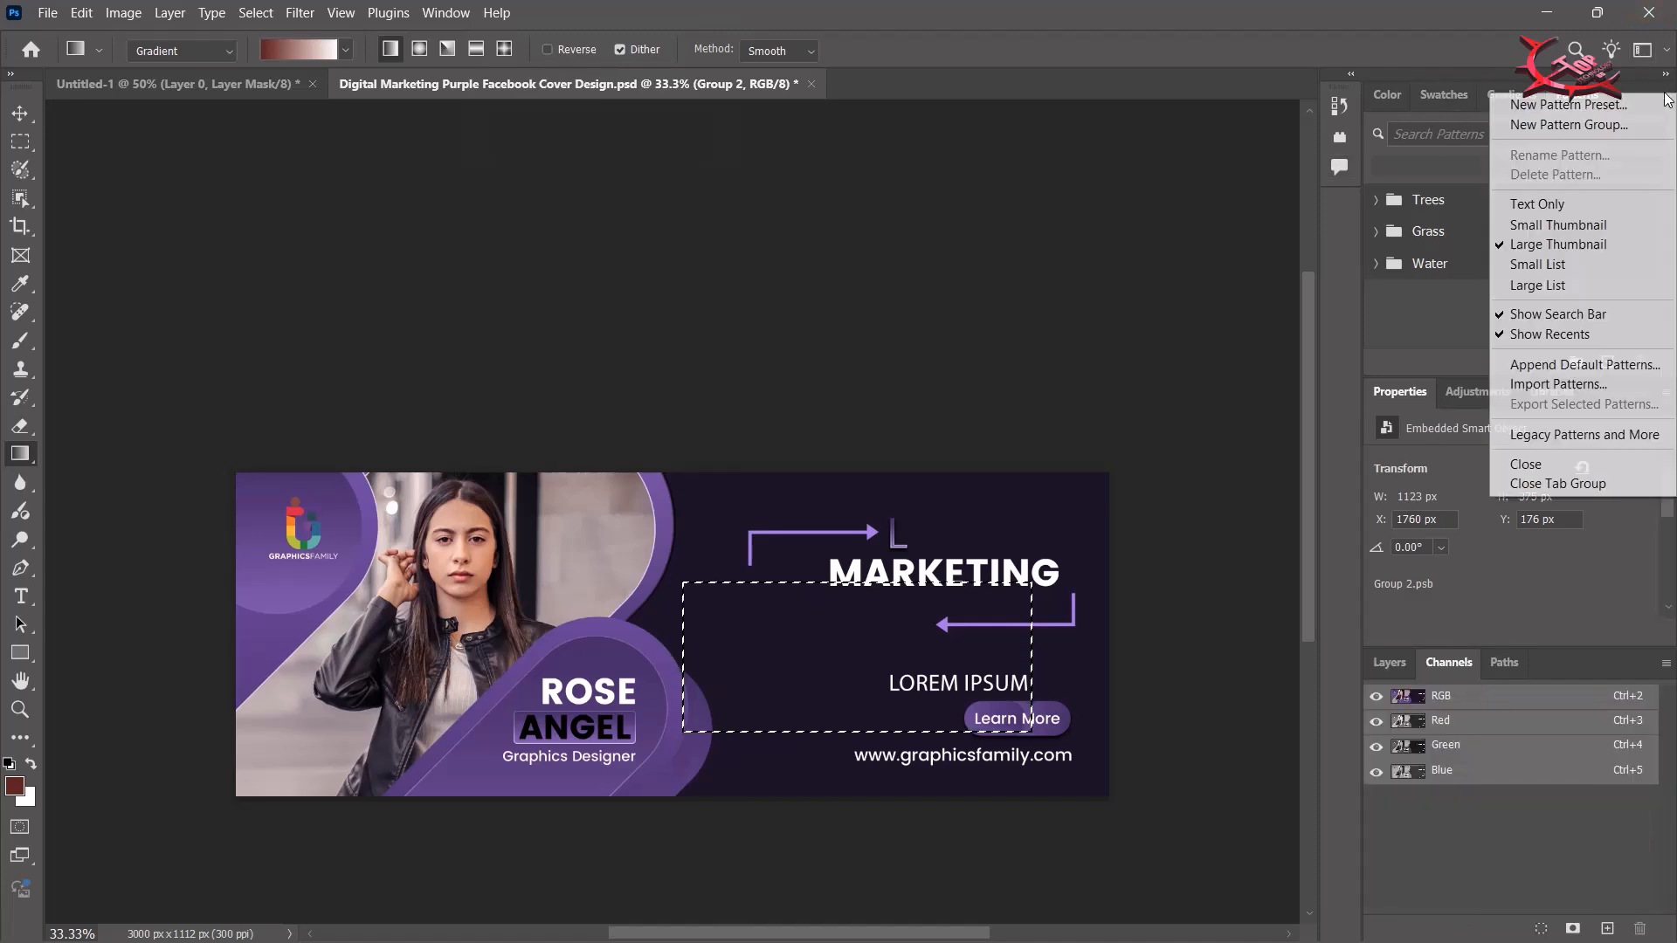
{"action": "left_click", "coordinate": [1357, 76]}
{"action": "left_click", "coordinate": [1351, 79]}
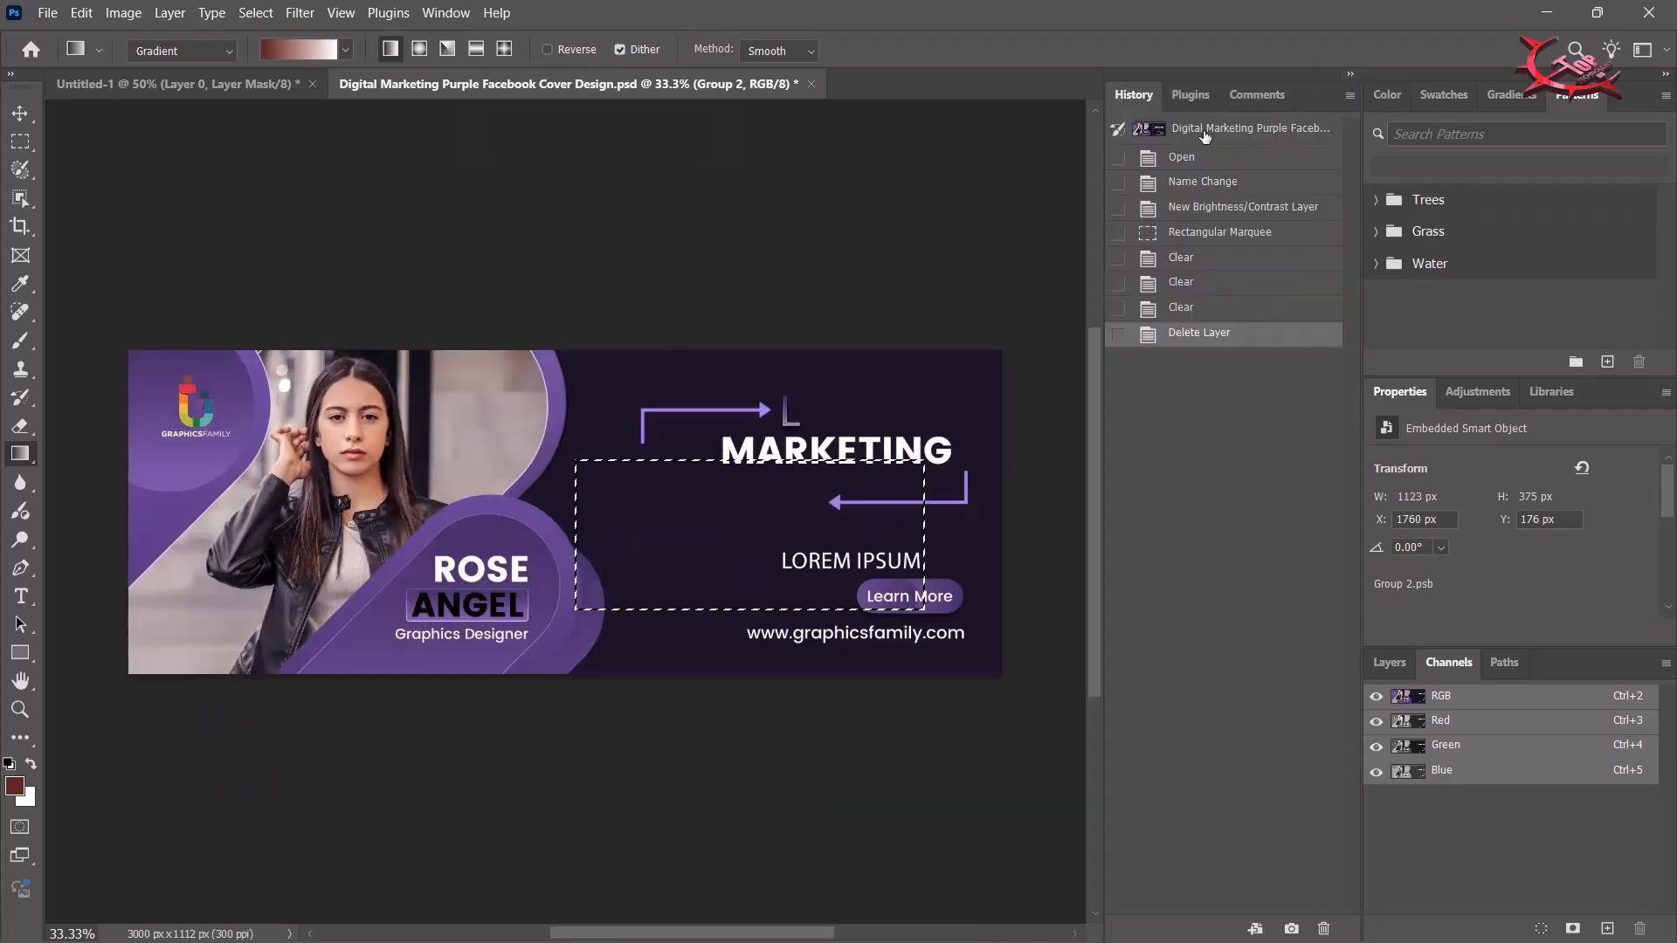
{"action": "left_click", "coordinate": [1198, 137]}
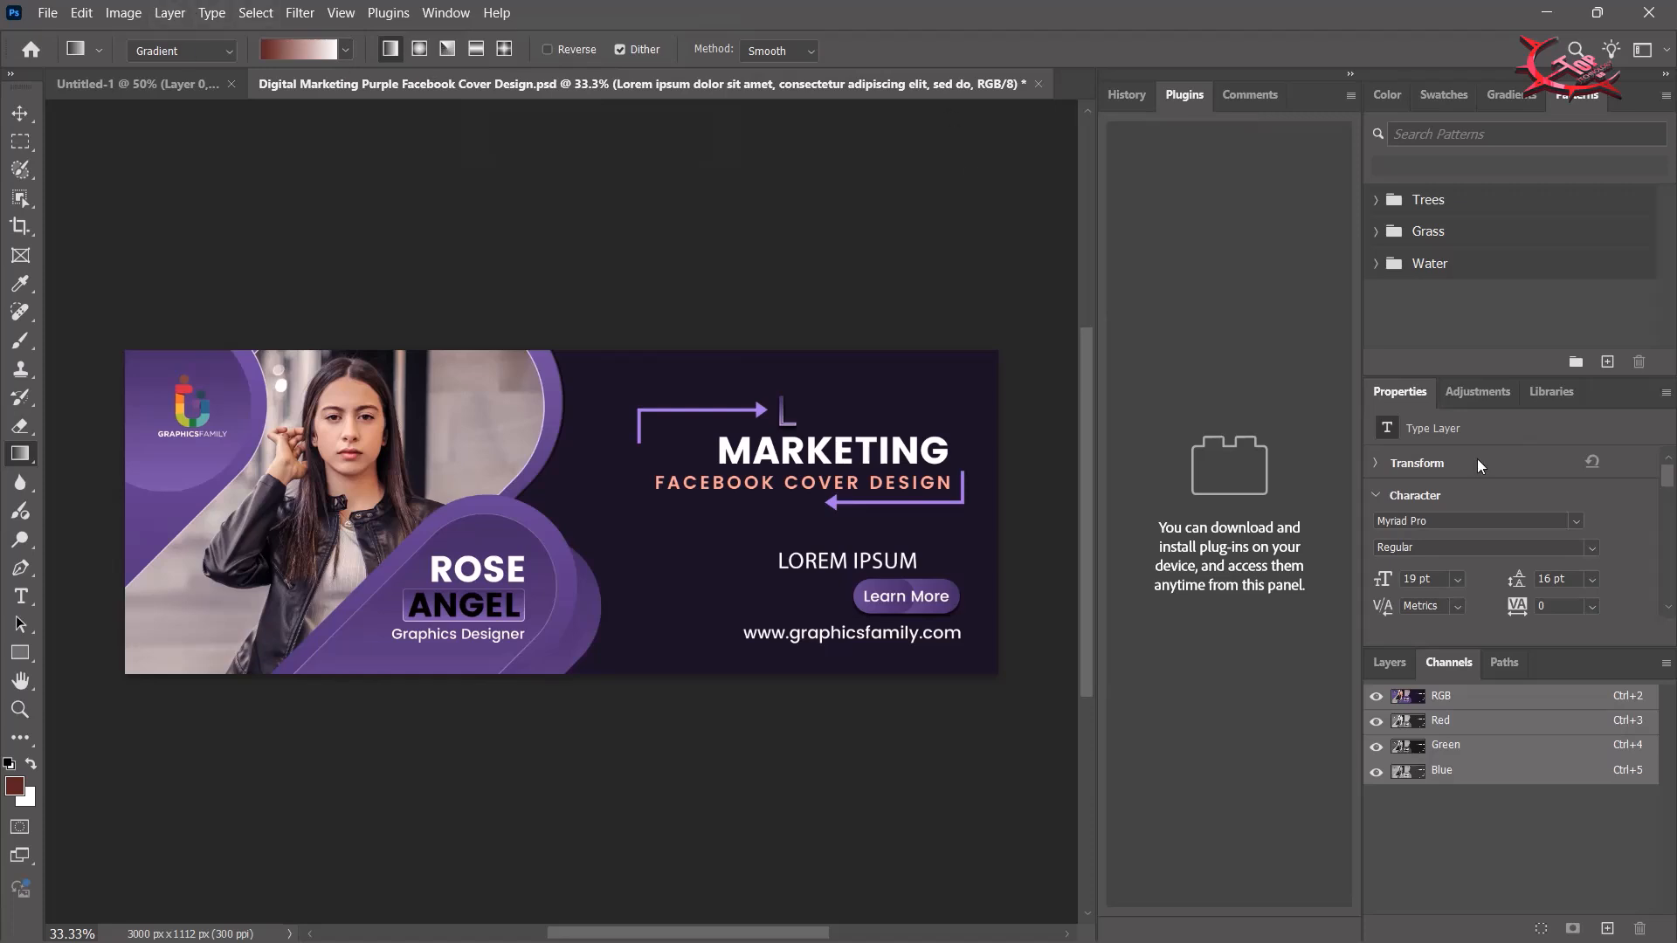
Look through the available workspaces, open and cancel the Delete Workspace dialog, and view the comments
{"action": "left_click", "coordinate": [1665, 51]}
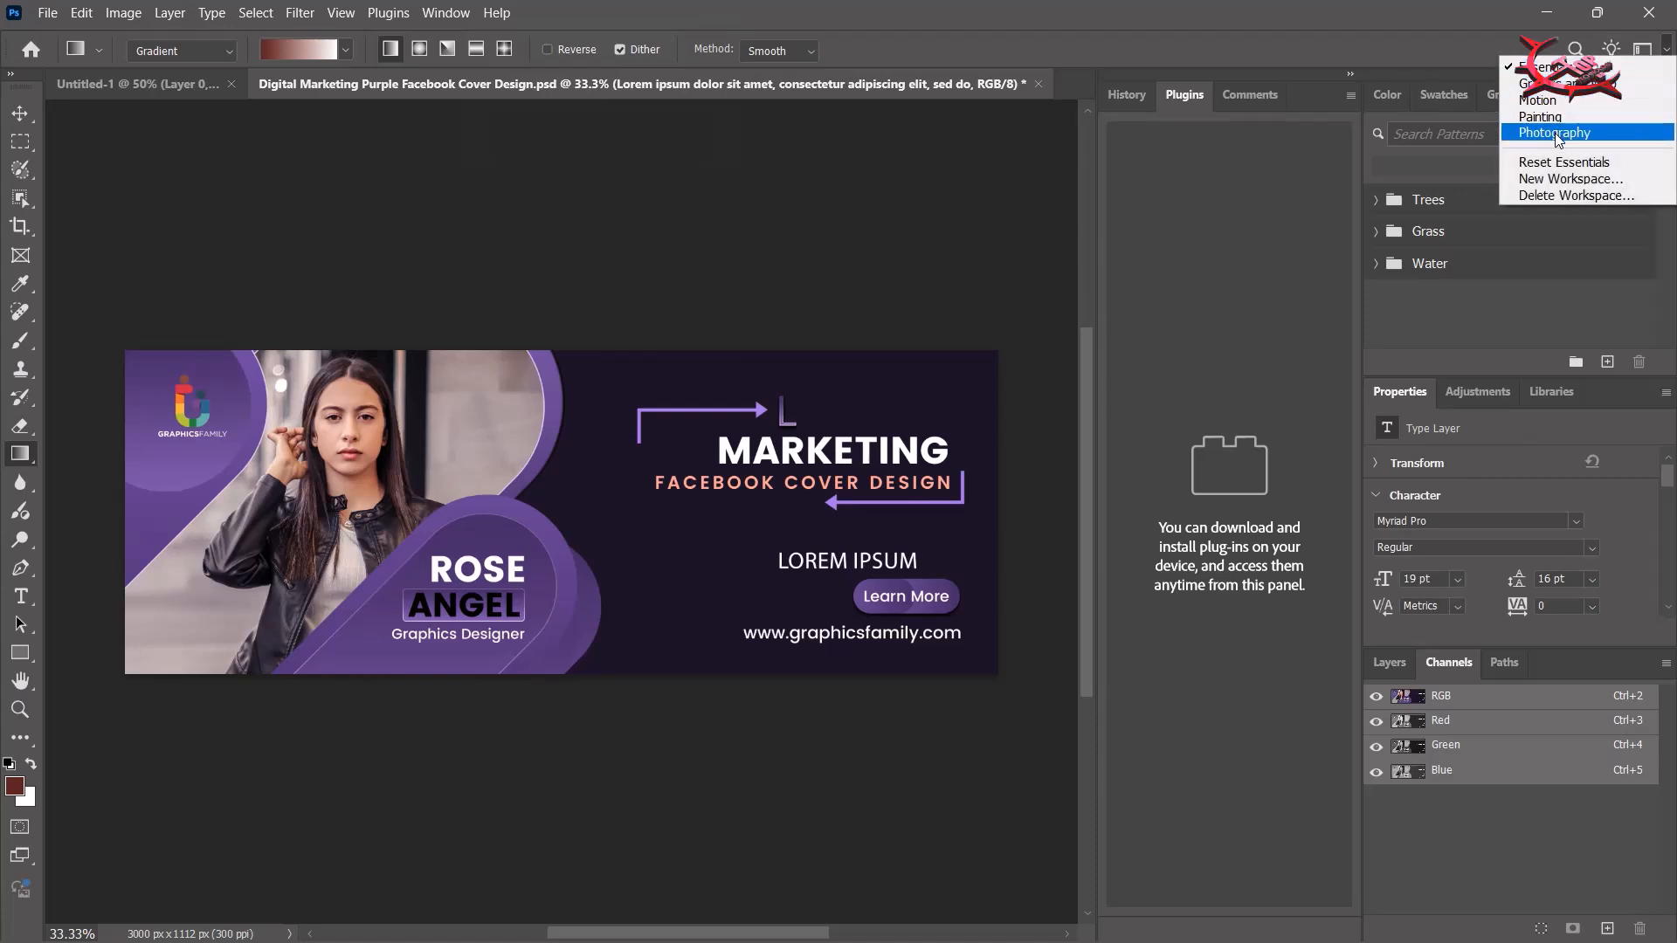
{"action": "left_click", "coordinate": [1567, 196]}
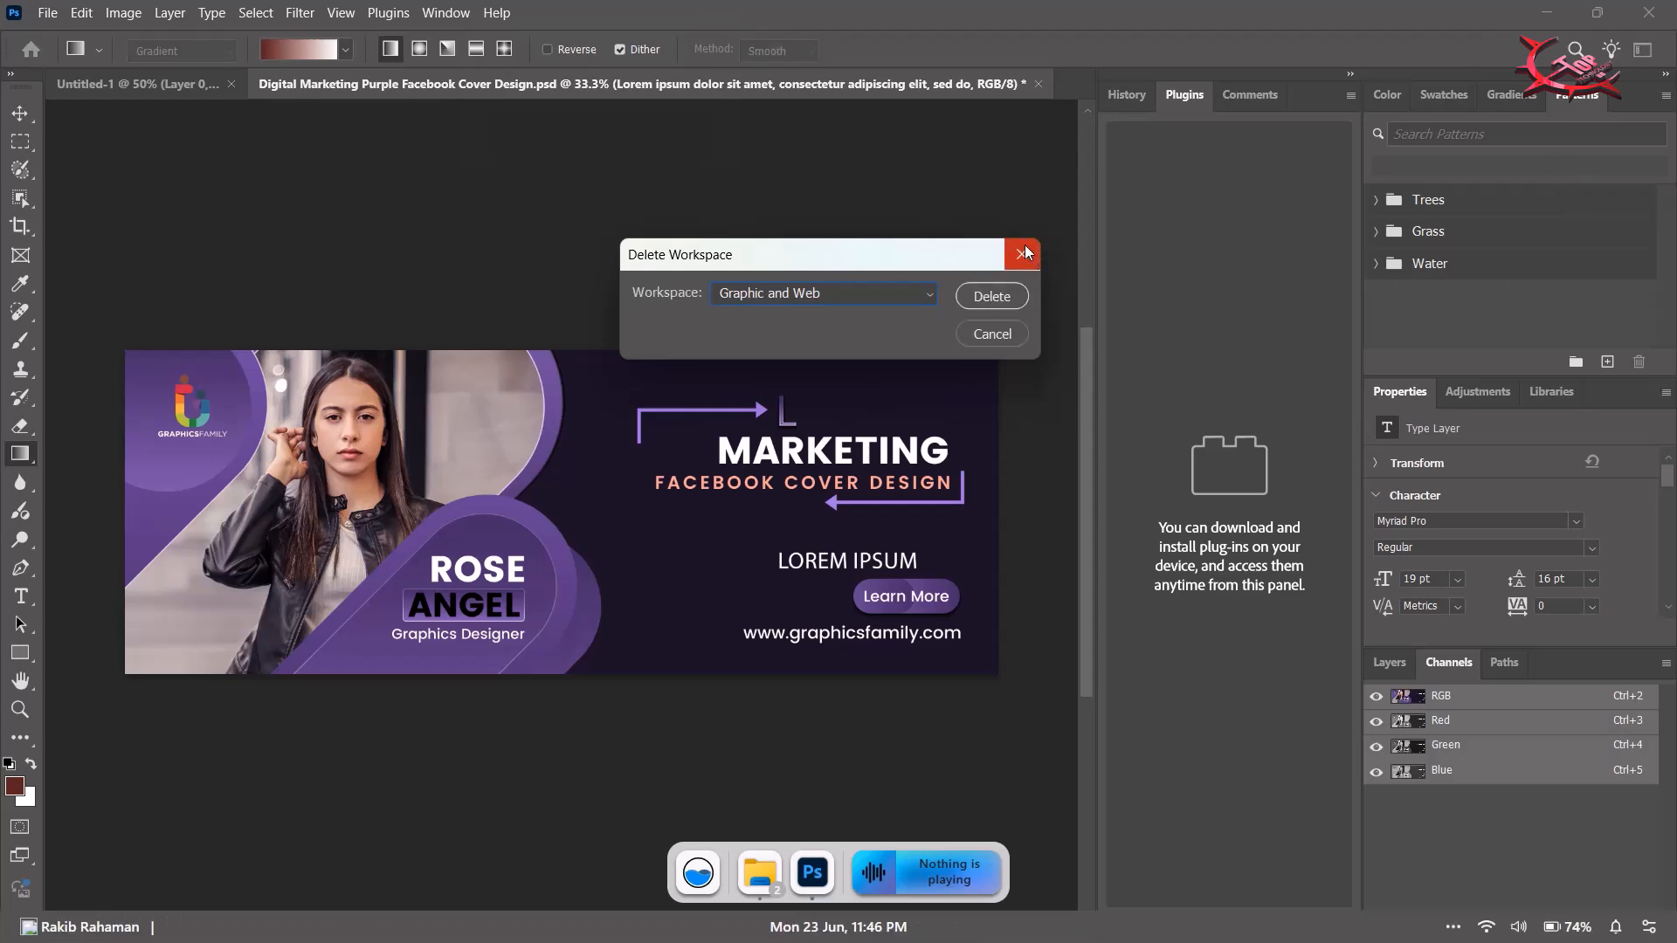
{"action": "left_click", "coordinate": [1022, 253]}
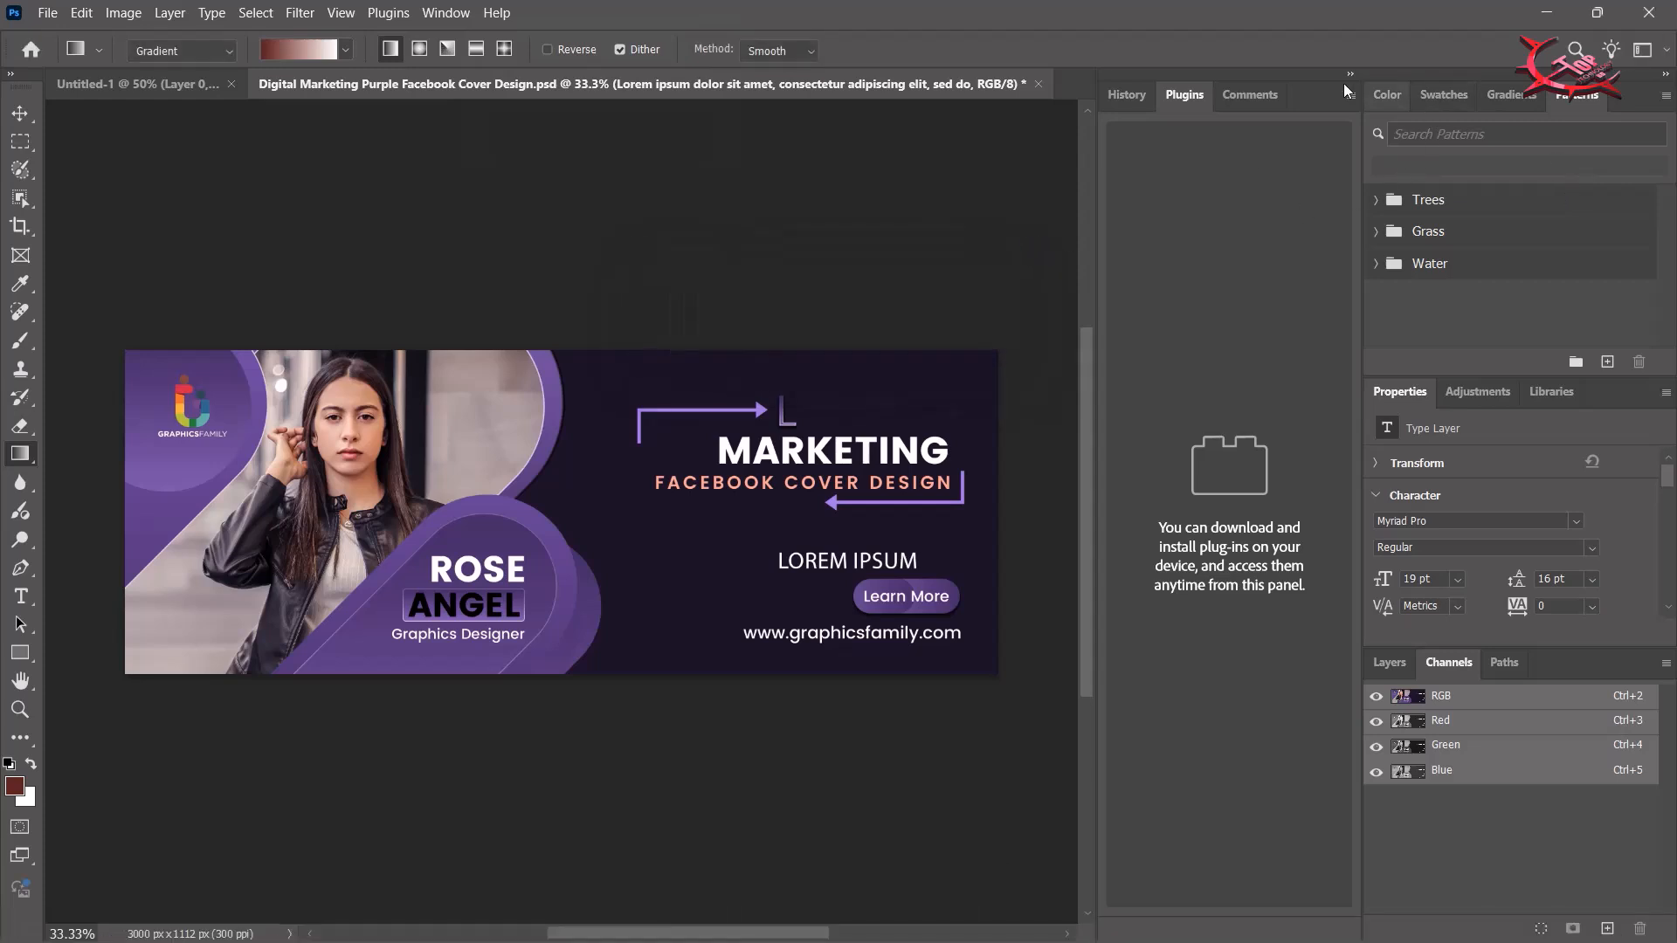
{"action": "left_click", "coordinate": [1267, 96]}
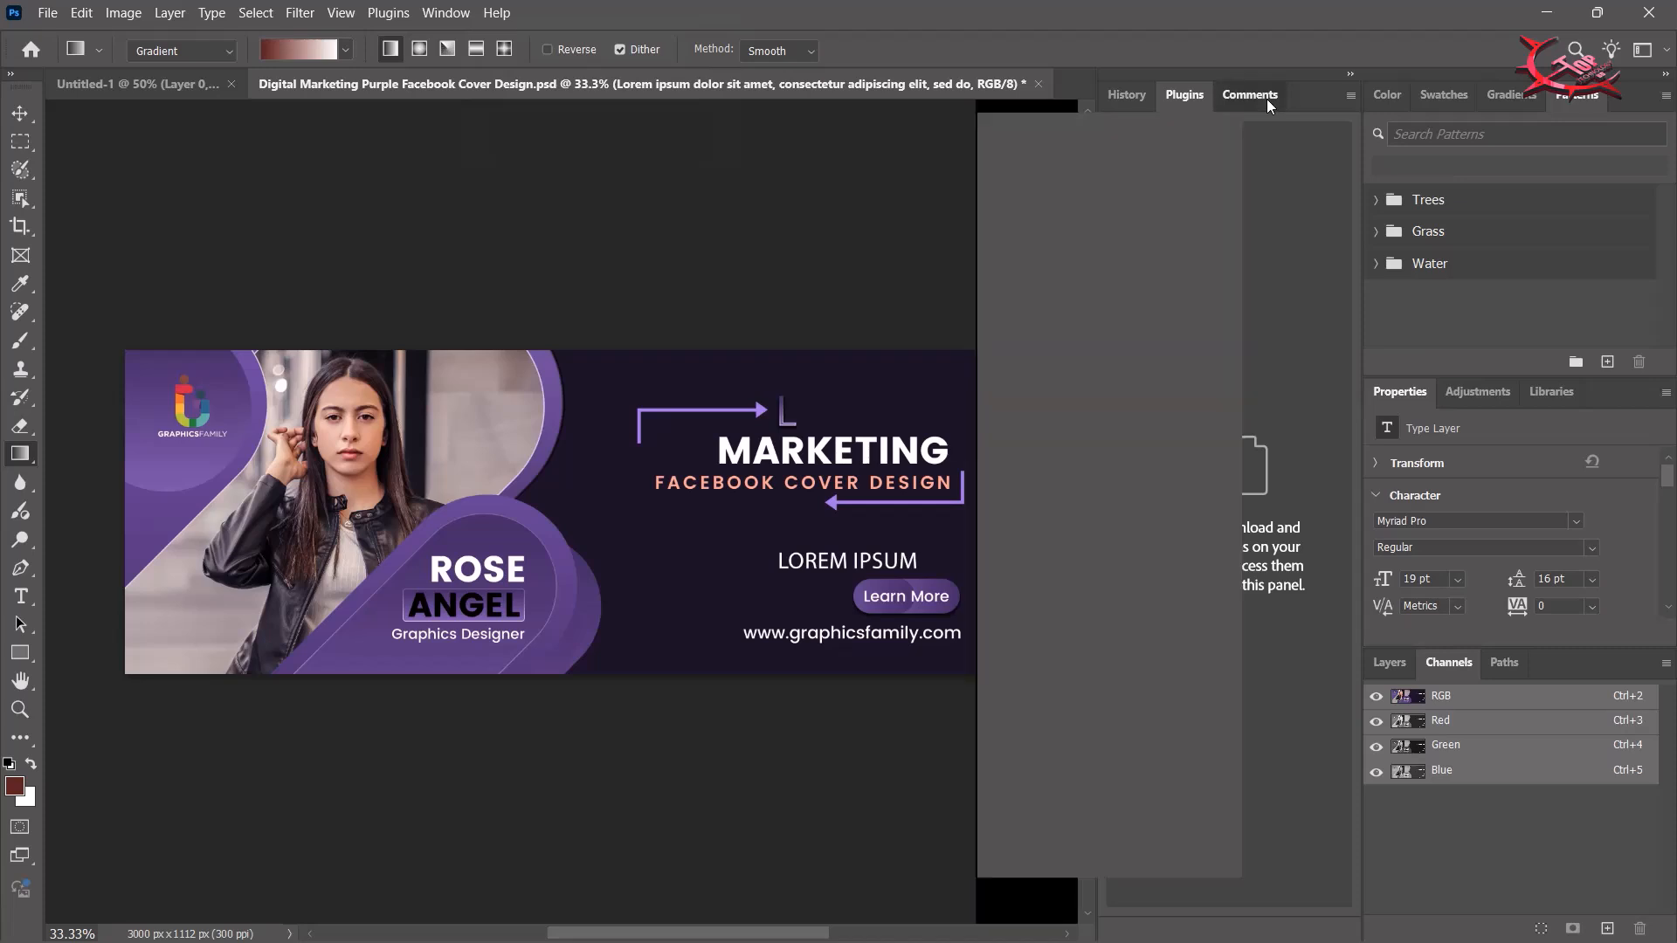